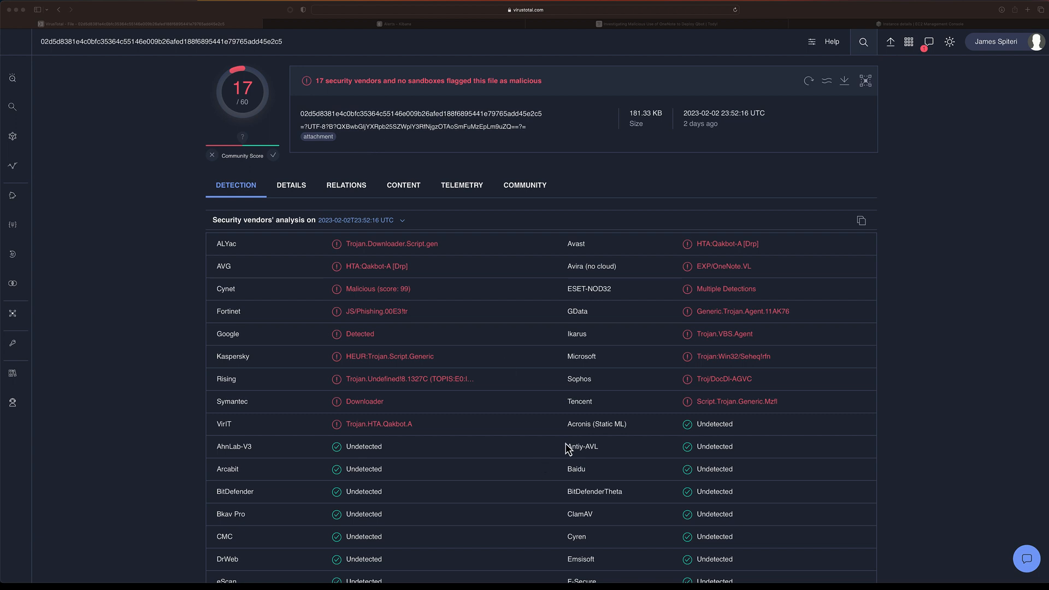
# Switch to the remote desktop windows of omm-win-detect and omm-win-prevent
pyautogui.click(557, 570)
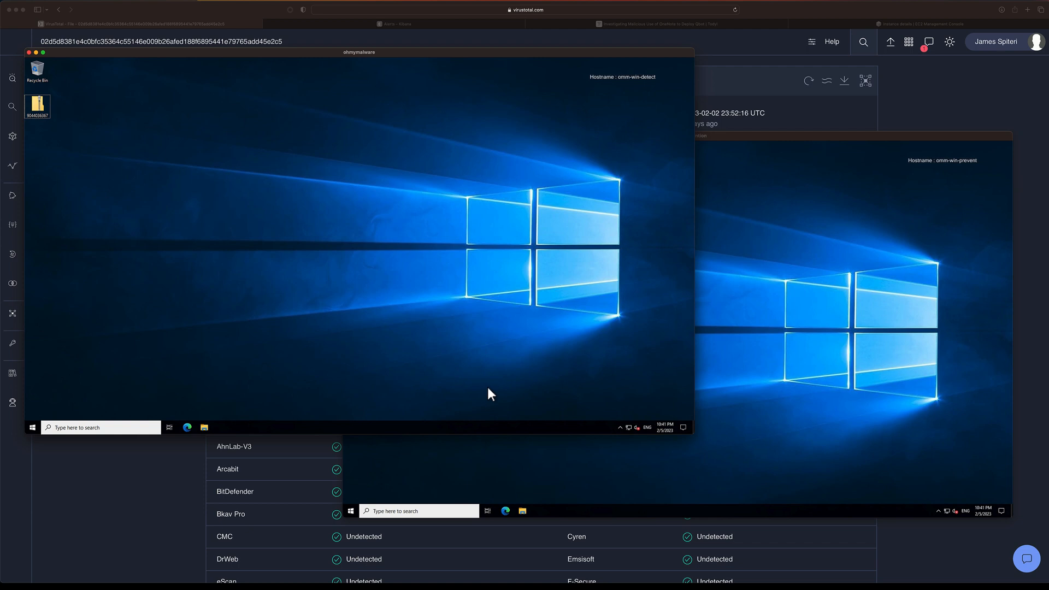
pyautogui.doubleClick(37, 106)
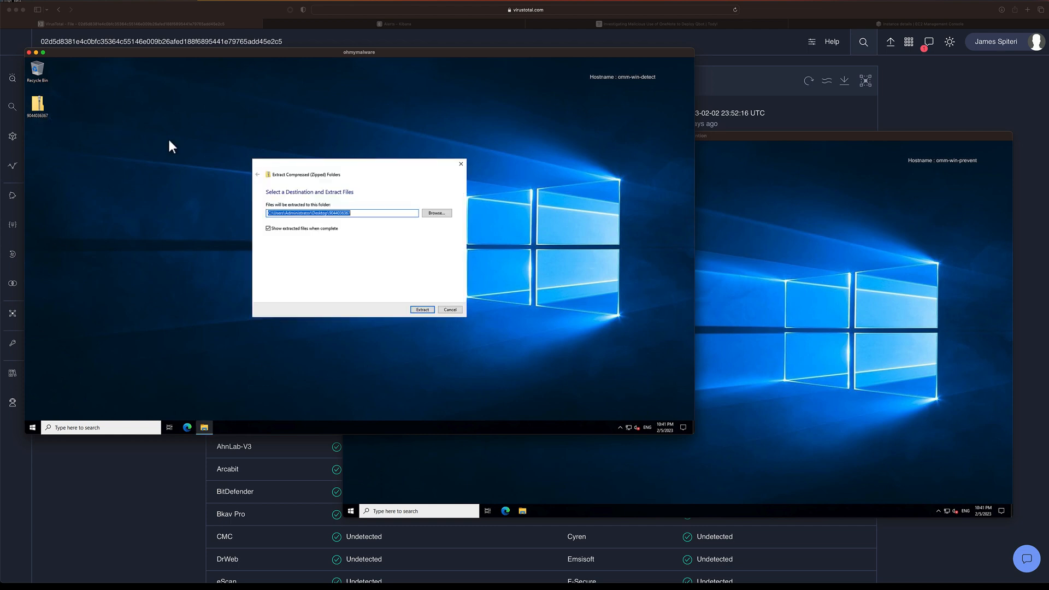
pyautogui.write('infect')
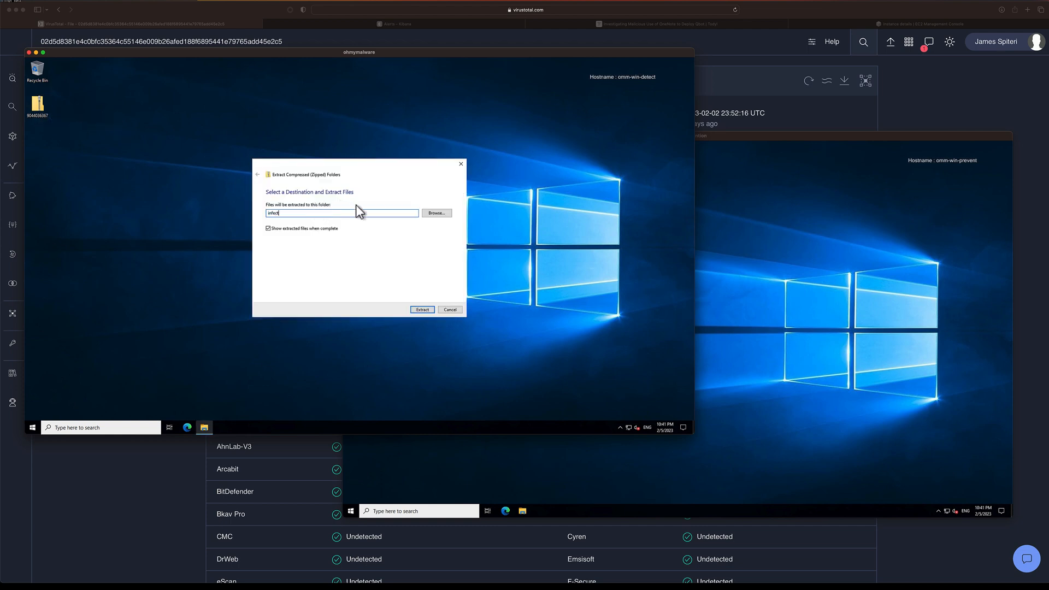
pyautogui.click(445, 310)
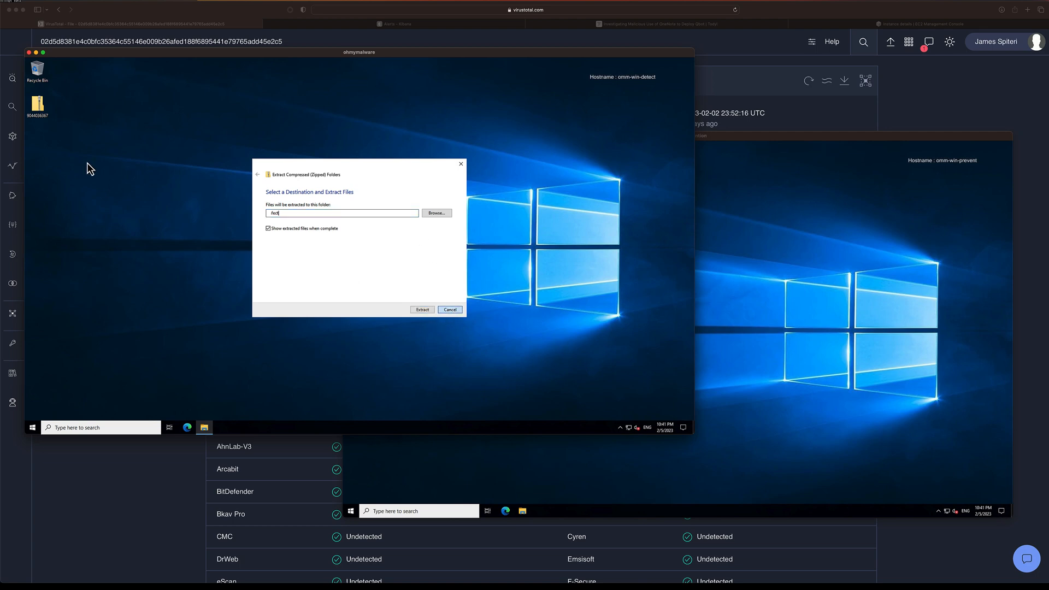
pyautogui.rightClick(39, 104)
pyautogui.click(67, 120)
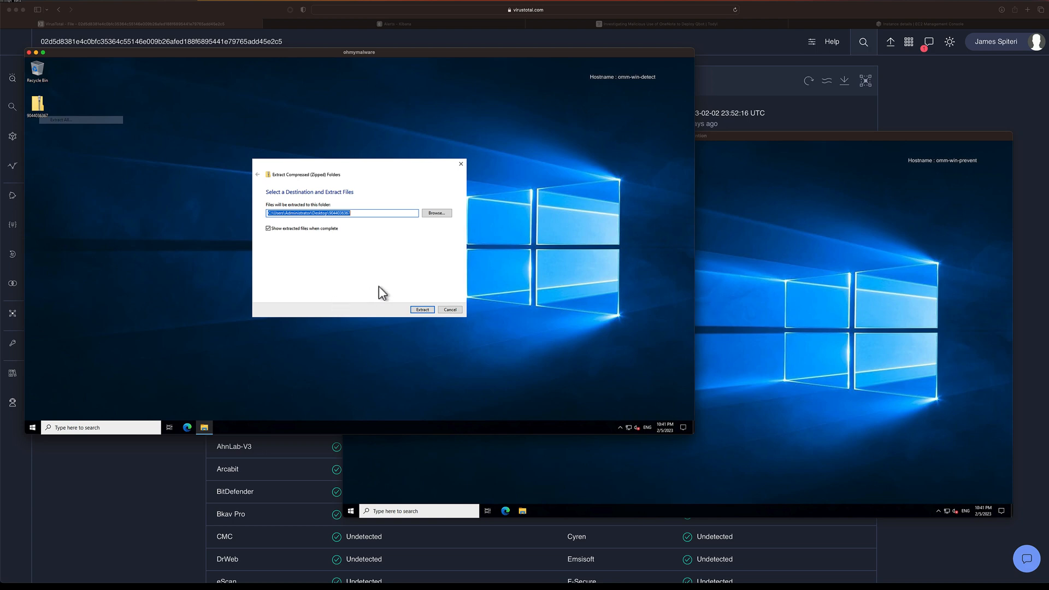
pyautogui.press('Return')
pyautogui.write('in')
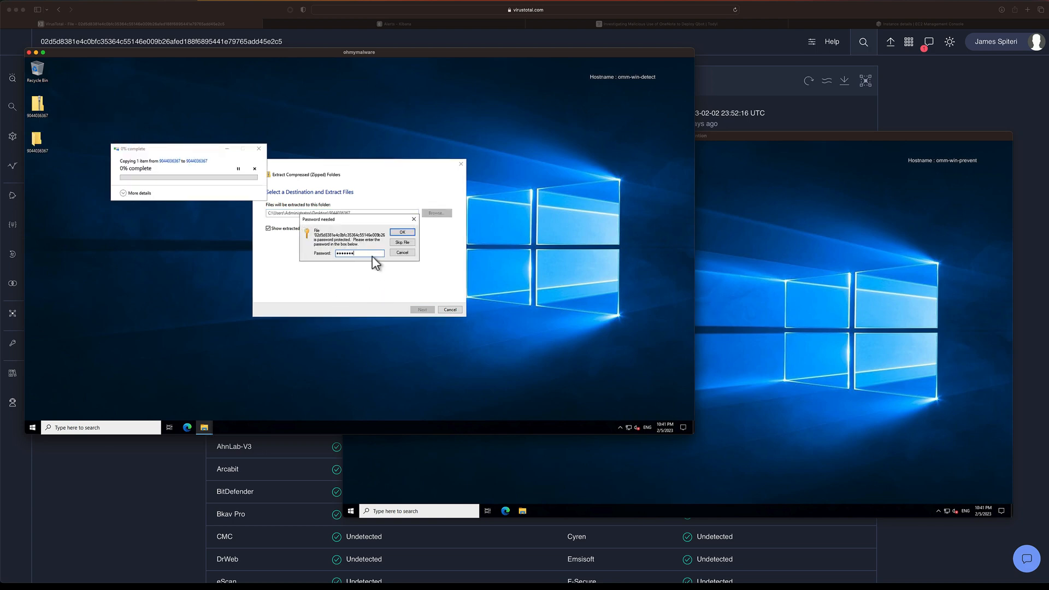
pyautogui.click(830, 215)
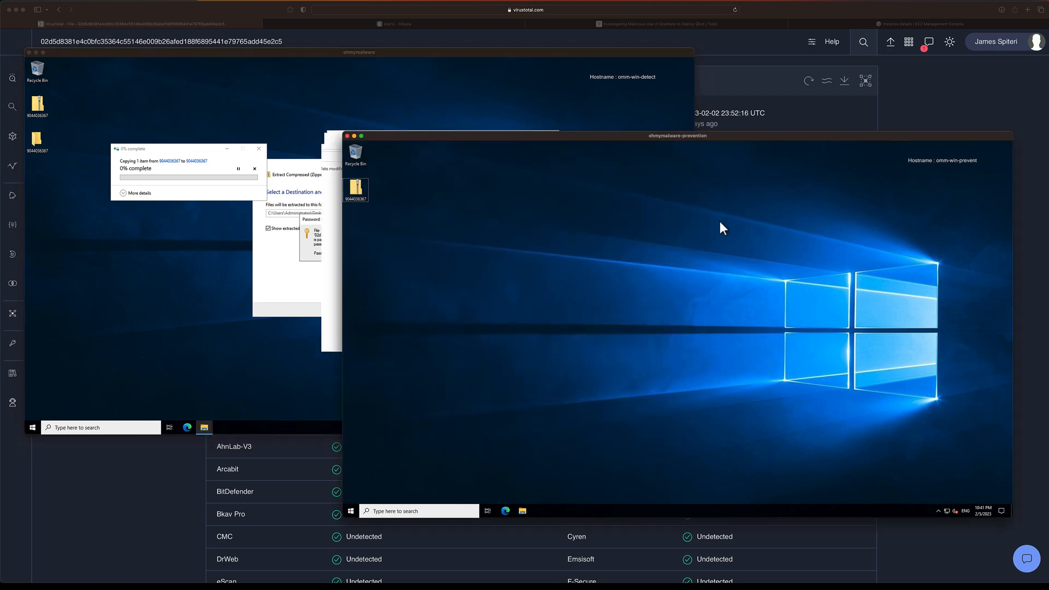
pyautogui.rightClick(362, 196)
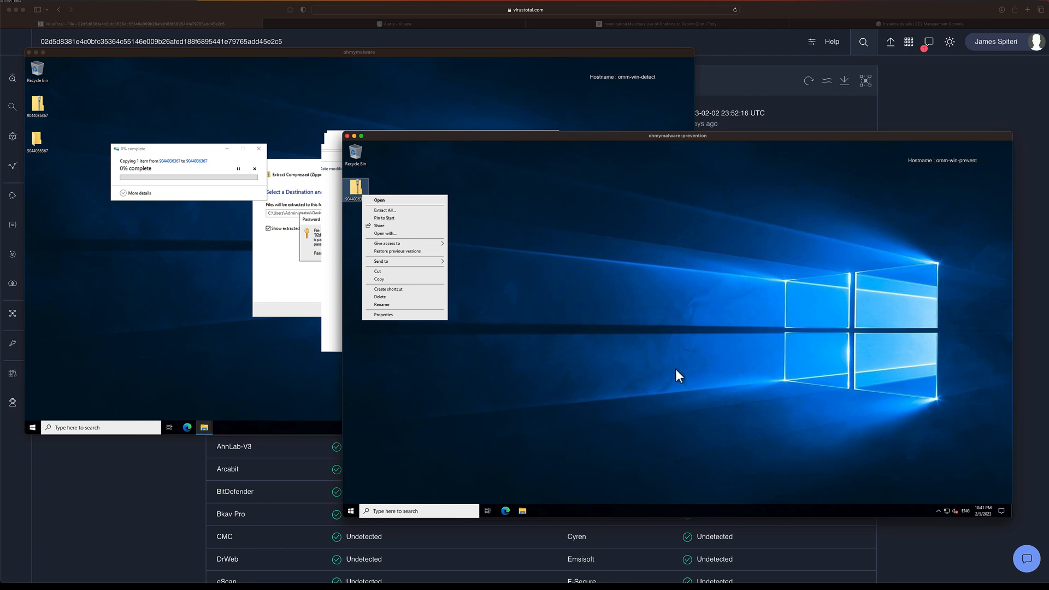
pyautogui.click(678, 337)
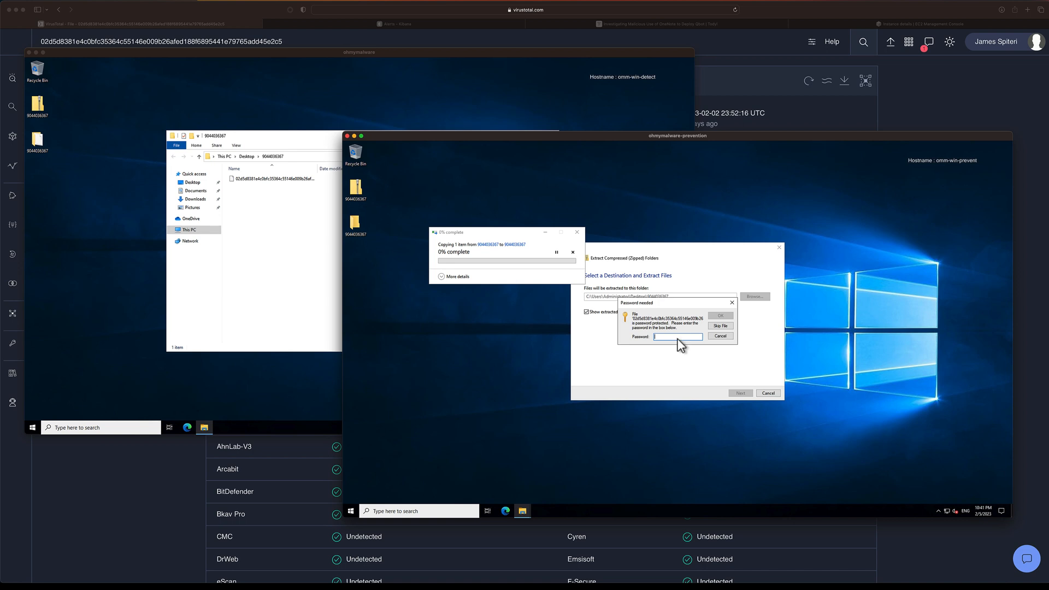
pyautogui.press('Return')
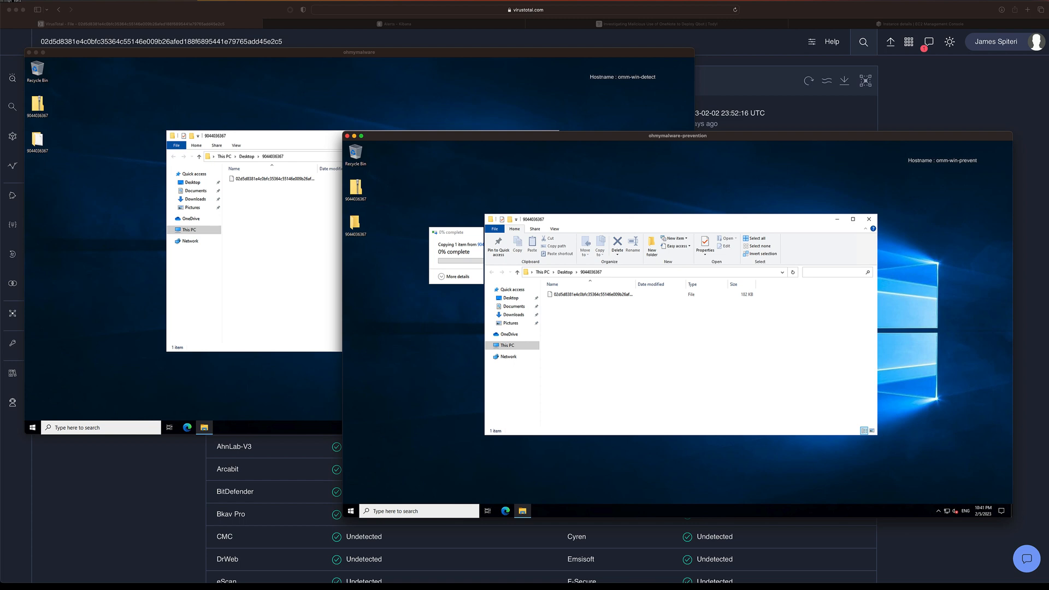
# Rename the extracted sample to ApplicationReject_68390(Jan31).one on both omm-win-detect and omm-win-prevent
pyautogui.click(271, 274)
pyautogui.rightClick(283, 180)
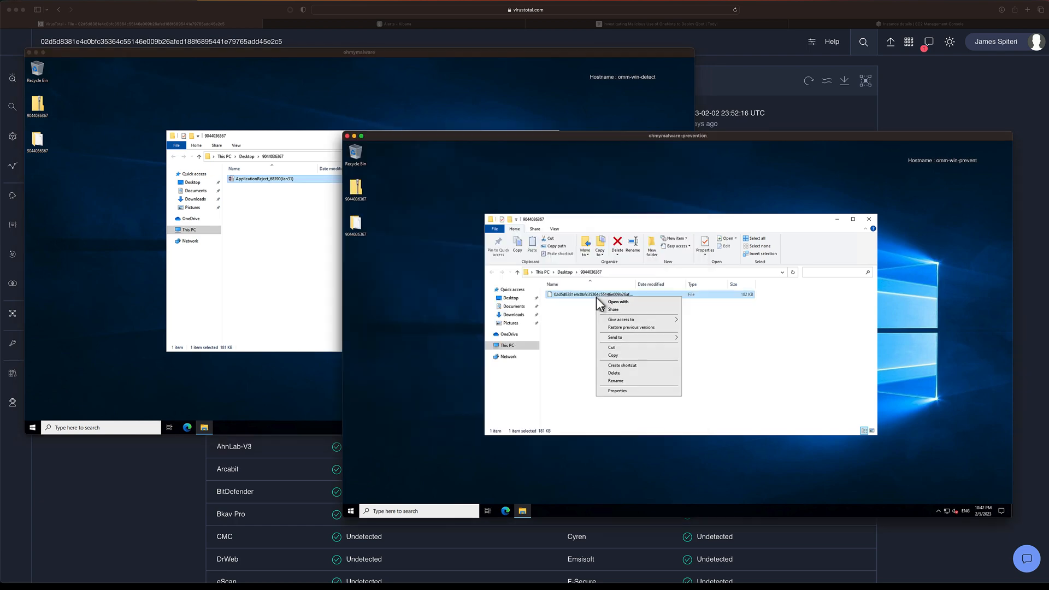
pyautogui.click(630, 381)
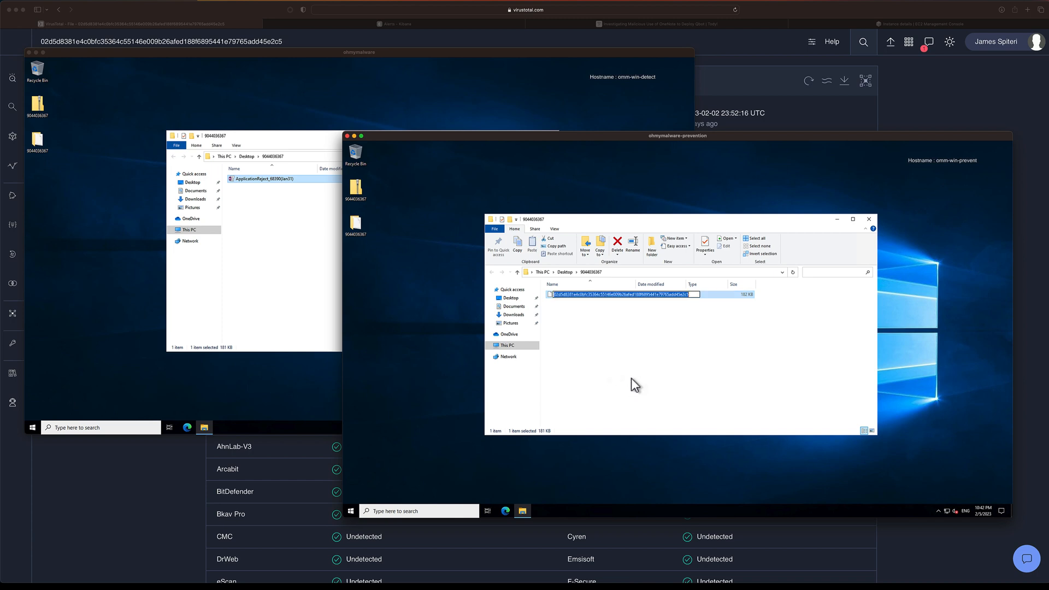
pyautogui.write('ApplicationReject_68390(Jan31).one')
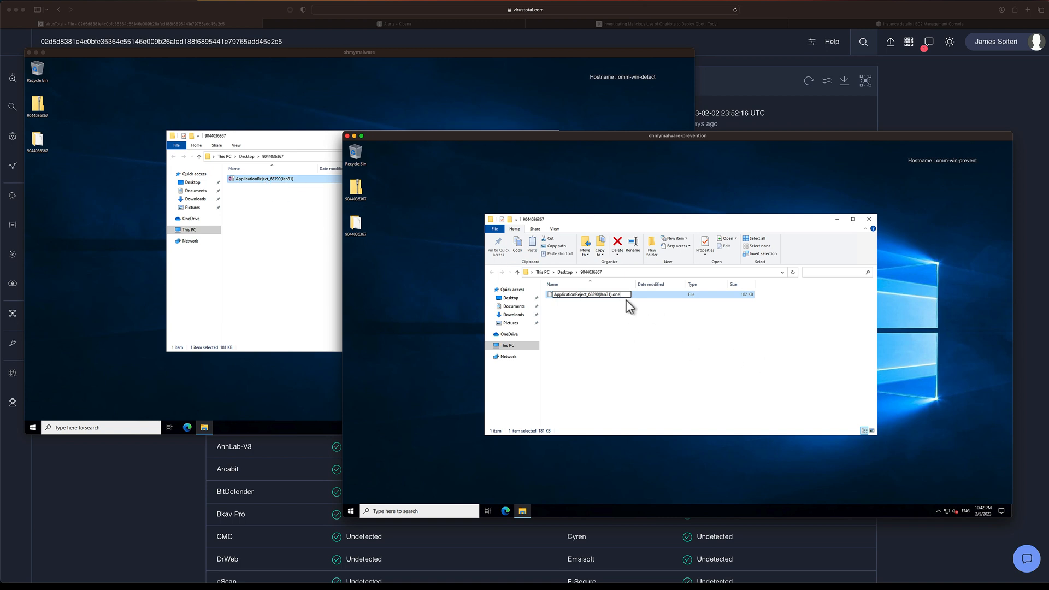
pyautogui.press('Return')
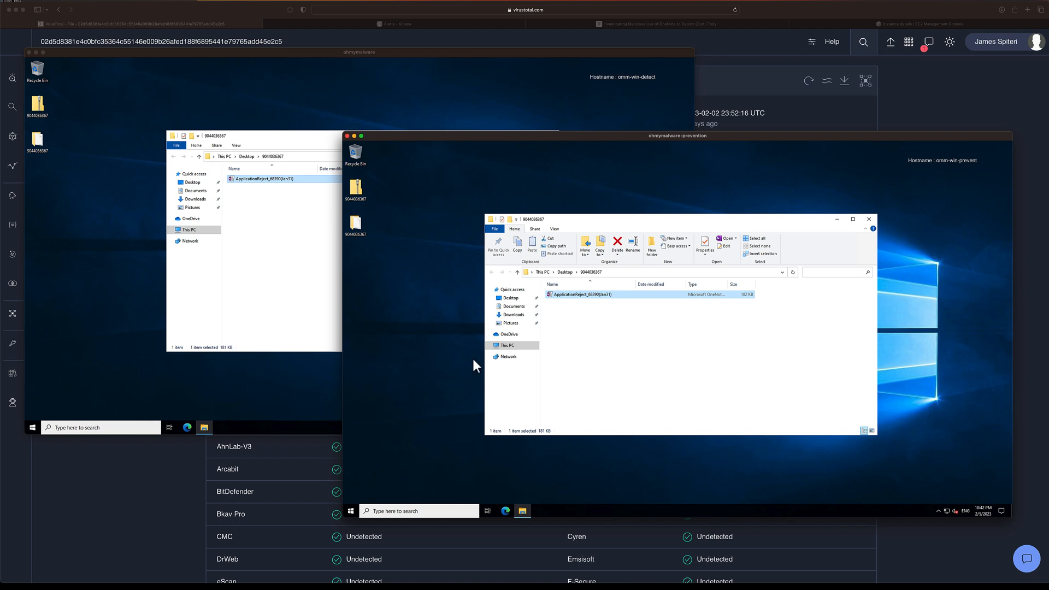
# Launch the OneNote file's embedded attachment on both machines and view the notifications on omm-win-detect
pyautogui.click(263, 420)
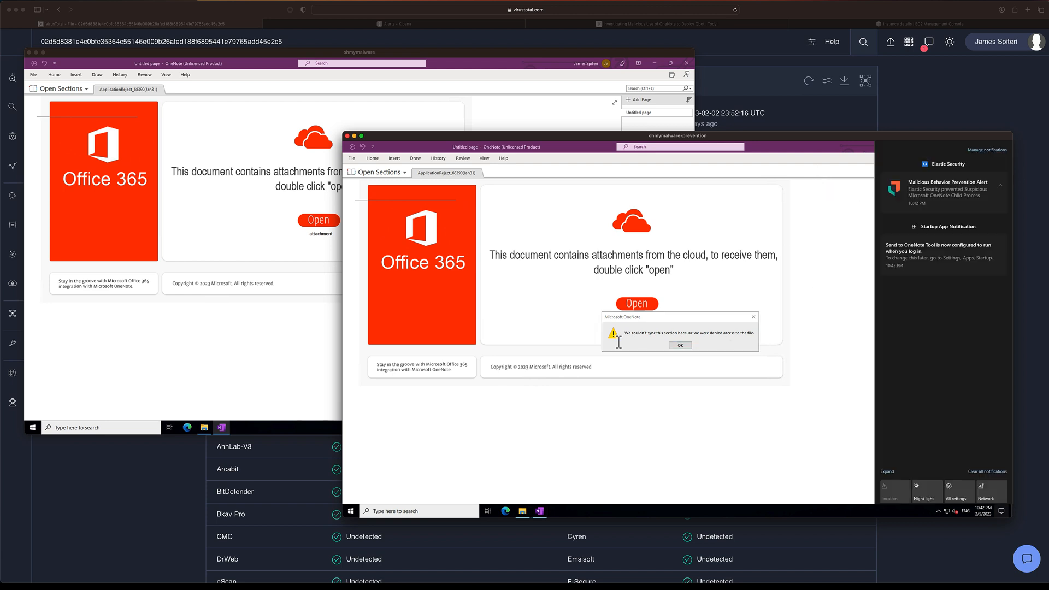
pyautogui.click(247, 357)
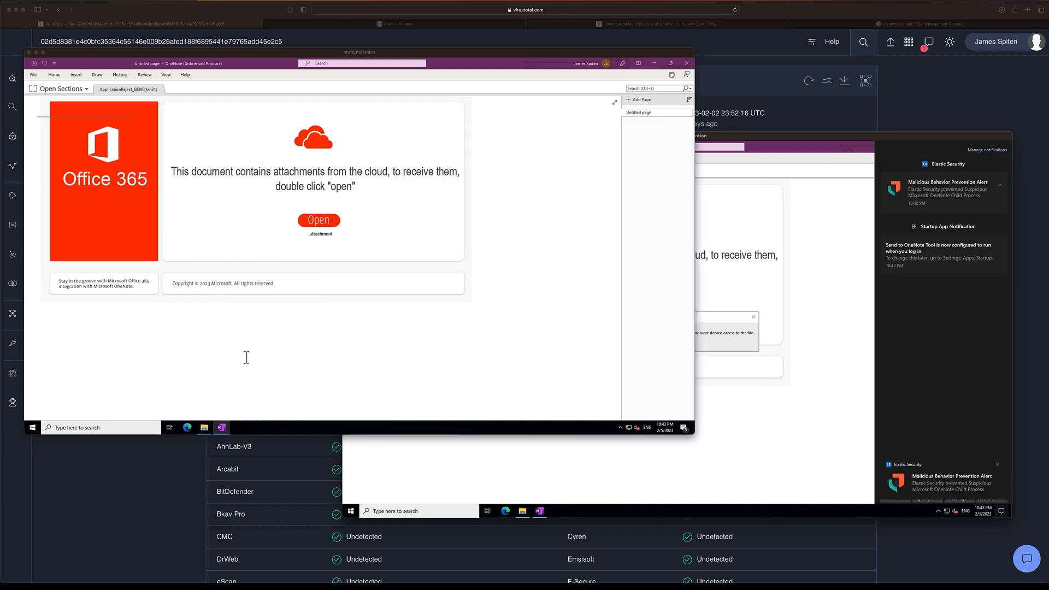
pyautogui.click(684, 428)
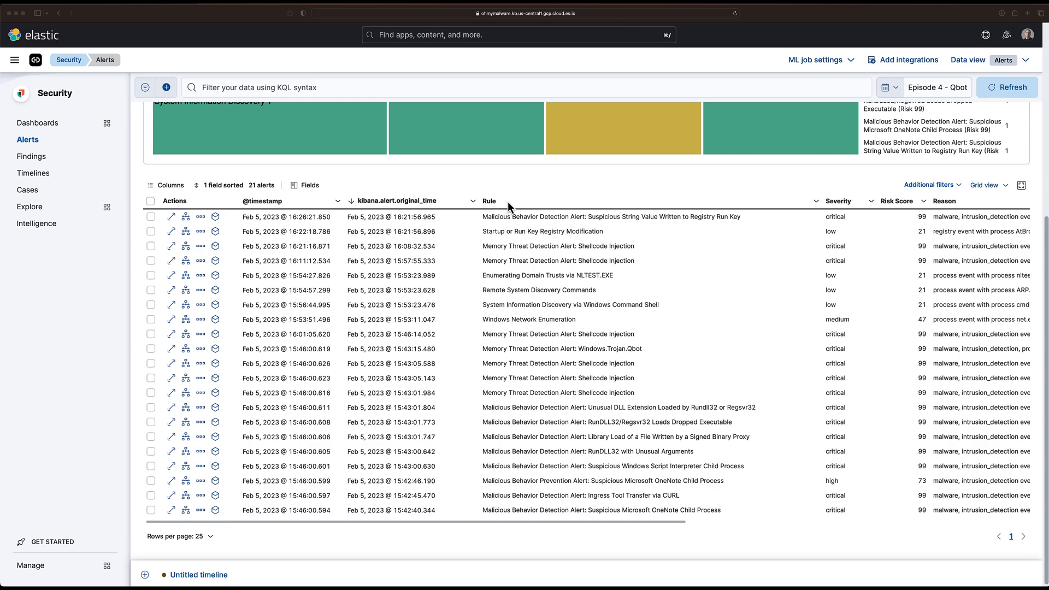
# In the Elastic Security alerts table, filter out alerts whose host name is omm-win-prevent
pyautogui.scroll(5, 464, 191)
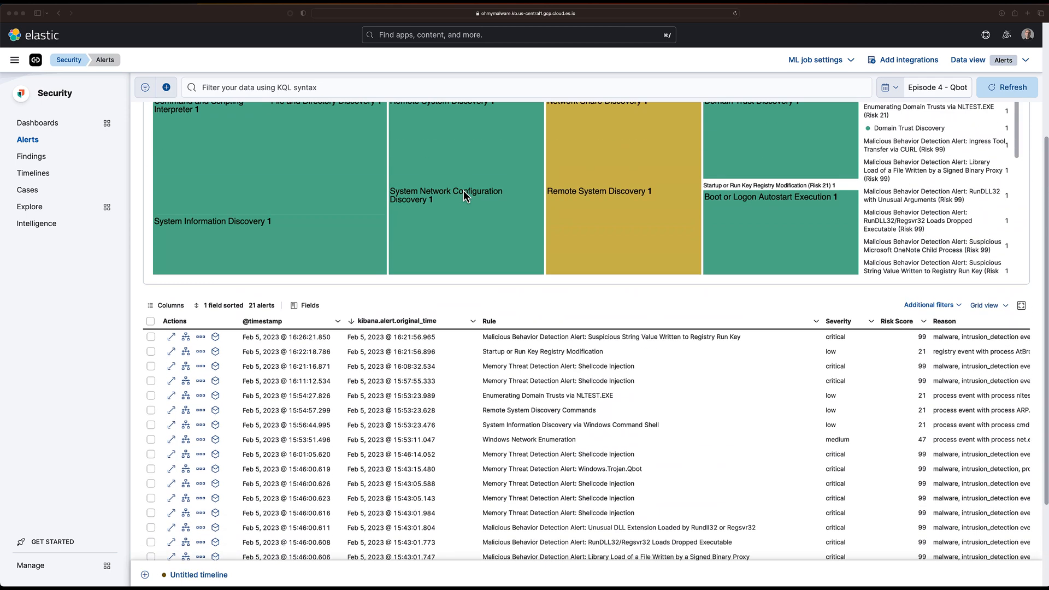
pyautogui.scroll(-5, 483, 212)
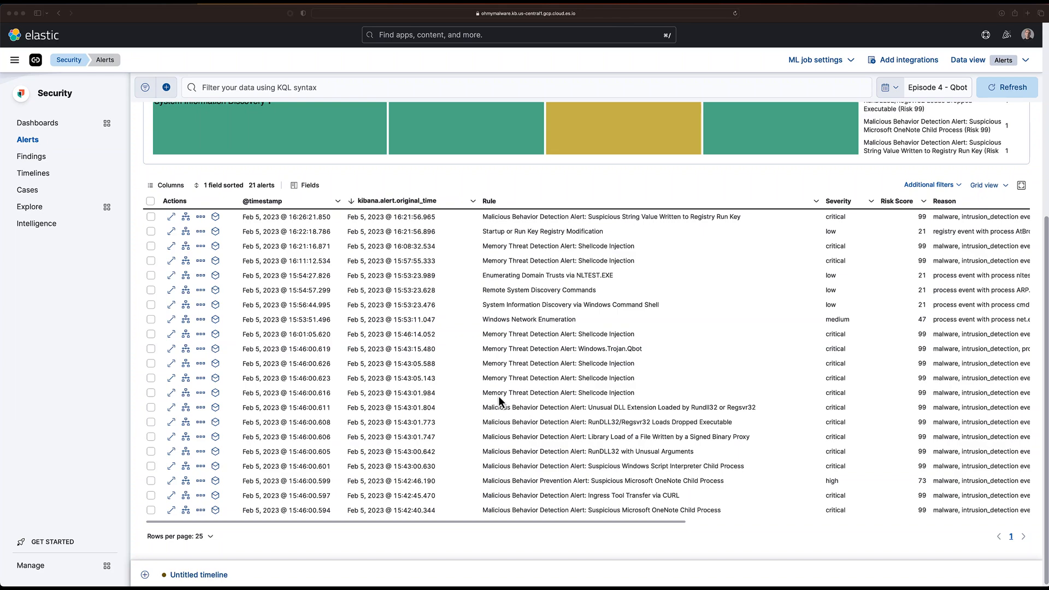
pyautogui.hscroll(8, 424, 428)
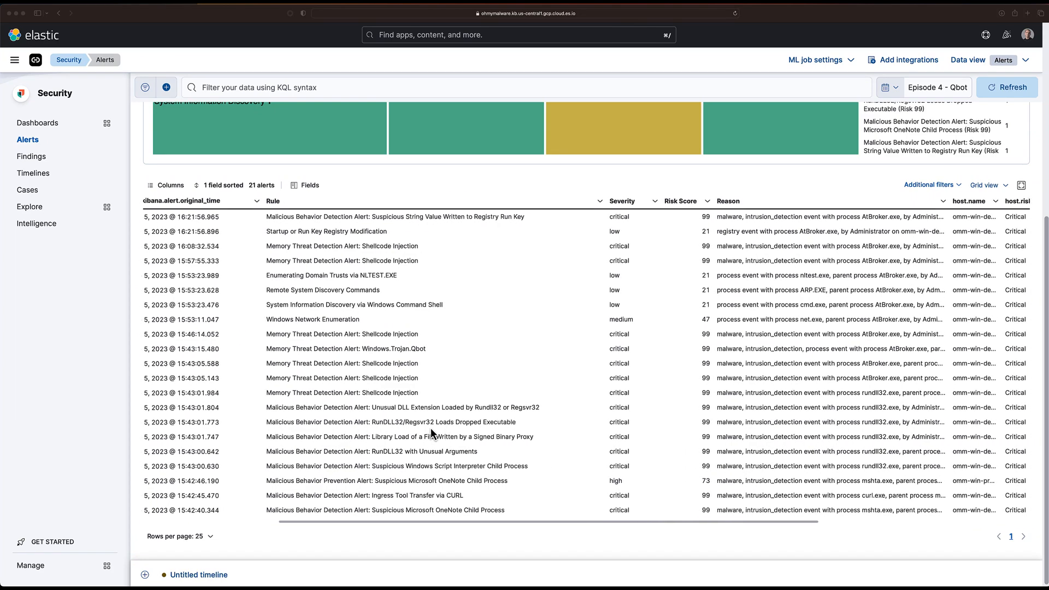
pyautogui.hscroll(7, 382, 396)
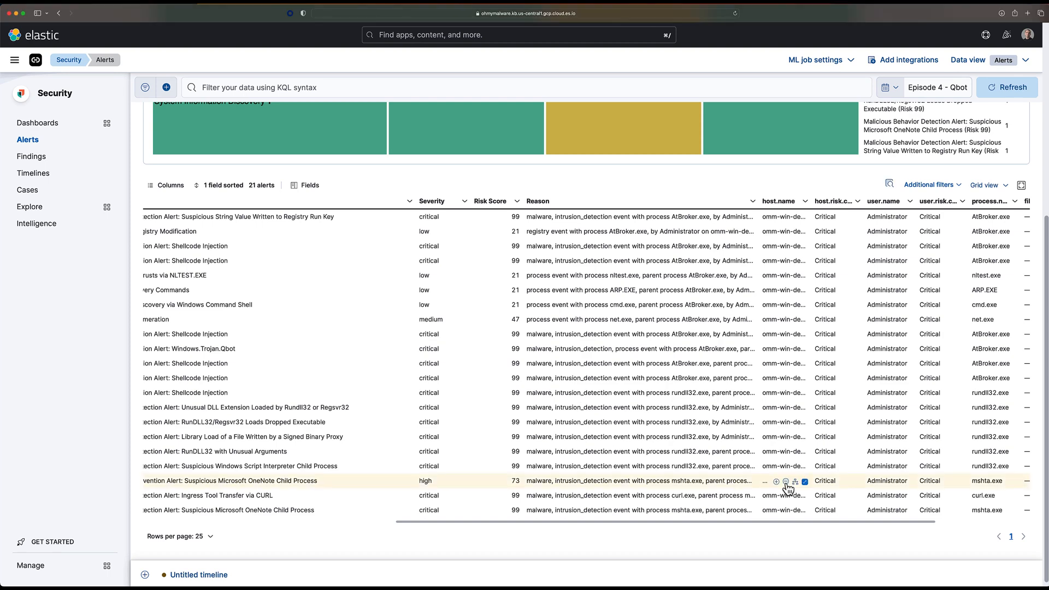
pyautogui.click(785, 482)
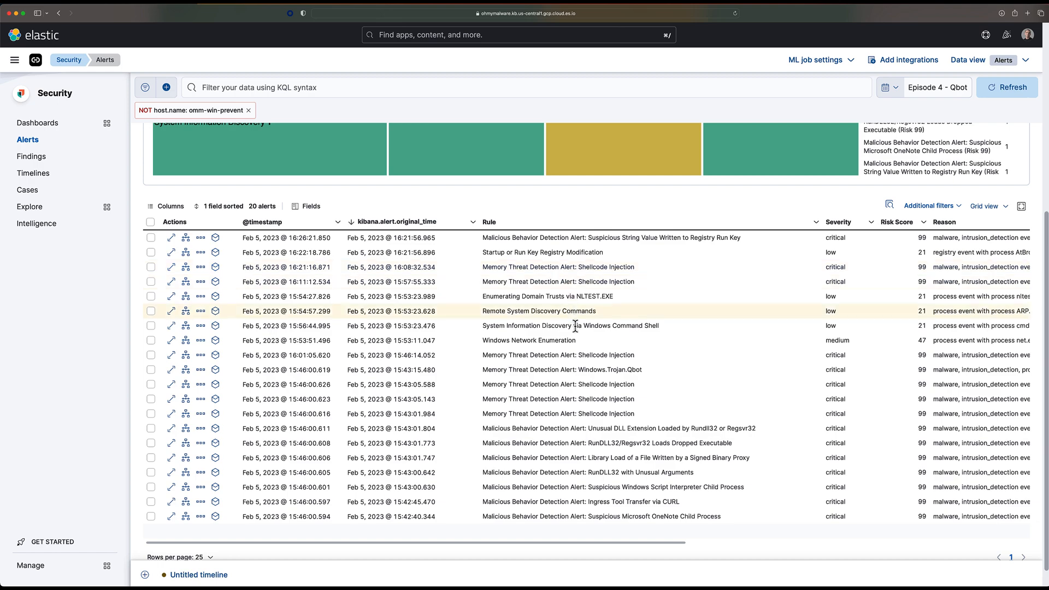
# Examine the rule names, severities and original times of the remaining alerts at a larger page size
pyautogui.hscroll(5, 521, 429)
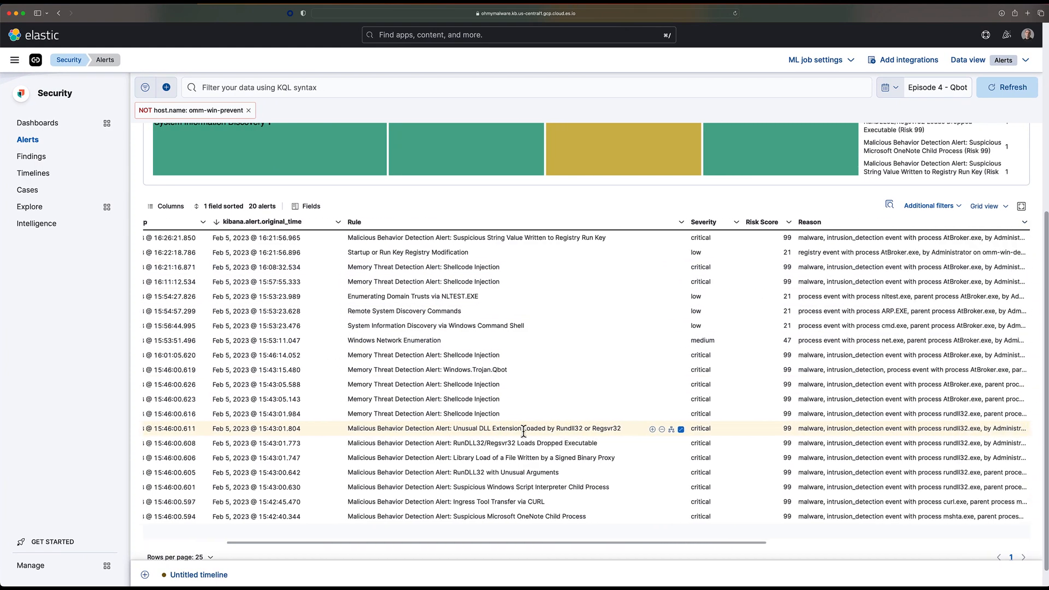
pyautogui.hscroll(-5, 523, 431)
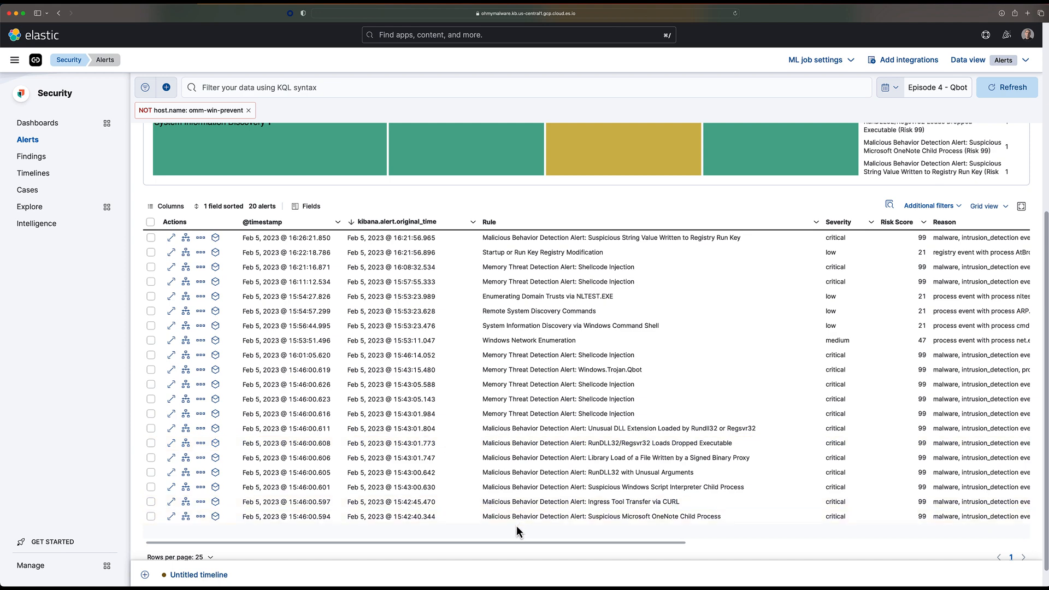
pyautogui.press('super+equal')
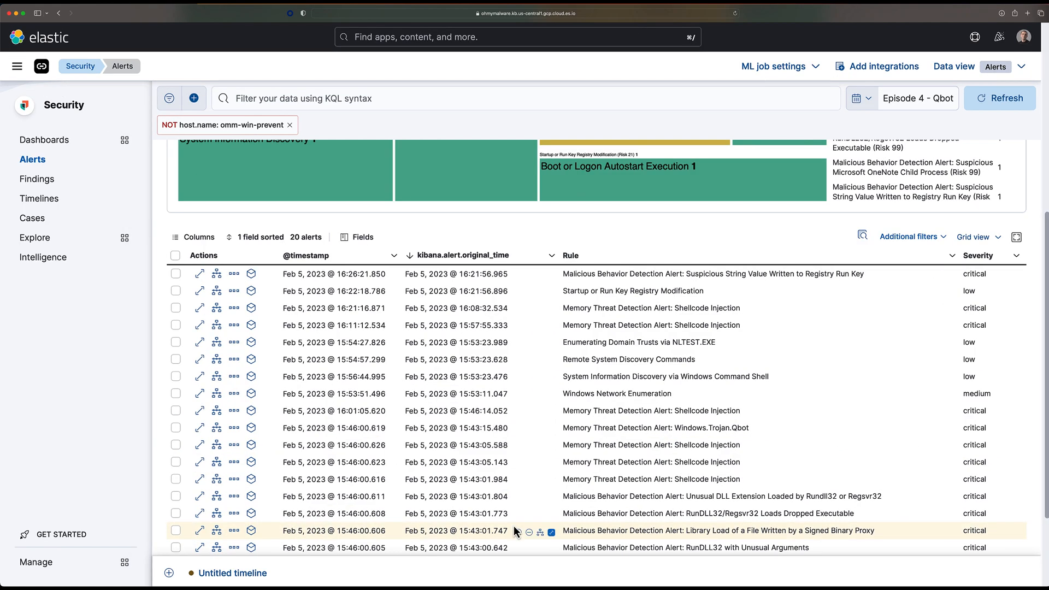
pyautogui.scroll(-5, 513, 525)
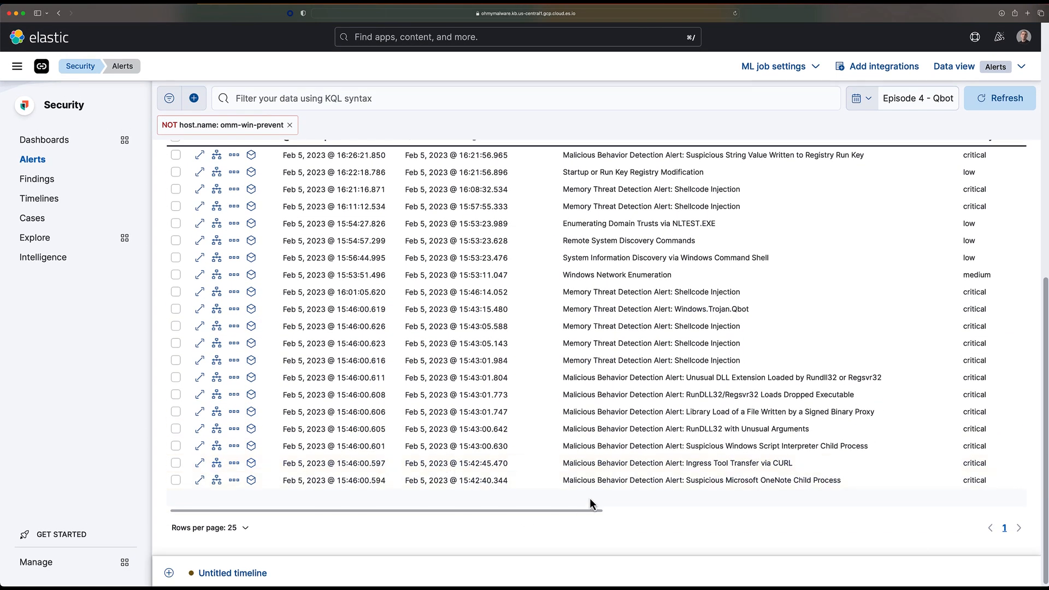
pyautogui.hscroll(2, 590, 486)
pyautogui.hscroll(3, 590, 489)
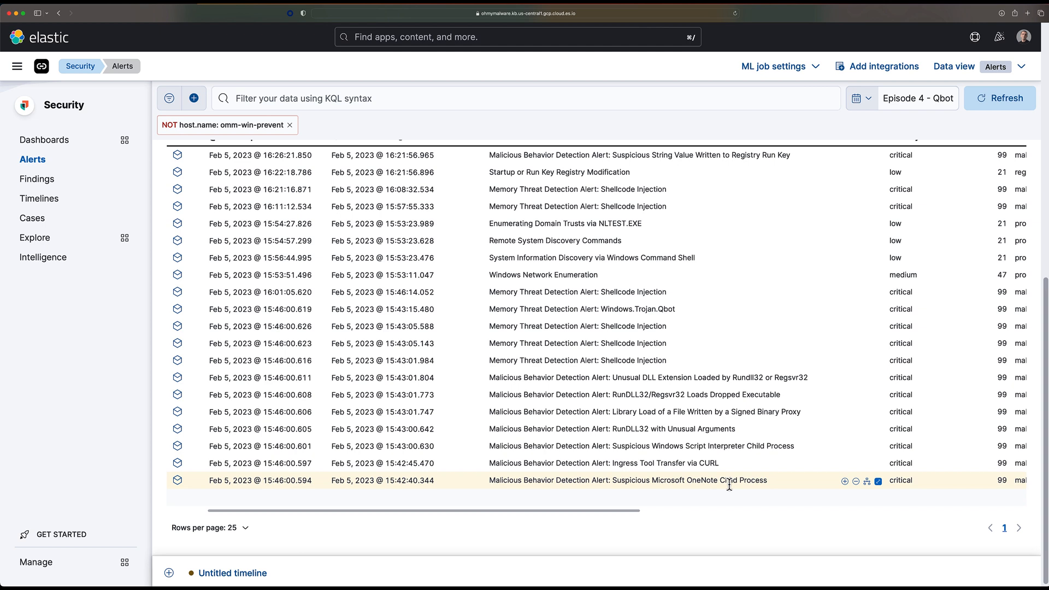
pyautogui.hscroll(5, 728, 485)
pyautogui.hscroll(-10, 723, 484)
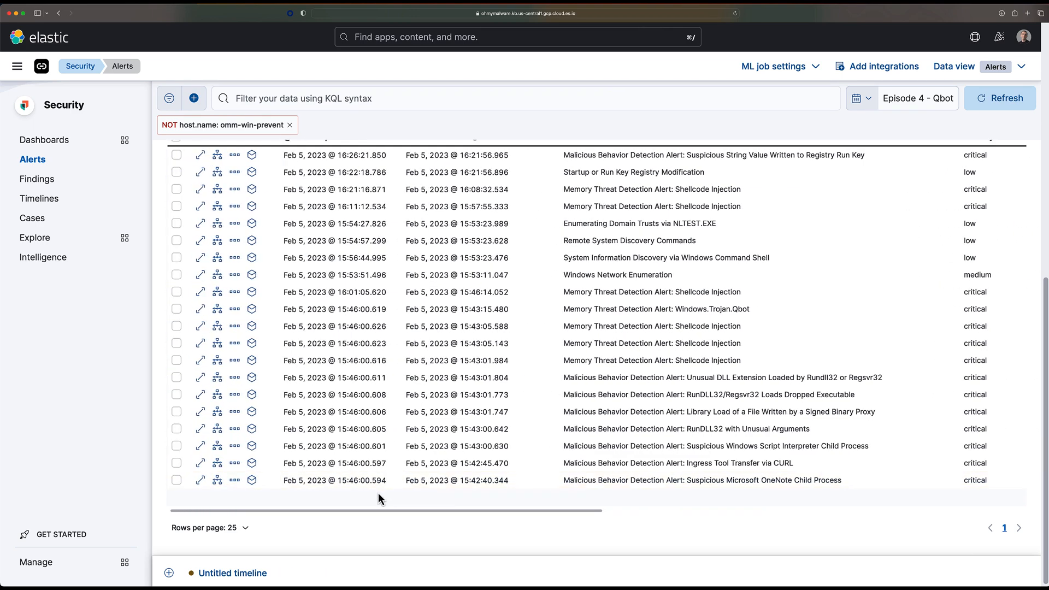
# Open the earliest Suspicious Microsoft OneNote Child Process alert, review its overview and insights, and show its full field table
pyautogui.click(197, 484)
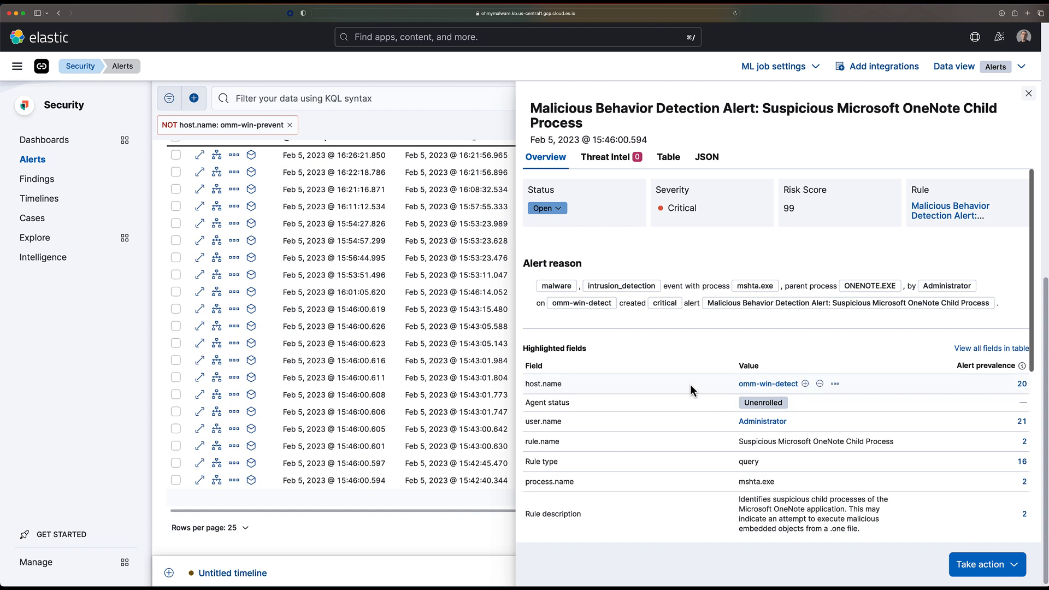
pyautogui.scroll(-2, 690, 382)
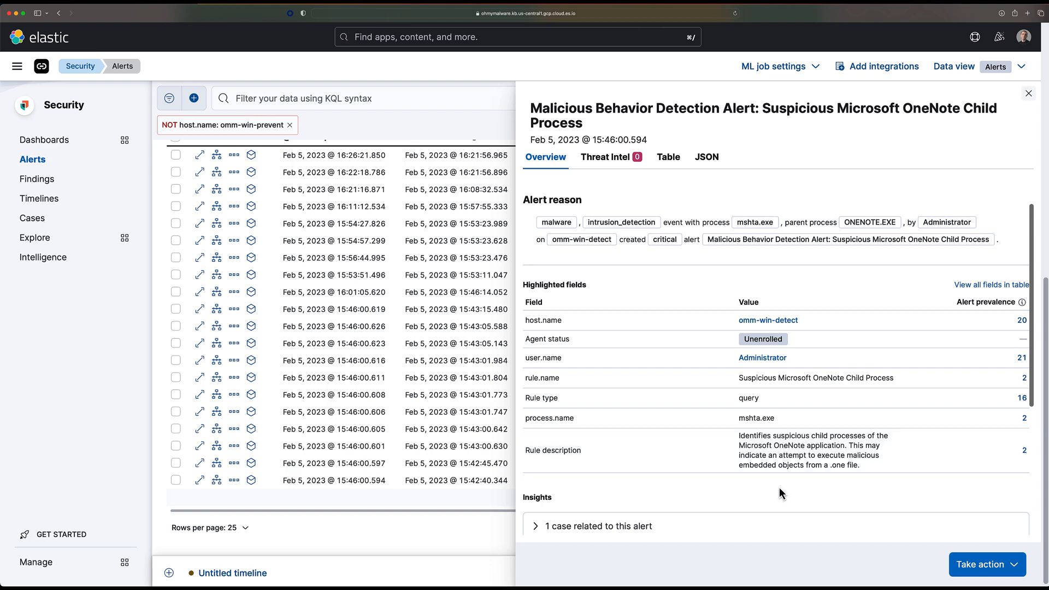
pyautogui.scroll(-1, 791, 479)
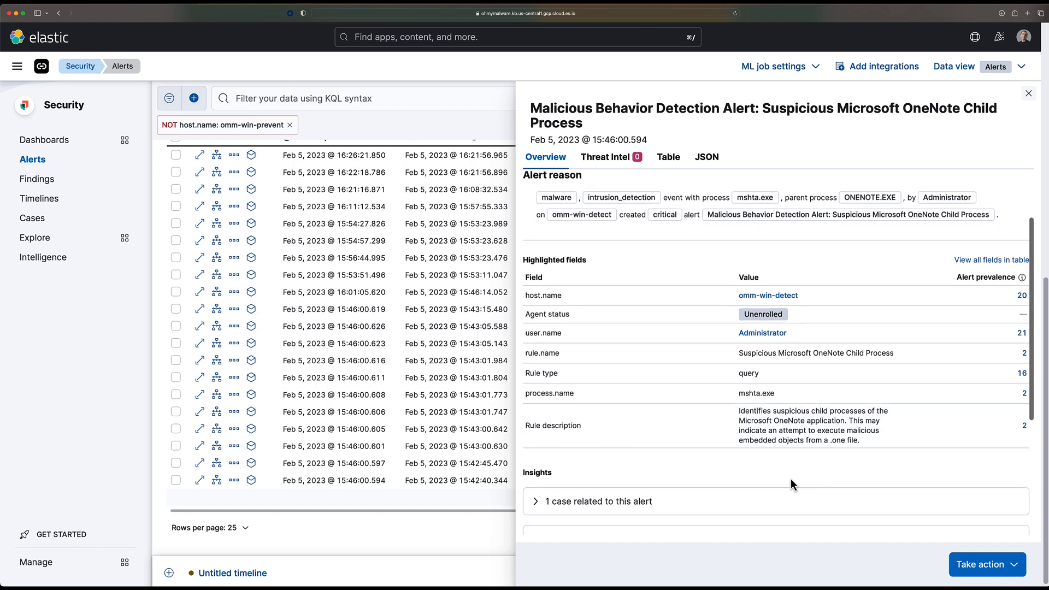
pyautogui.scroll(-5, 753, 467)
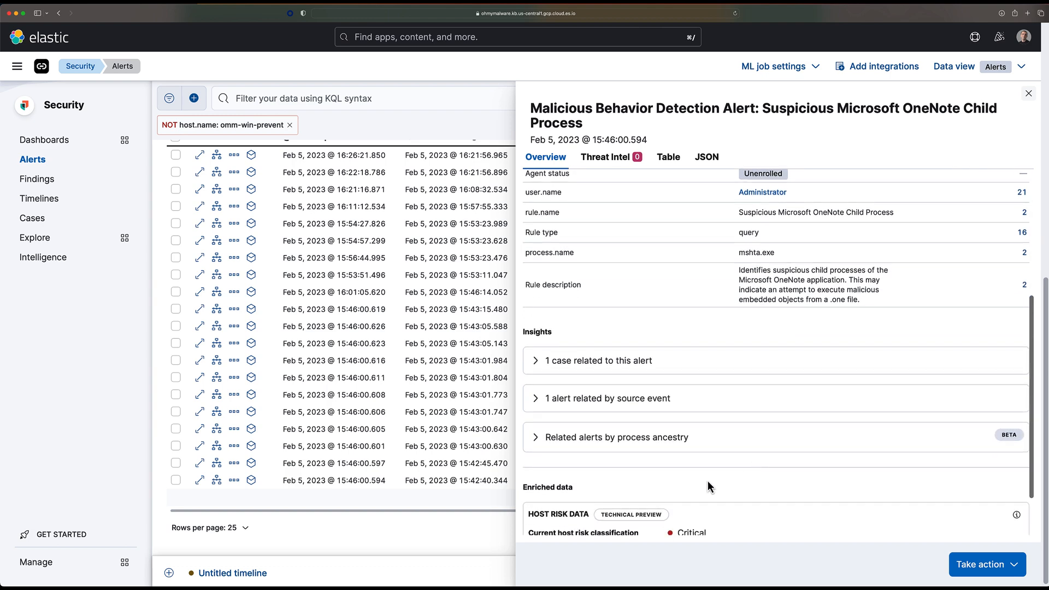
pyautogui.scroll(5, 726, 479)
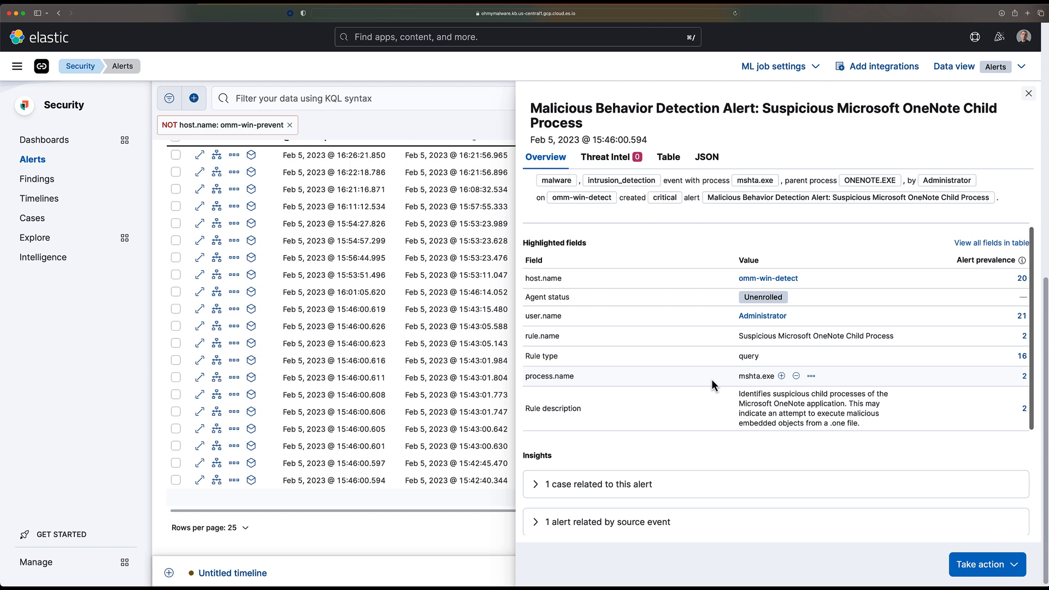
pyautogui.scroll(-5, 711, 379)
pyautogui.scroll(3, 718, 379)
pyautogui.scroll(3, 726, 215)
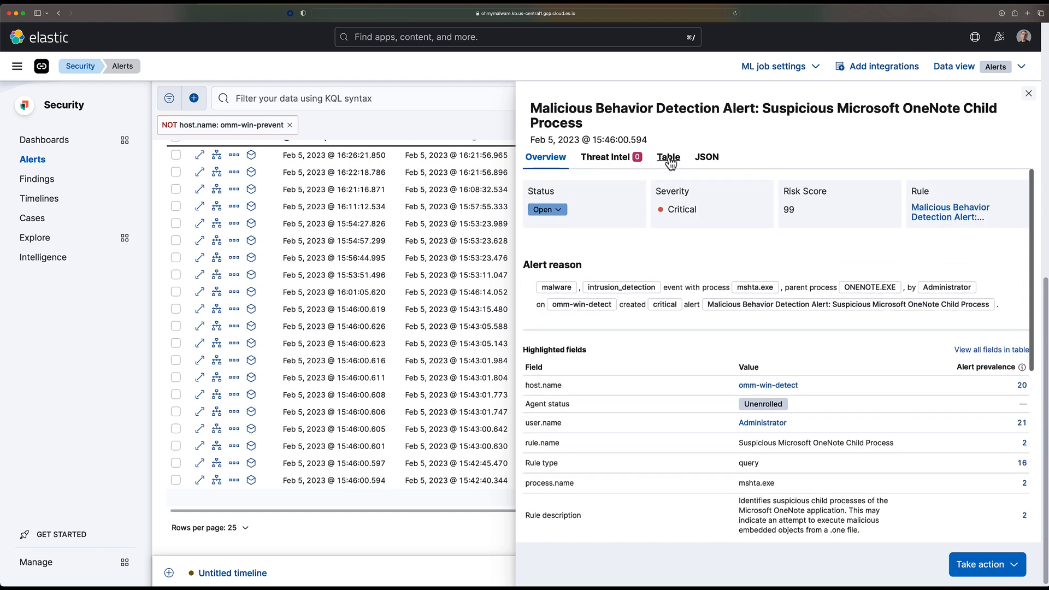
pyautogui.click(673, 171)
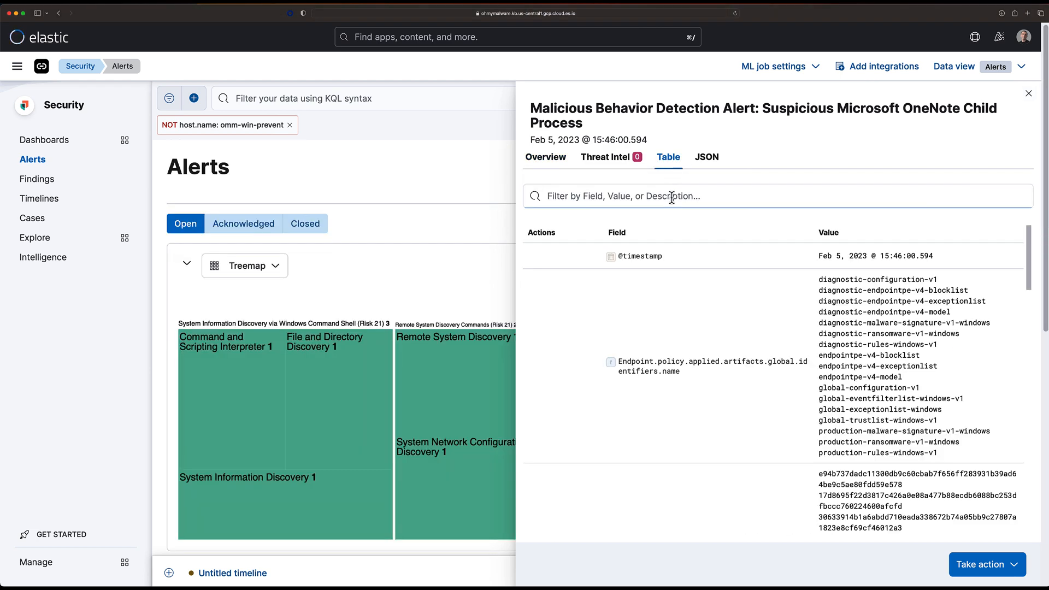
# Filter the alert's field table by process.ar, and return to the overview to expand the related alerts by process ancestry
pyautogui.write('process.ar')
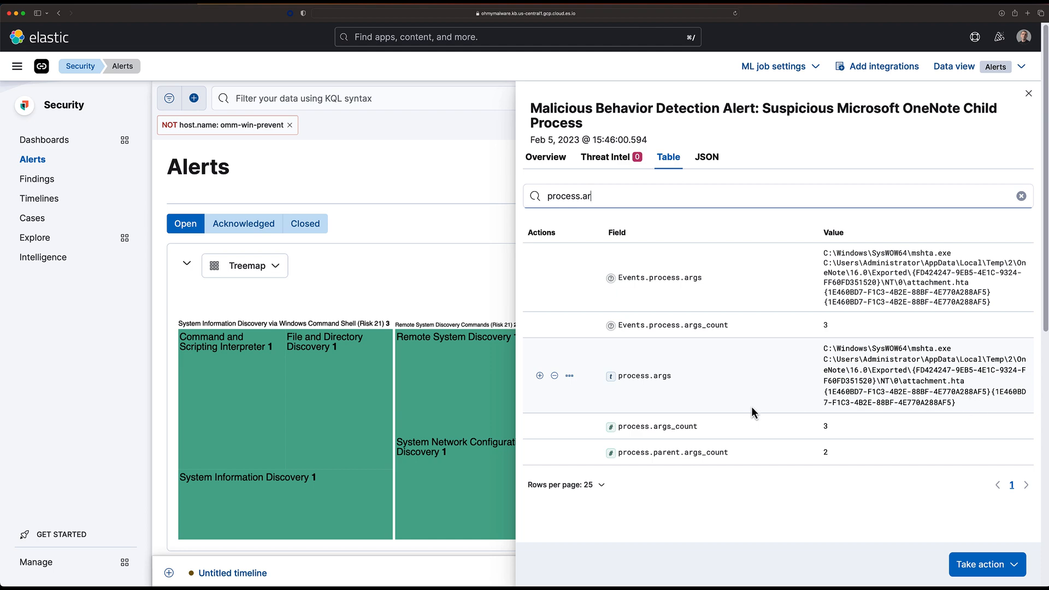
pyautogui.click(561, 159)
pyautogui.scroll(-5, 601, 437)
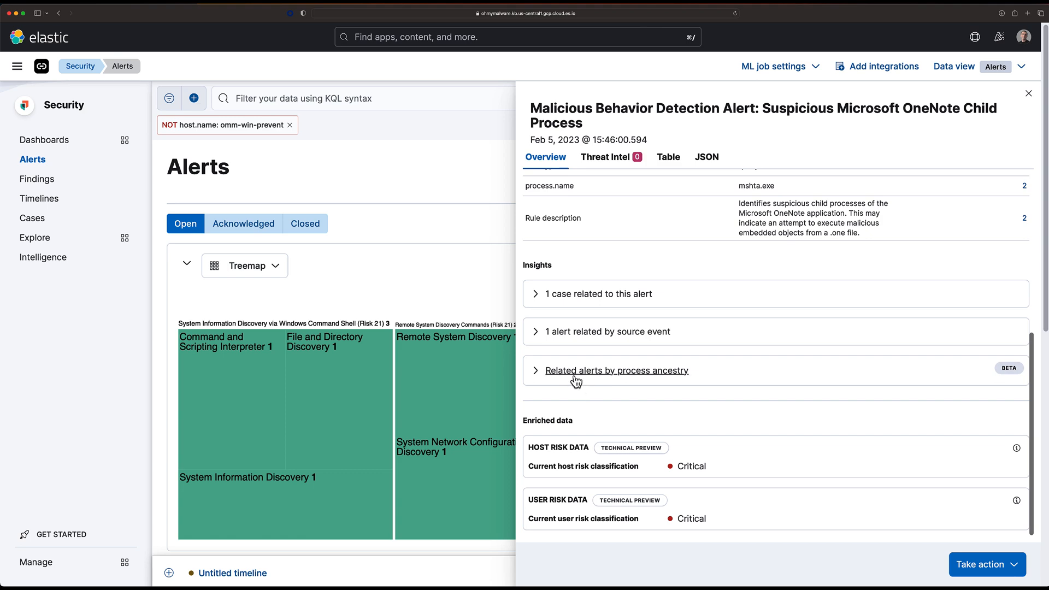
pyautogui.click(575, 377)
pyautogui.scroll(-3, 753, 371)
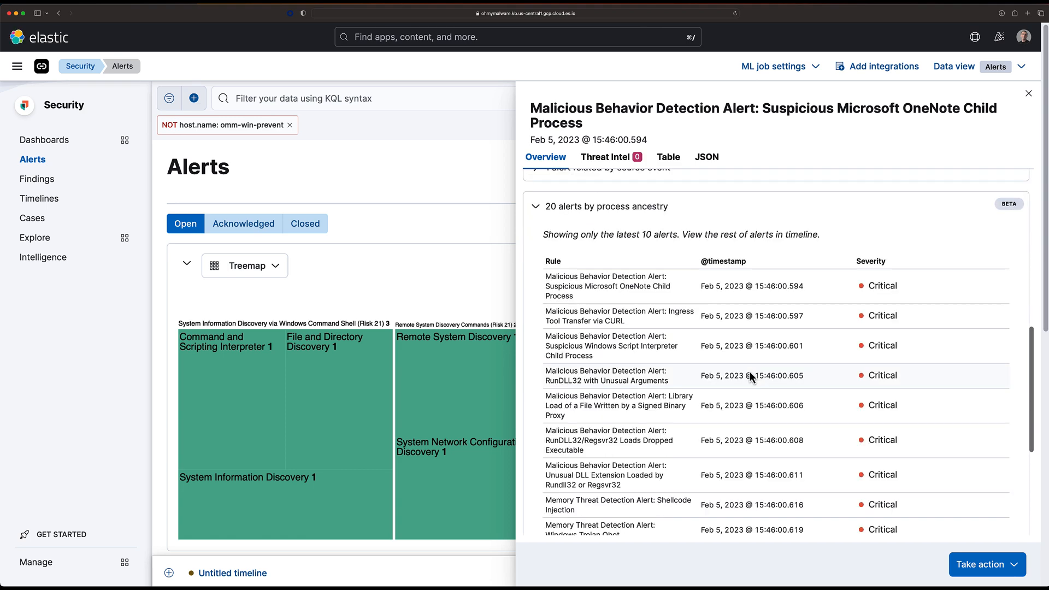
# Examine the rules, timestamps and severities of the alerts related by process ancestry, and close the alert details
pyautogui.scroll(-3, 764, 404)
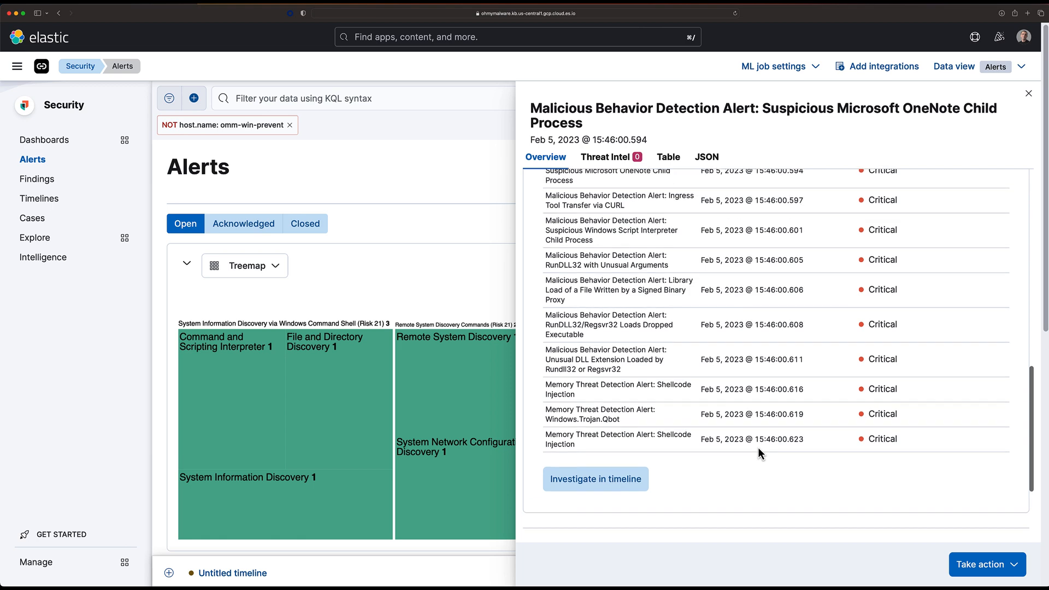
pyautogui.scroll(5, 758, 447)
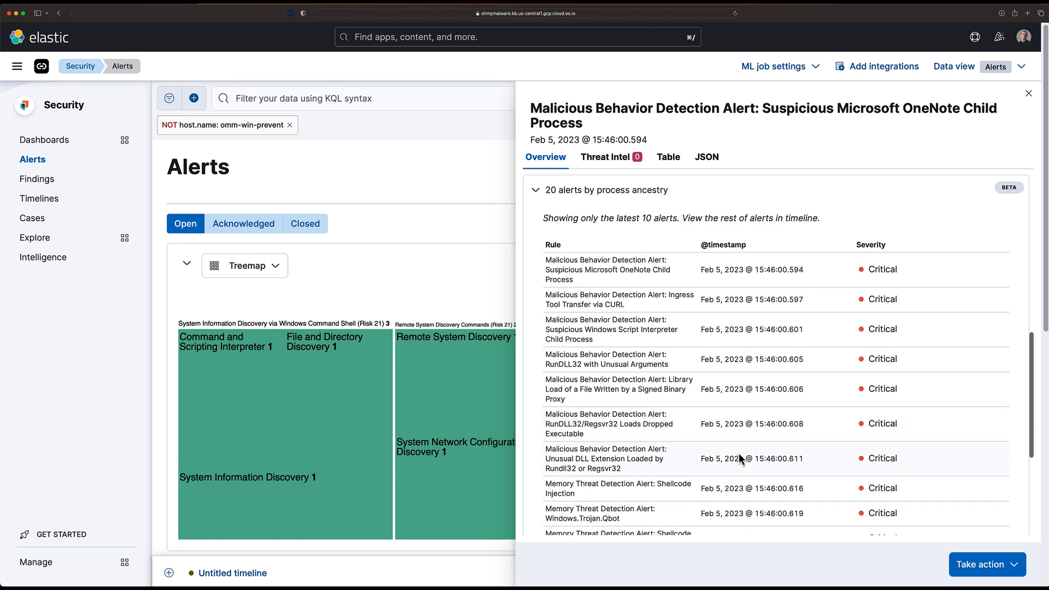
pyautogui.scroll(-3, 738, 454)
pyautogui.scroll(1, 696, 498)
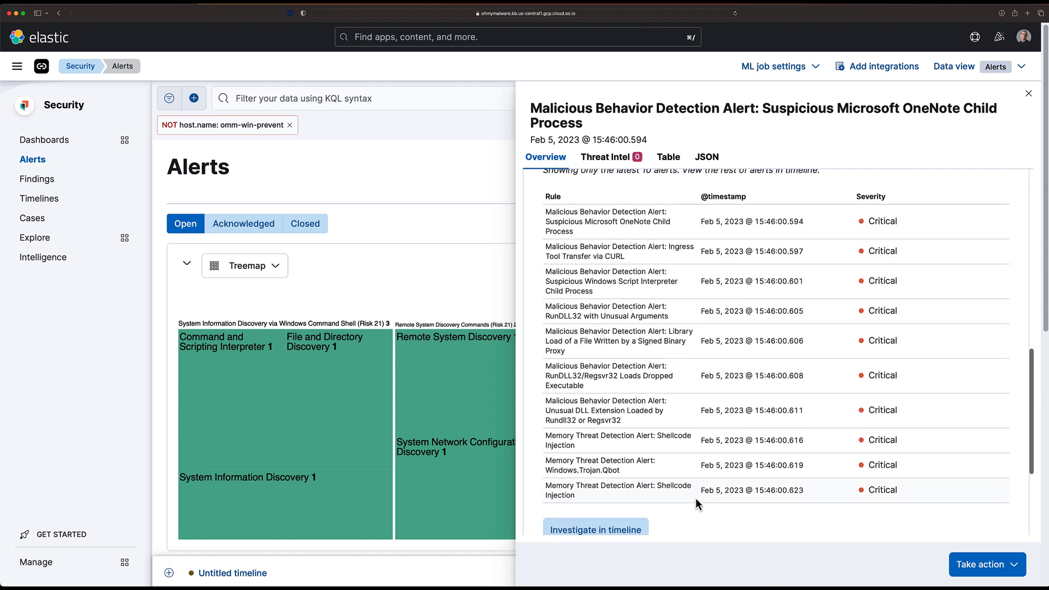
pyautogui.scroll(2, 719, 478)
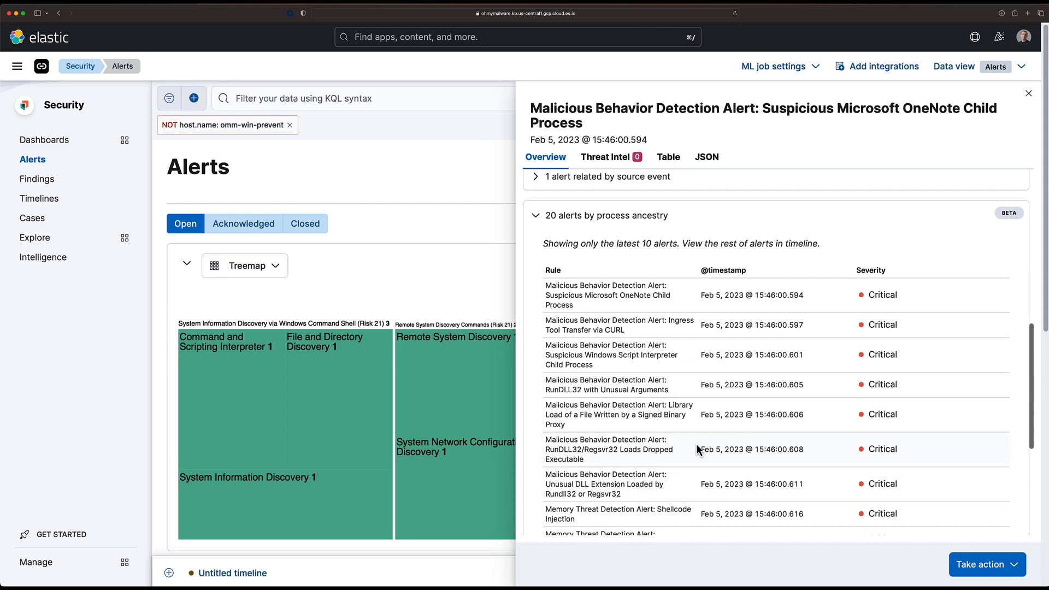
pyautogui.scroll(-1, 623, 349)
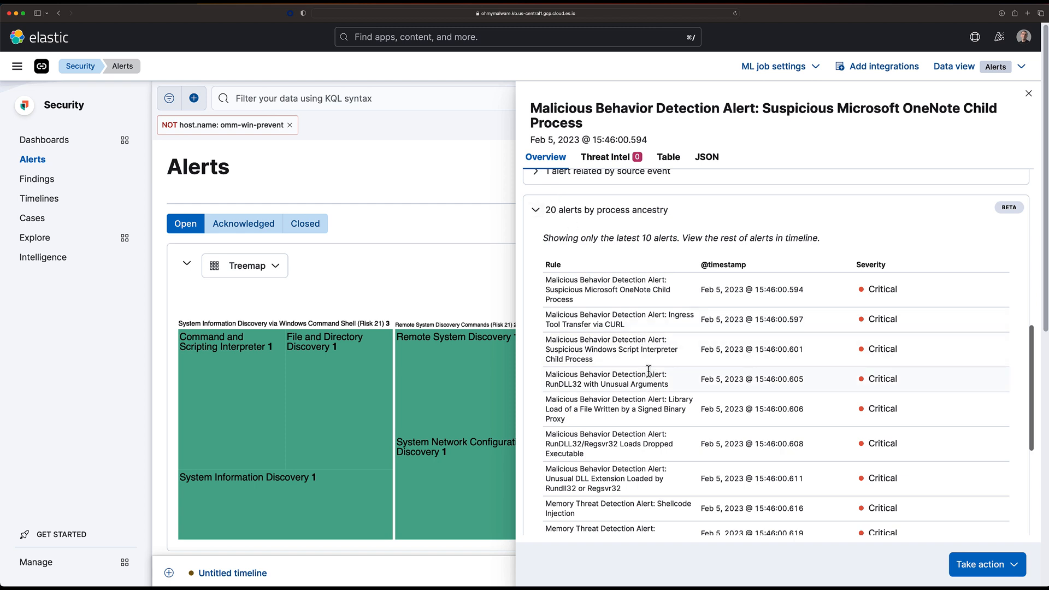
pyautogui.scroll(-3, 651, 374)
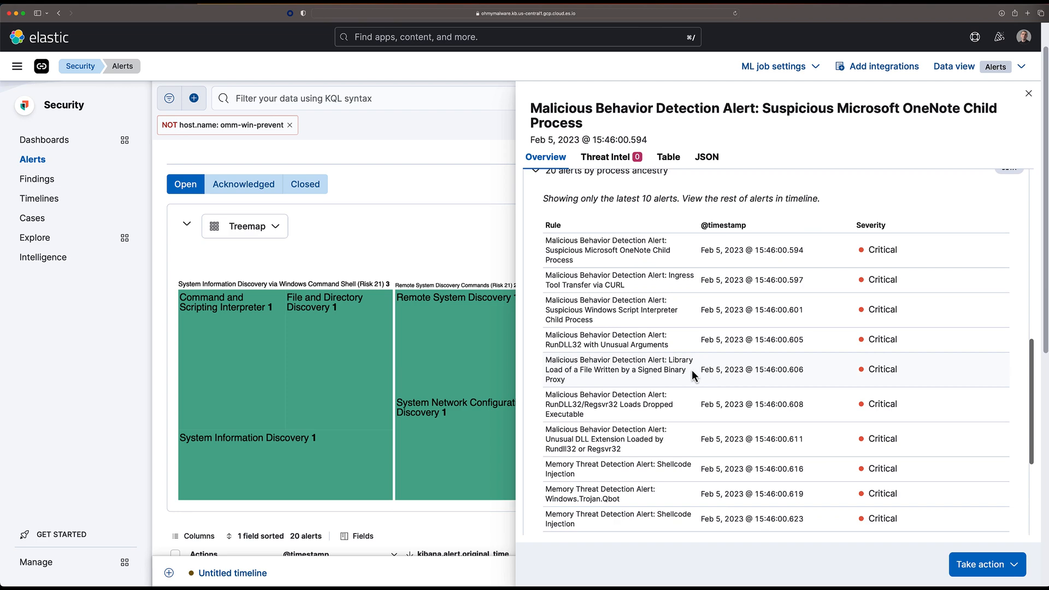
pyautogui.scroll(-5, 639, 363)
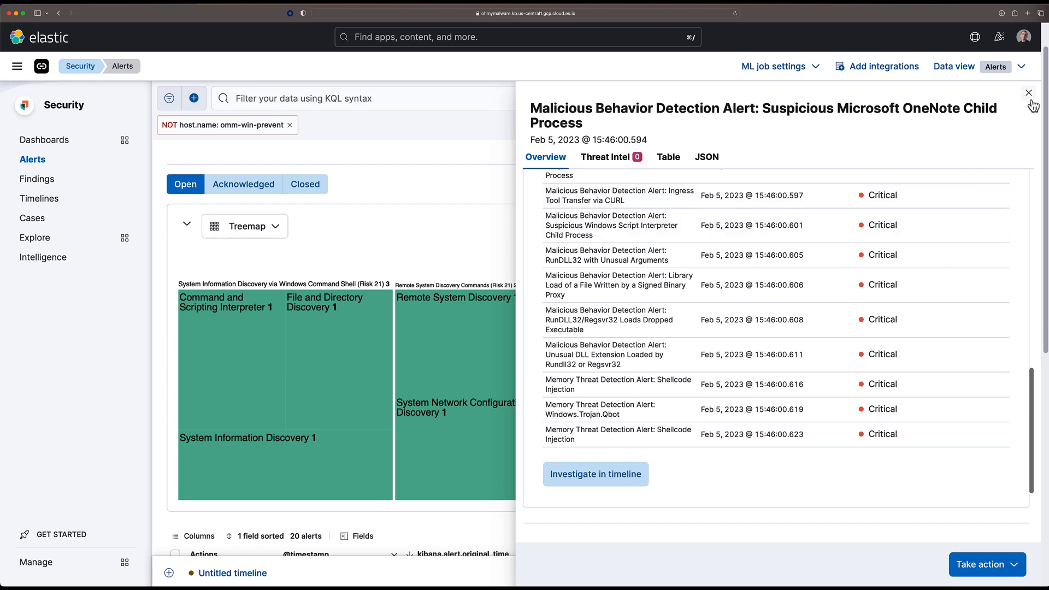
pyautogui.press('Escape')
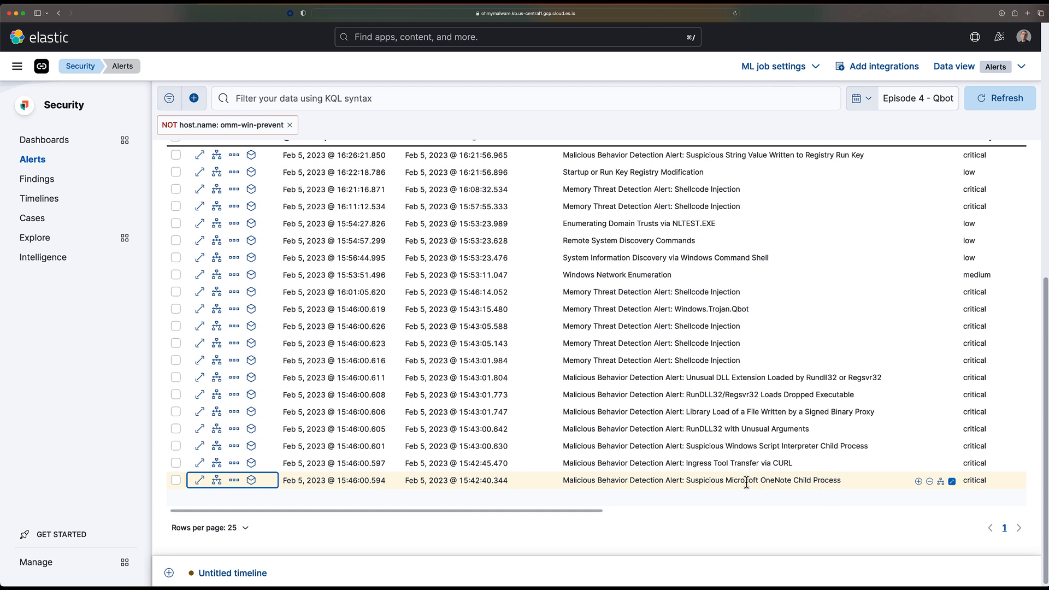
# Analyze the earliest OneNote child process alert's event and show the details of mshta.exe's ZoneMap\AutoDetect registry change
pyautogui.click(250, 482)
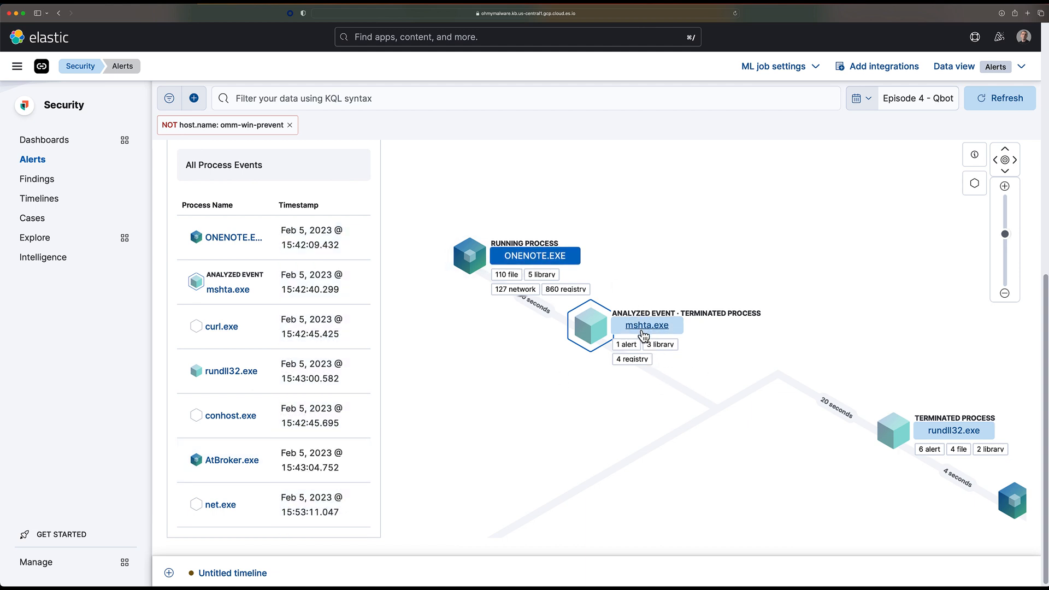
pyautogui.moveTo(673, 392); pyautogui.dragTo(637, 345)
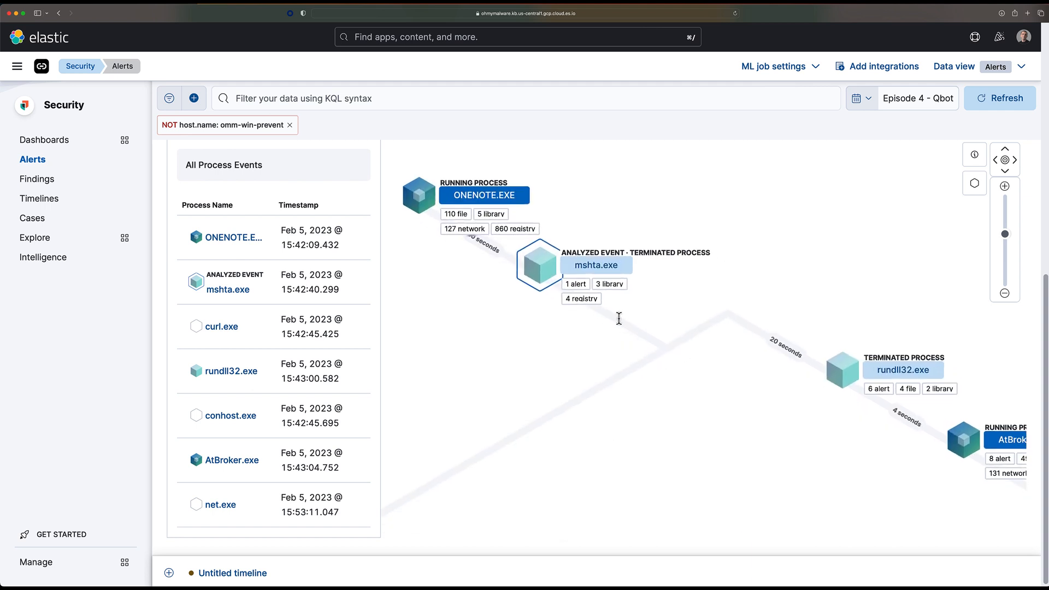
pyautogui.click(582, 299)
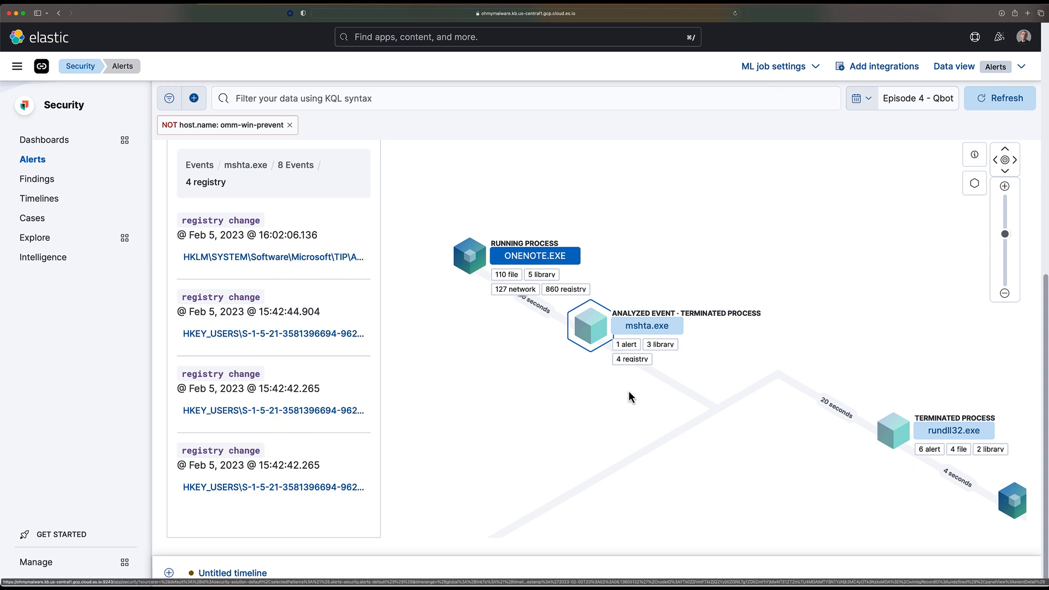
pyautogui.click(290, 490)
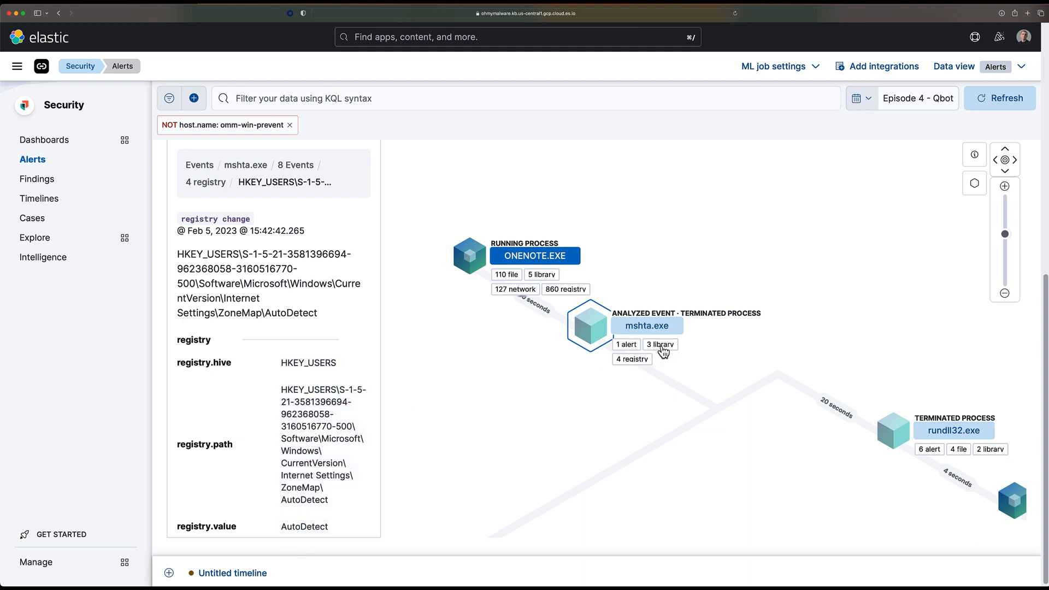
# Follow the process tree from mshta.exe through rundll32.exe to AtBroker.exe, examining each process's event categories
pyautogui.hscroll(5, 749, 428)
pyautogui.scroll(-3, 749, 428)
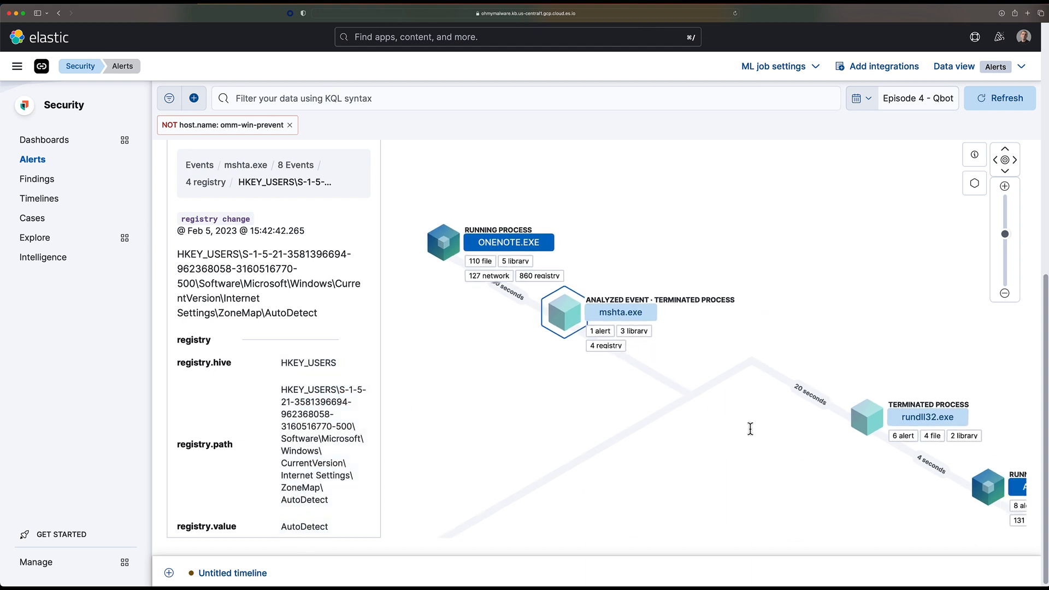
pyautogui.scroll(-2, 716, 415)
pyautogui.hscroll(1, 717, 415)
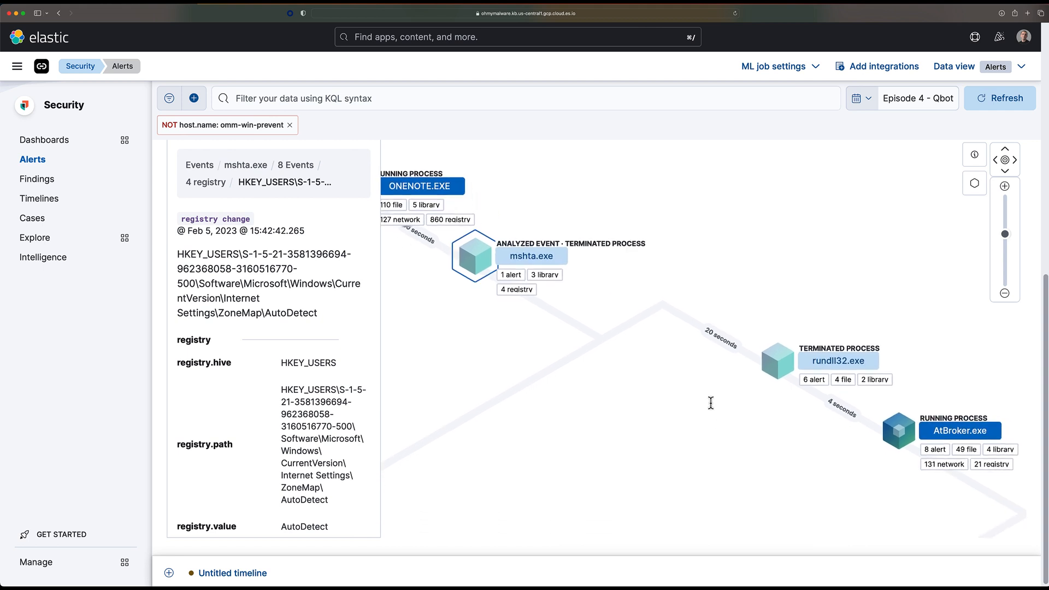
pyautogui.scroll(-1, 711, 403)
pyautogui.hscroll(1, 711, 402)
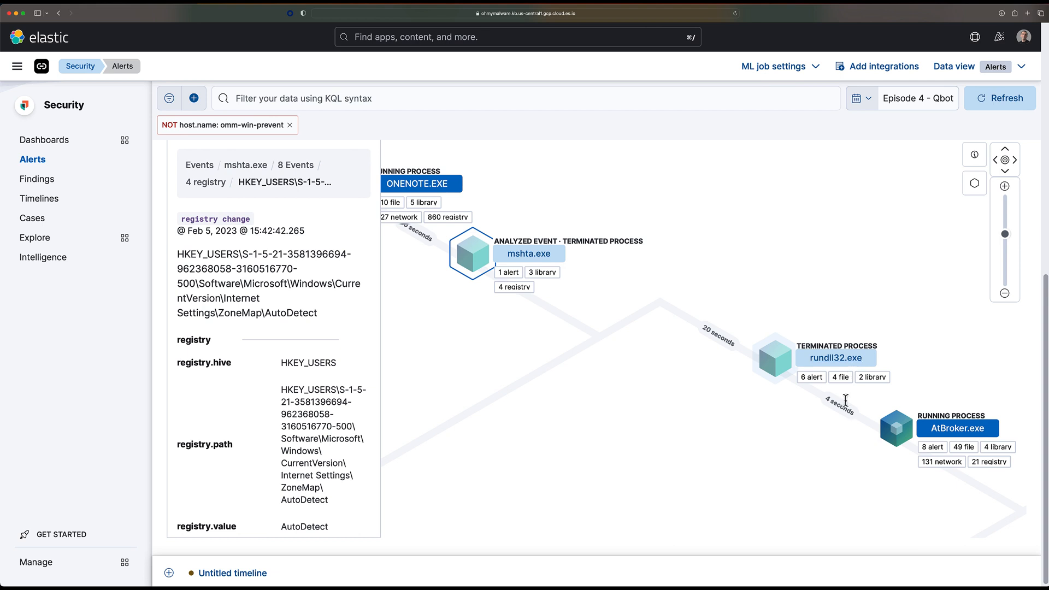
pyautogui.scroll(-3, 804, 421)
pyautogui.hscroll(3, 804, 421)
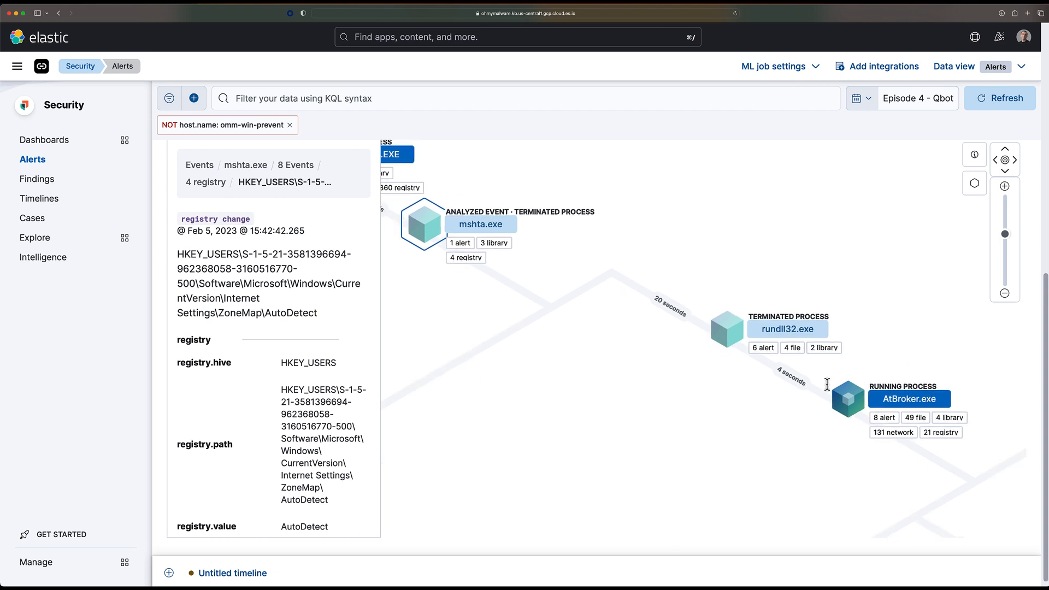
pyautogui.scroll(-10, 827, 385)
pyautogui.hscroll(10, 827, 385)
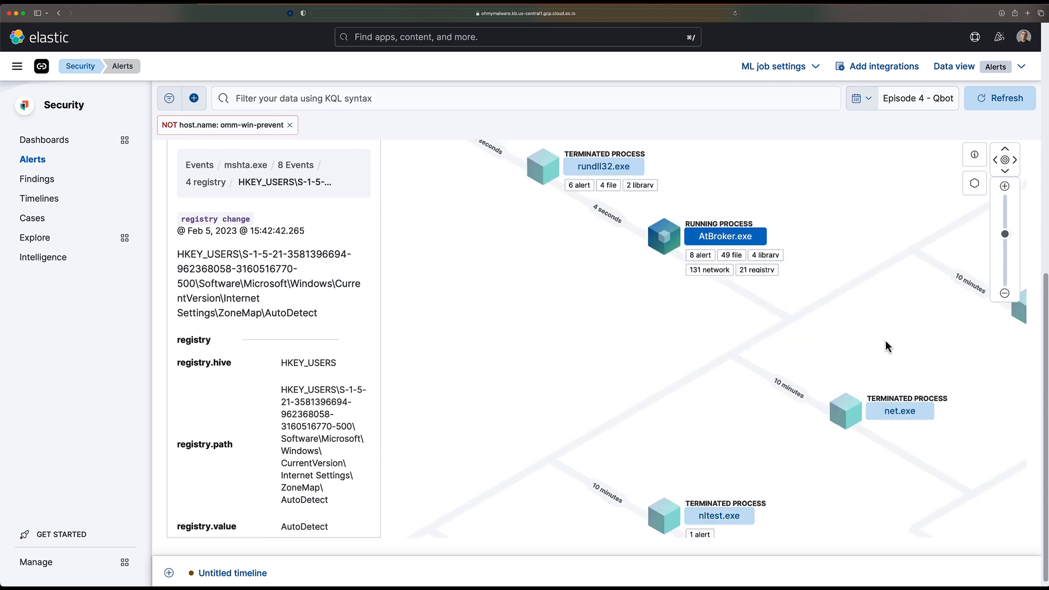
# Examine the child processes branching from AtBroker.exe, including net.exe, ROUTE.EXE, NETSTAT.EXE, nltest.exe and ipconfig.exe
pyautogui.hscroll(10, 740, 287)
pyautogui.scroll(-3, 648, 276)
pyautogui.hscroll(2, 625, 280)
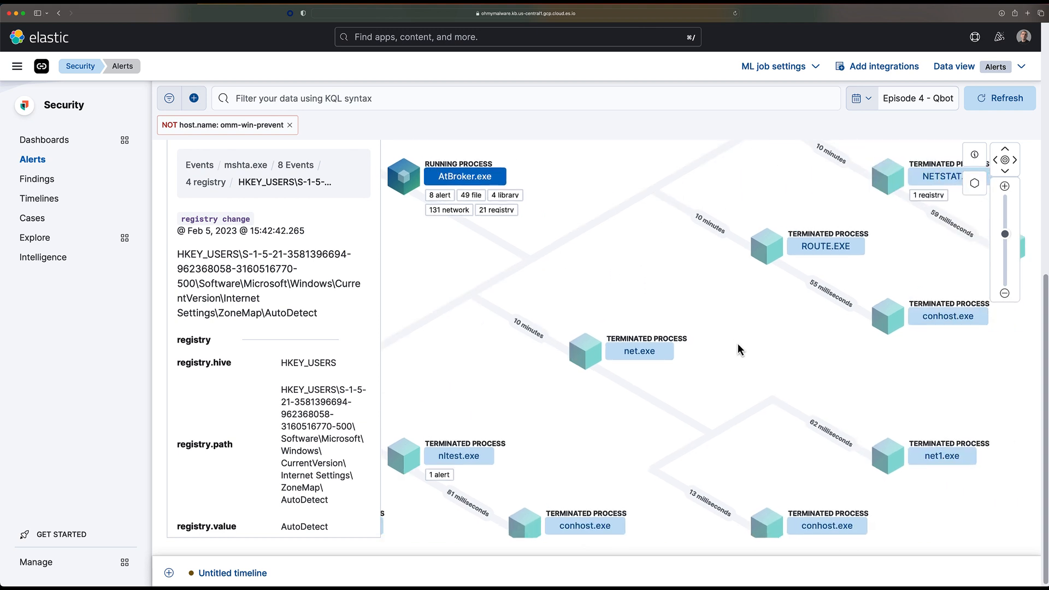
pyautogui.hscroll(3, 744, 353)
pyautogui.moveTo(746, 353); pyautogui.dragTo(722, 399)
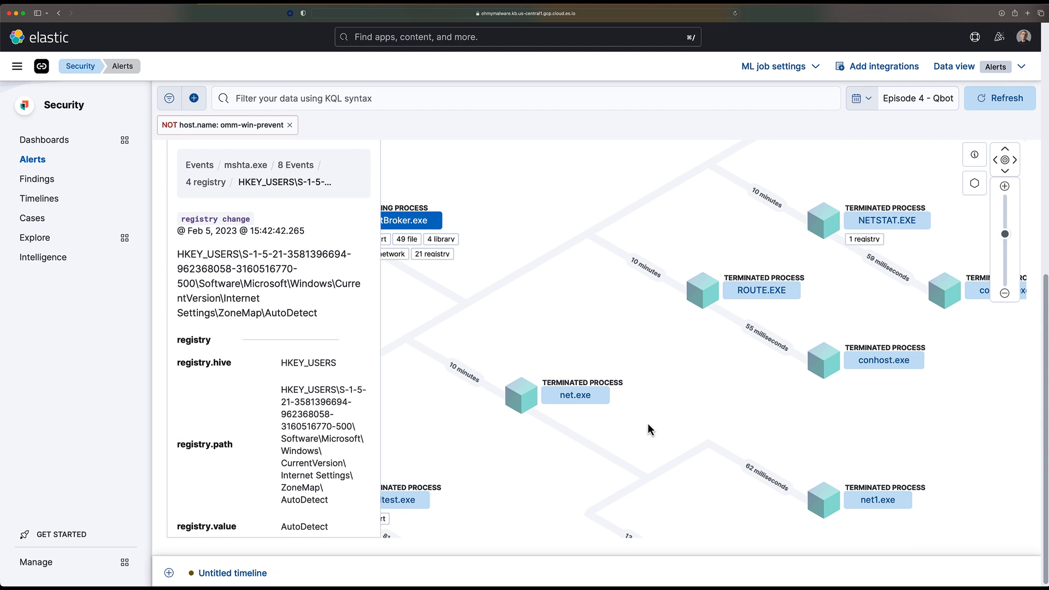
pyautogui.moveTo(698, 398); pyautogui.dragTo(747, 368)
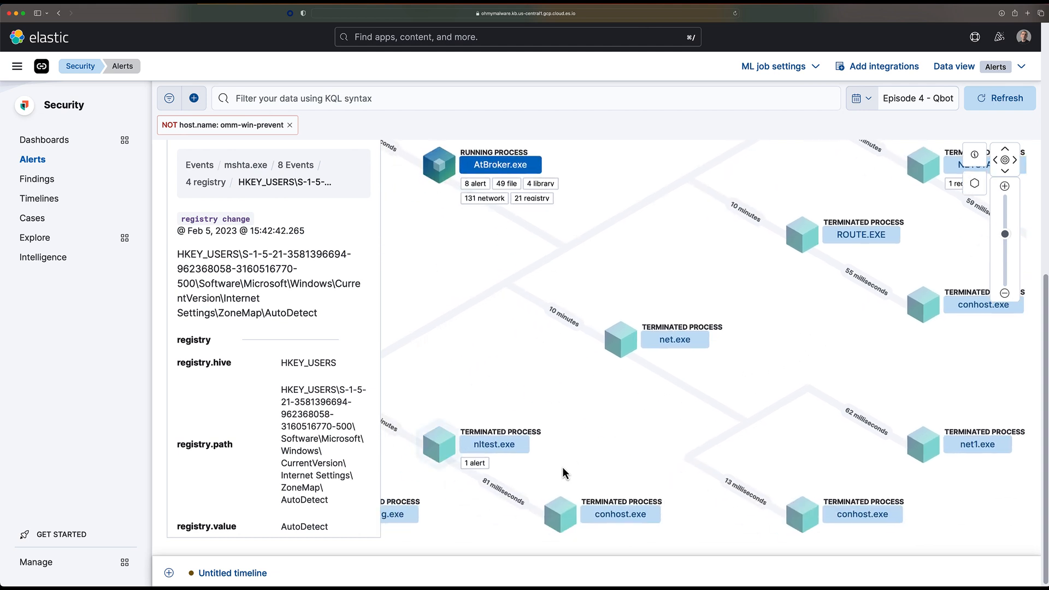
pyautogui.moveTo(564, 472); pyautogui.dragTo(628, 426)
pyautogui.hscroll(-10, 628, 426)
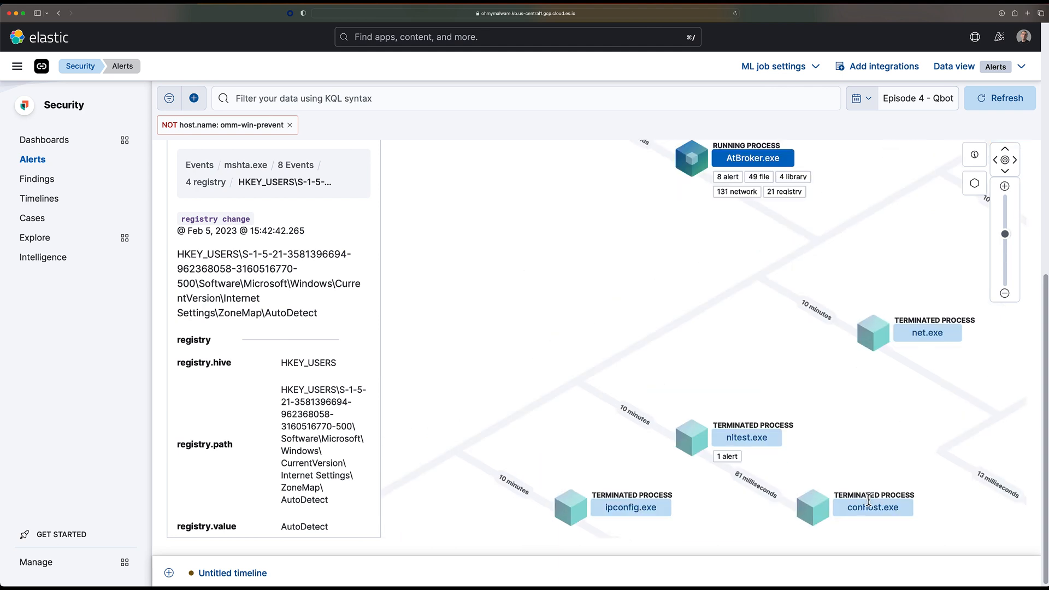
# Examine the curl.exe branch of the process tree, revisit the chain from ONENOTE.EXE to AtBroker.exe, and close the analyzer
pyautogui.scroll(-10, 749, 367)
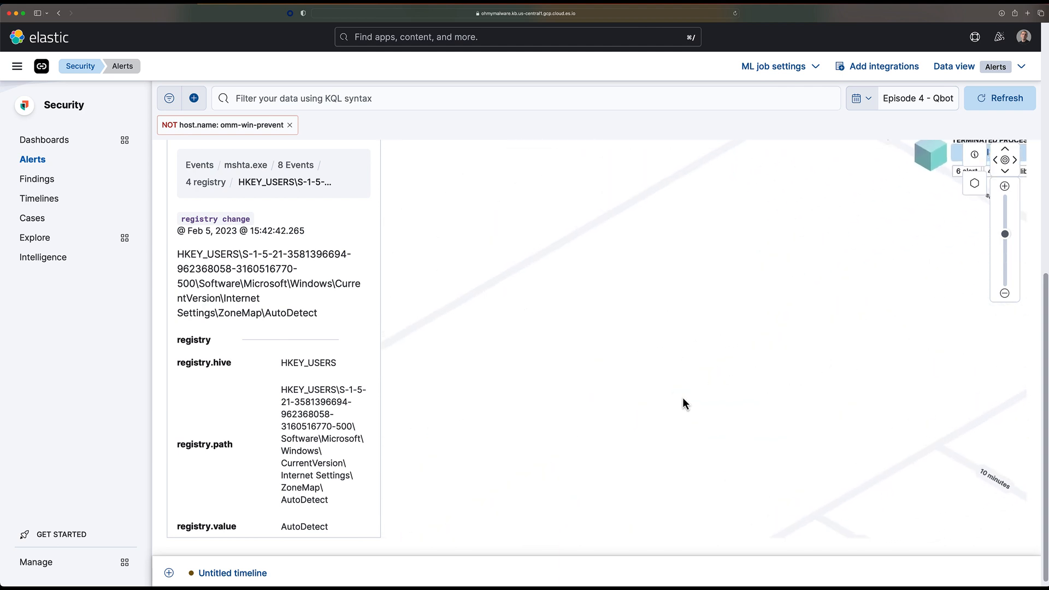
pyautogui.scroll(-5, 740, 363)
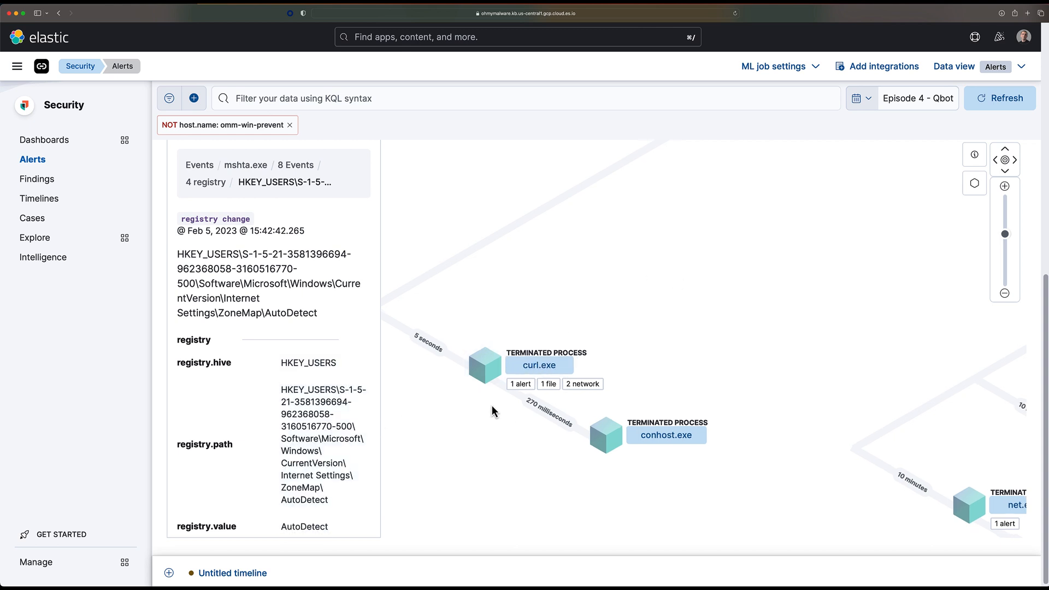
pyautogui.hscroll(5, 533, 464)
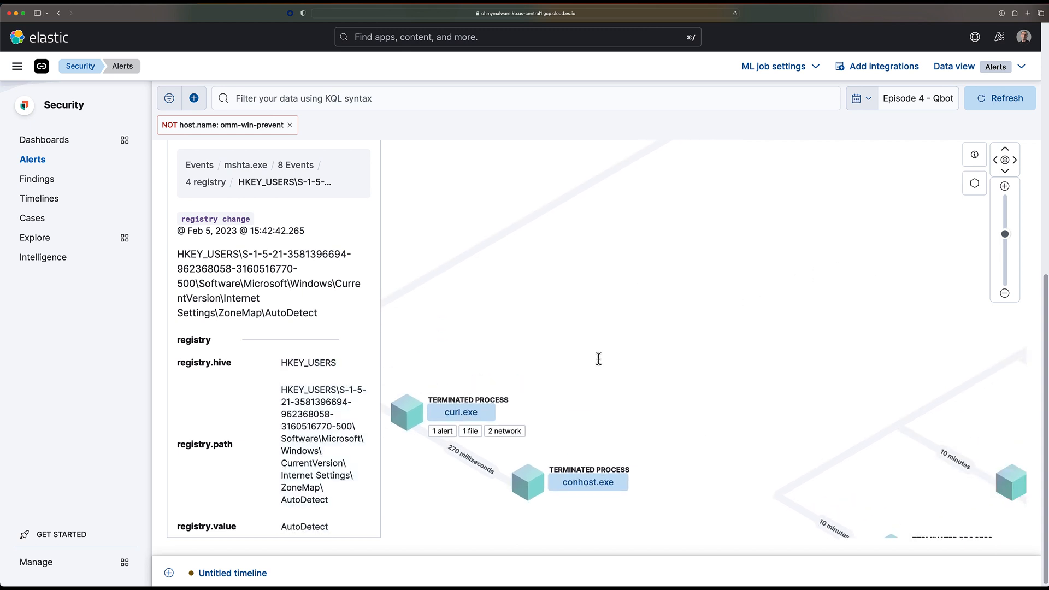
pyautogui.hscroll(10, 812, 276)
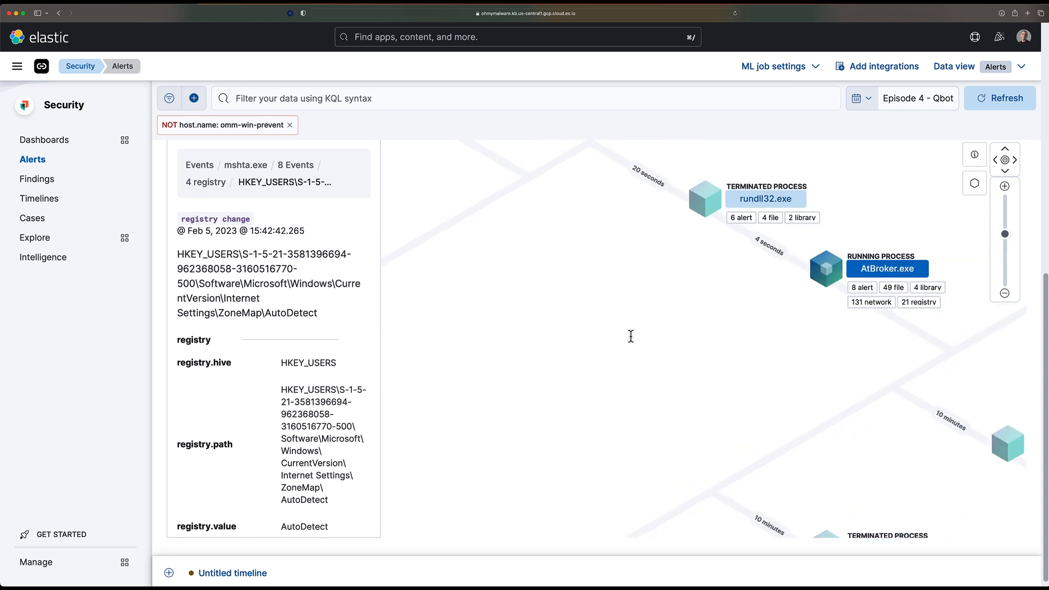
pyautogui.scroll(5, 631, 366)
pyautogui.hscroll(-5, 667, 421)
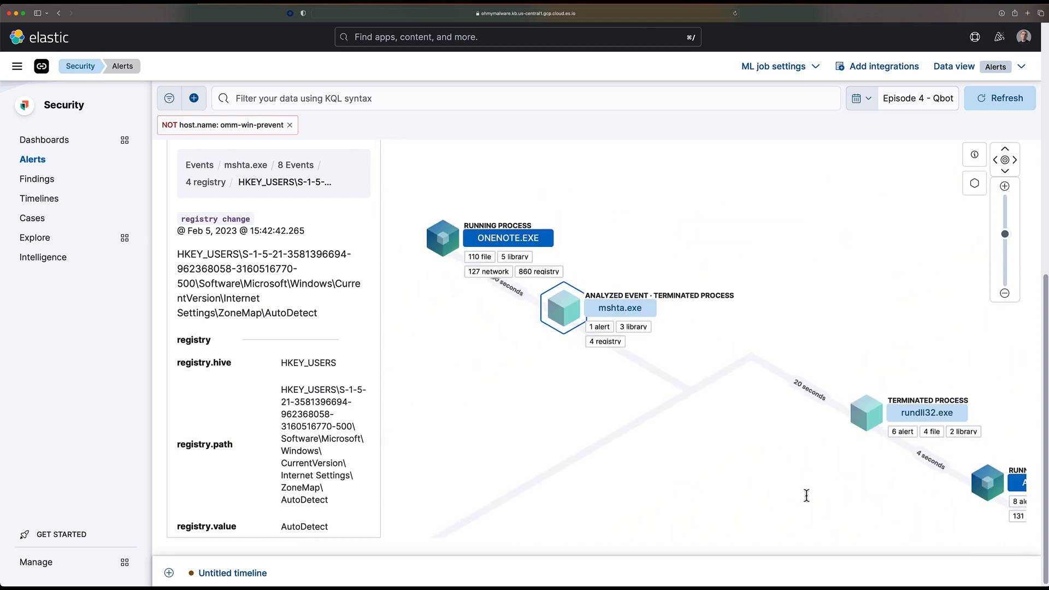
pyautogui.scroll(-5, 737, 411)
pyautogui.hscroll(4, 738, 412)
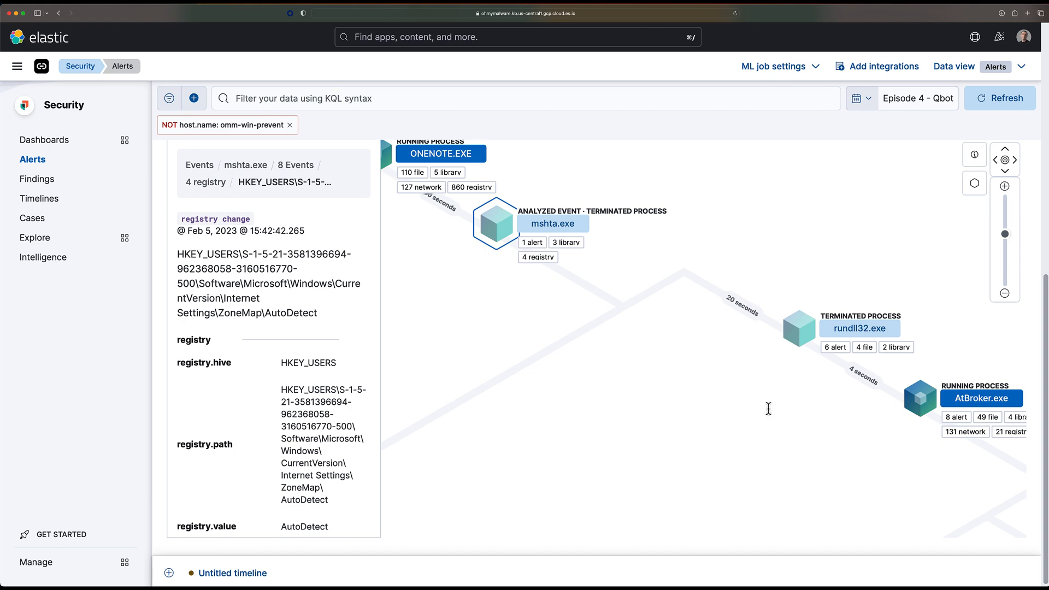
pyautogui.scroll(3, 363, 197)
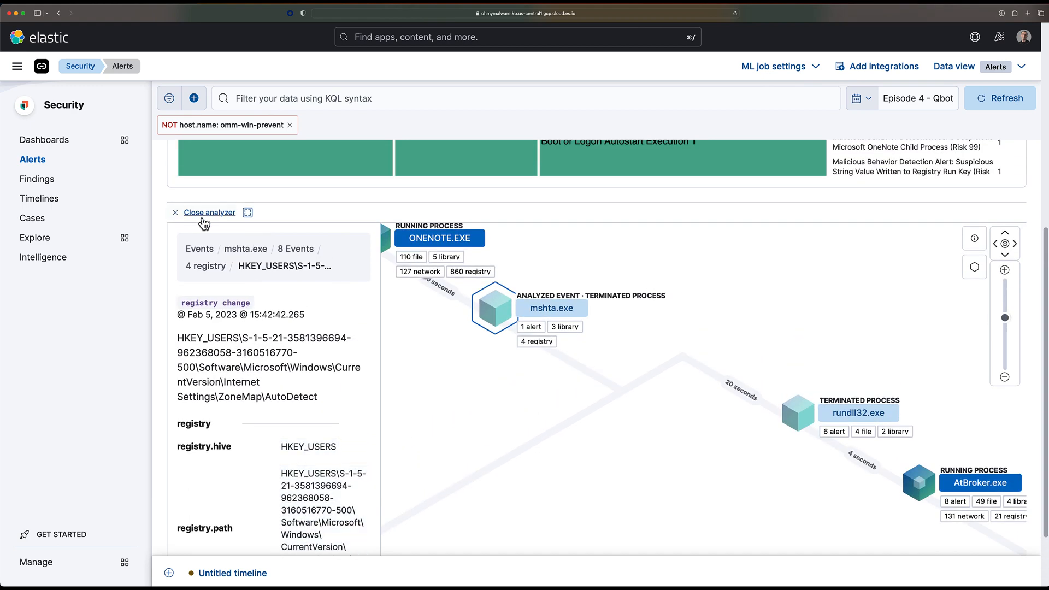
pyautogui.press('Escape')
# Open the Ingress Tool Transfer via CURL alert and review its reason, highlighted fields and insights
pyautogui.scroll(-3, 704, 470)
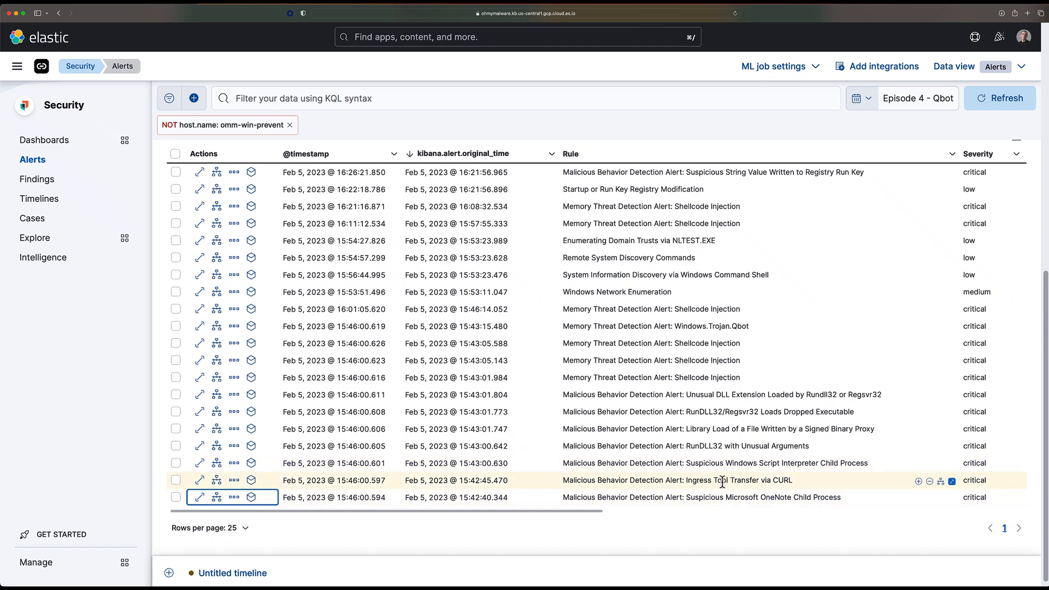
pyautogui.click(199, 481)
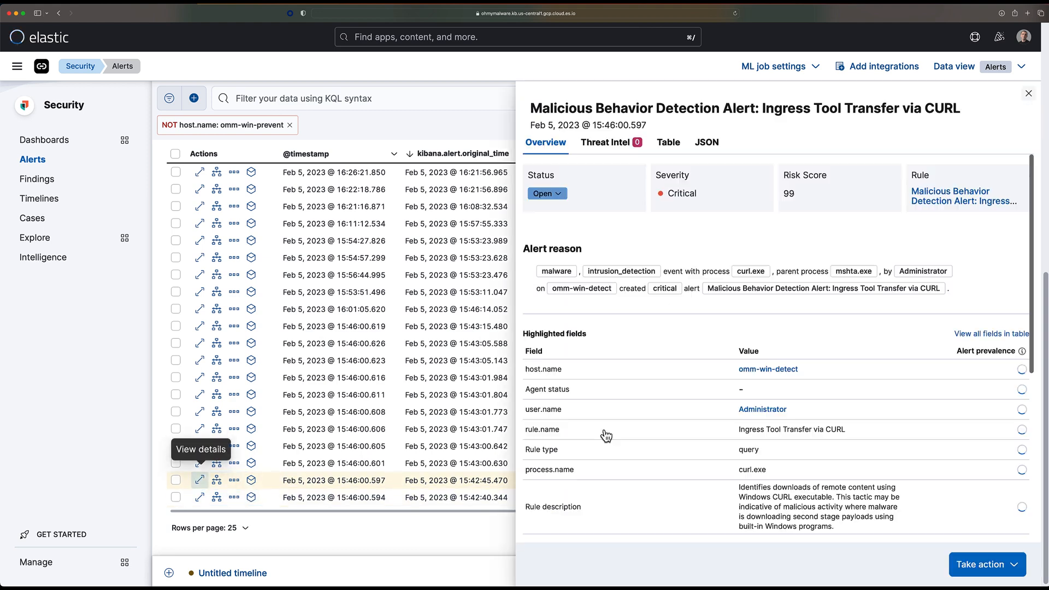
pyautogui.scroll(-2, 641, 490)
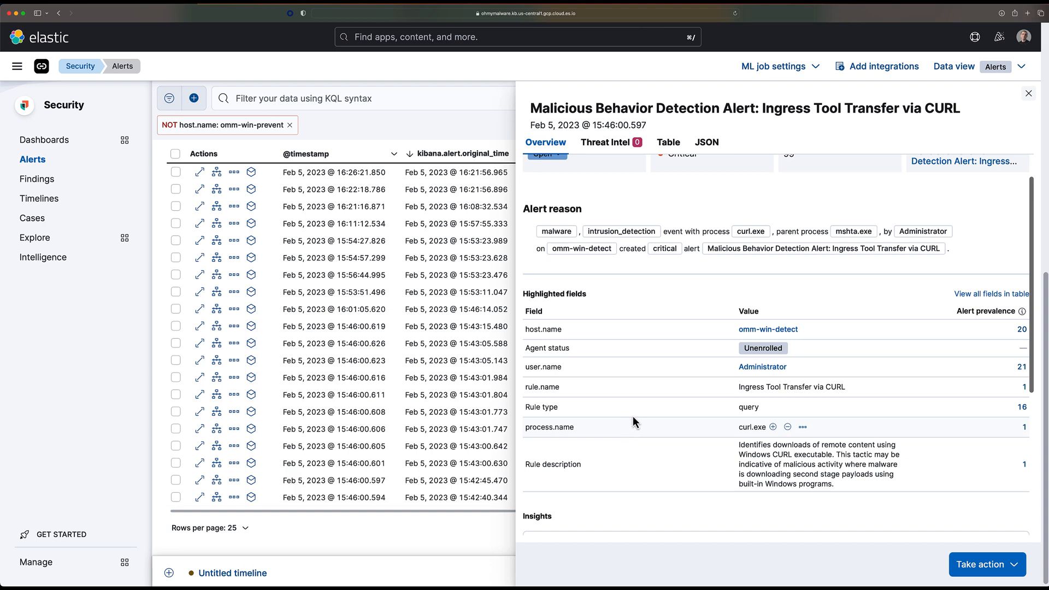
pyautogui.scroll(-4, 633, 415)
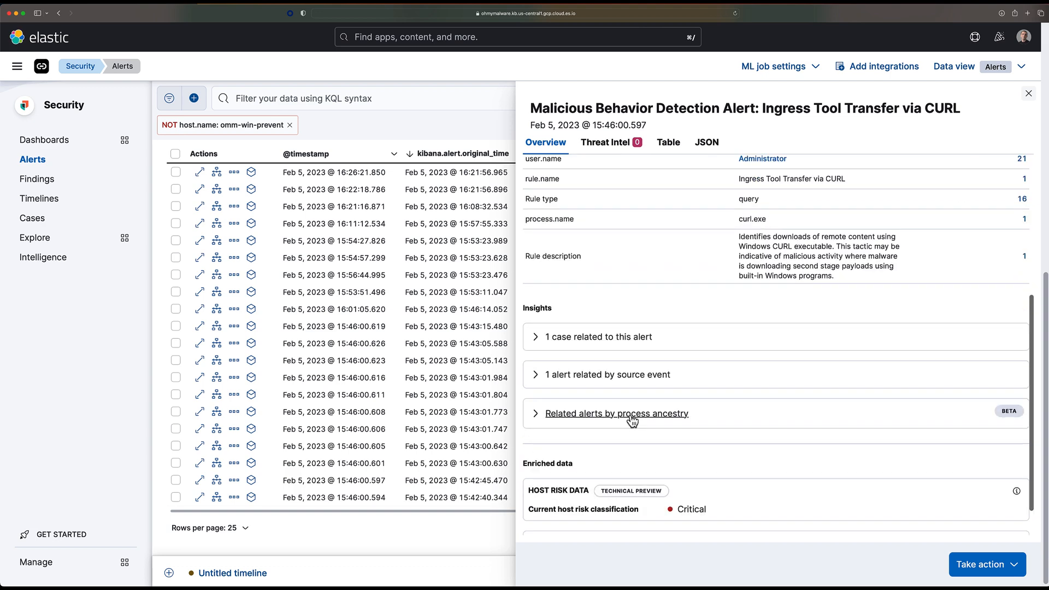
# Filter the CURL alert's fields by "process.a", highlight the 121.png output file and download URL in process.args, and close the alert details
pyautogui.click(667, 142)
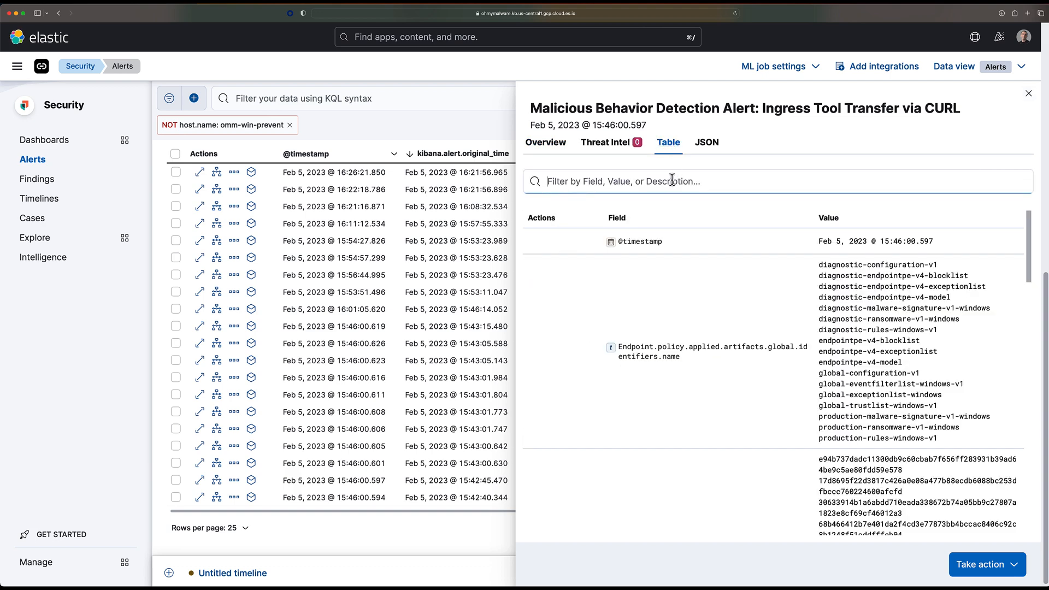
pyautogui.write('process.a')
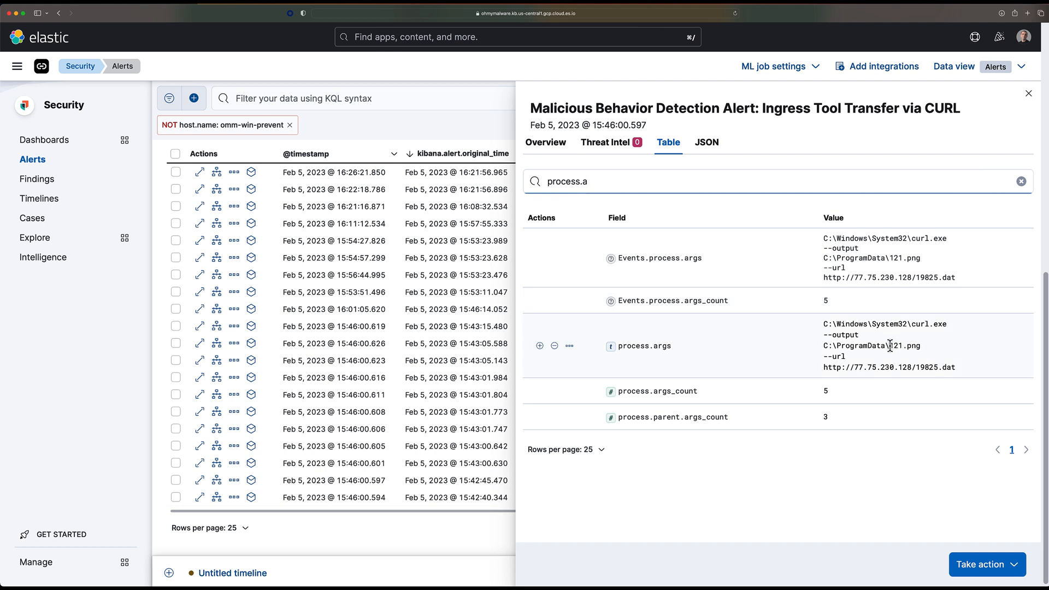
pyautogui.moveTo(889, 345); pyautogui.dragTo(922, 348)
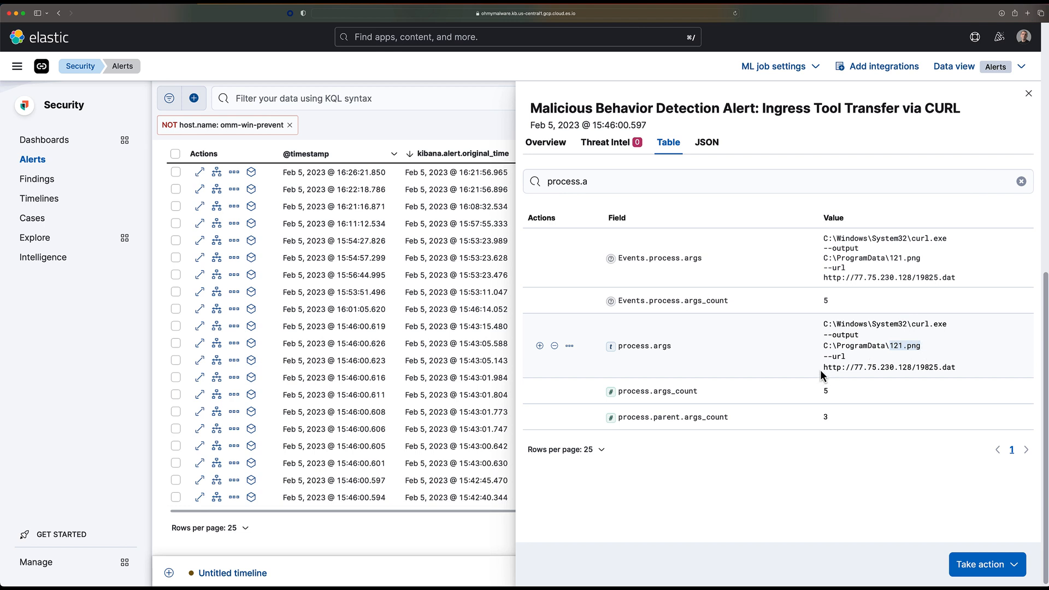
pyautogui.moveTo(821, 370); pyautogui.dragTo(962, 372)
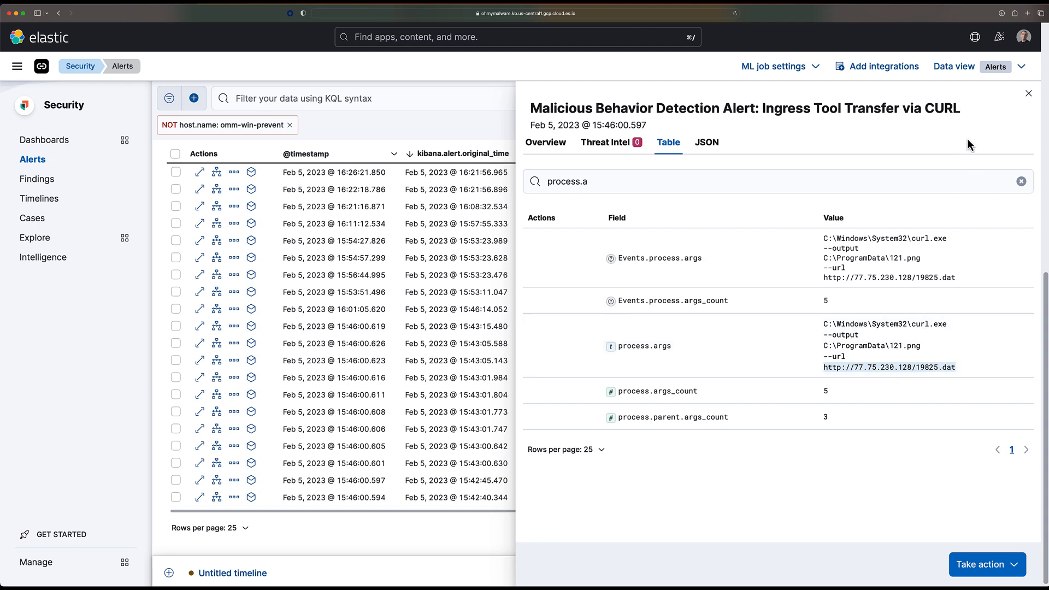
pyautogui.press('Escape')
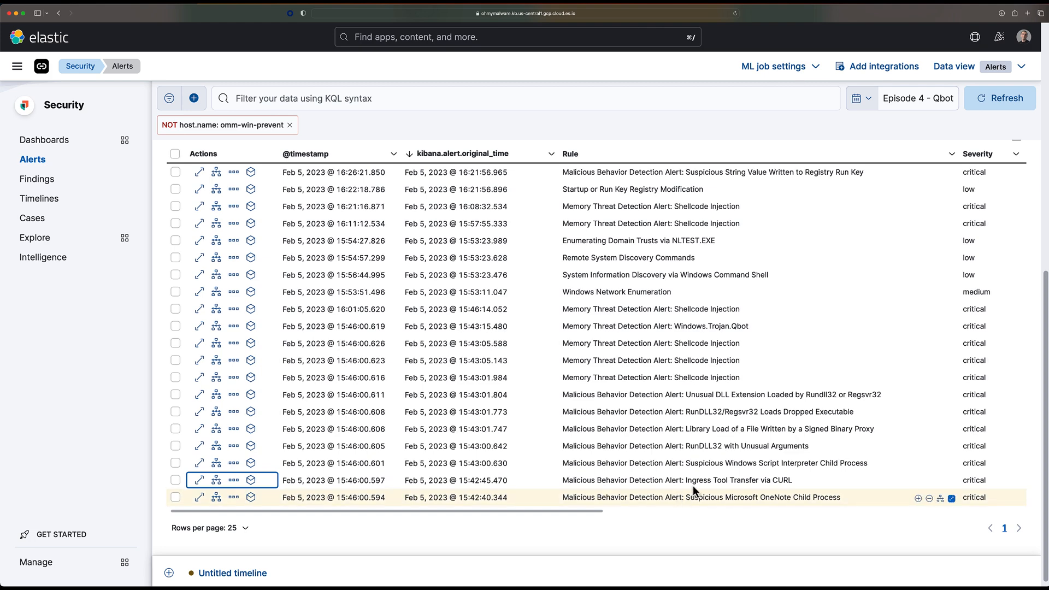
# Open the Suspicious Windows Script Interpreter Child Process alert and review its reason, highlighted fields and rule description
pyautogui.hscroll(2, 700, 470)
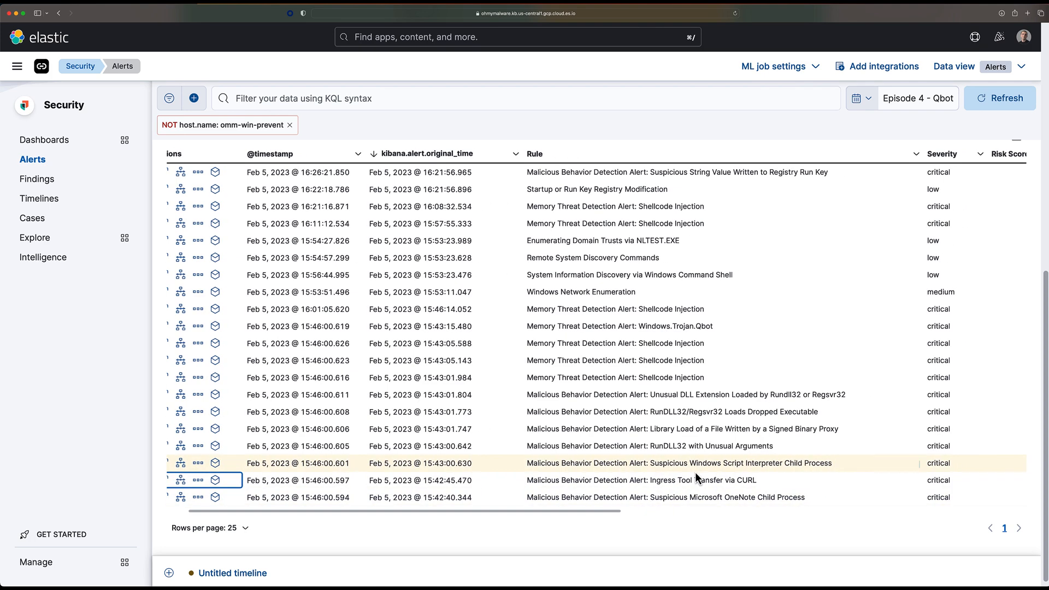
pyautogui.hscroll(-2, 696, 470)
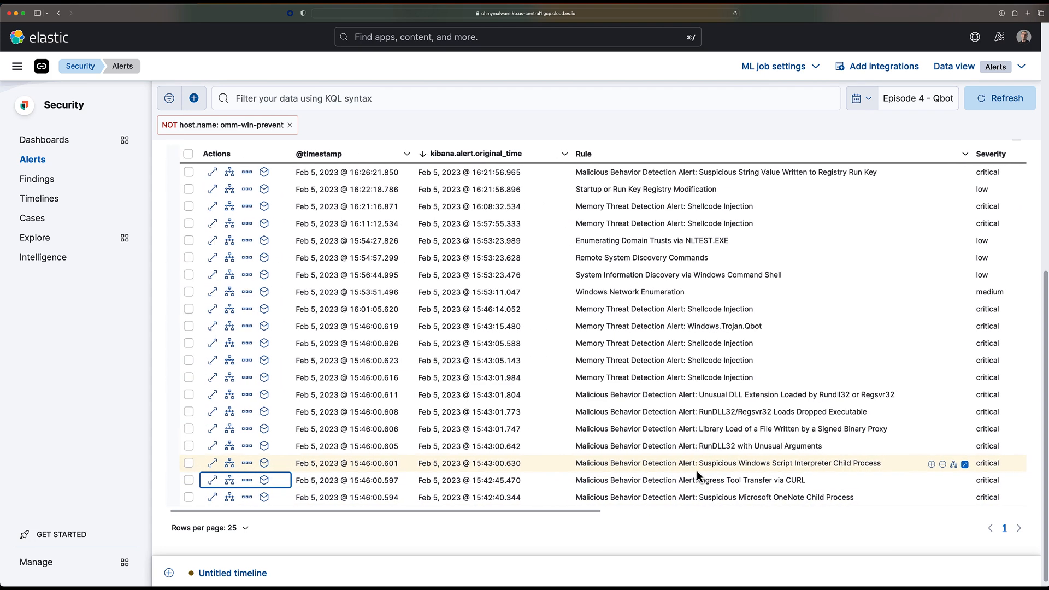
pyautogui.click(200, 464)
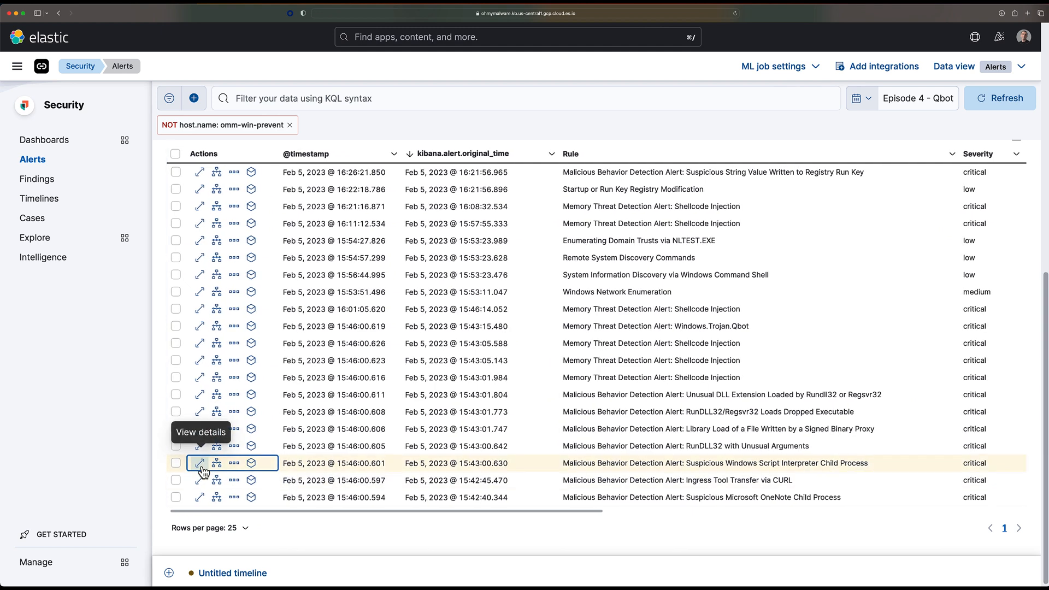
pyautogui.click(201, 466)
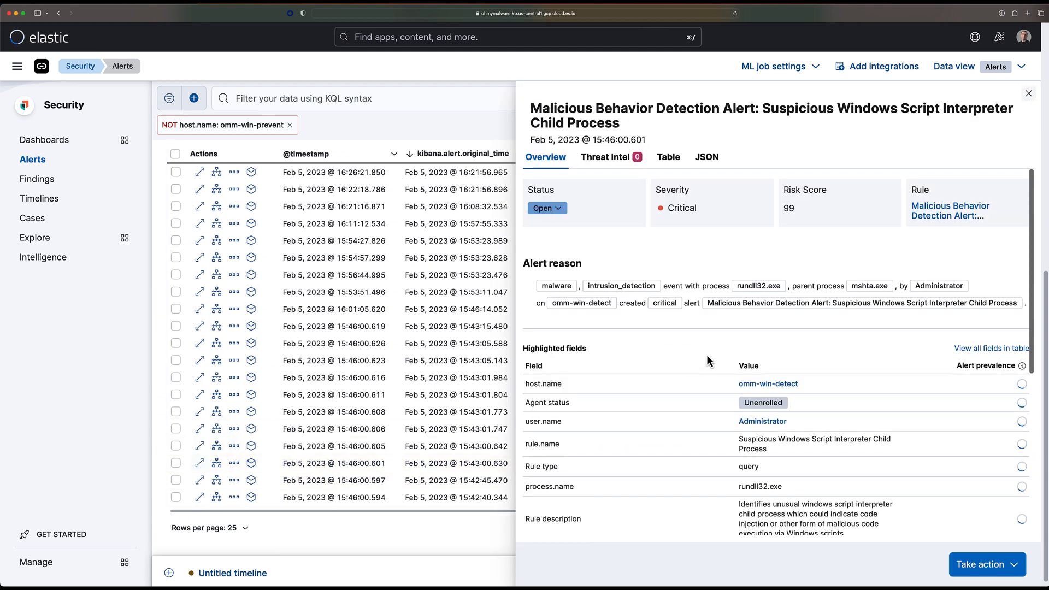
pyautogui.scroll(-1, 717, 380)
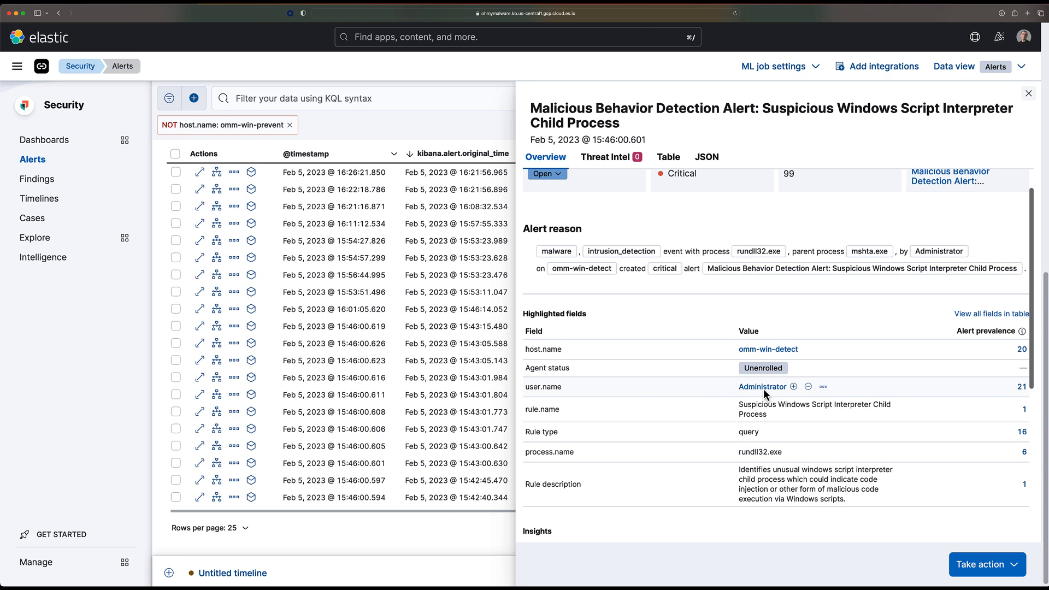
pyautogui.scroll(-4, 726, 463)
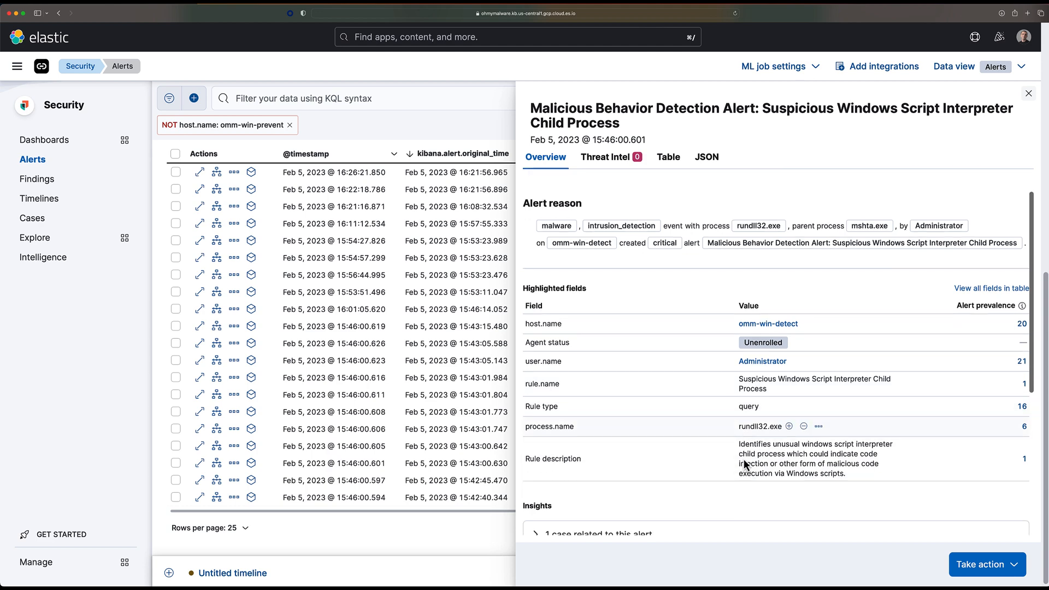
pyautogui.scroll(5, 748, 422)
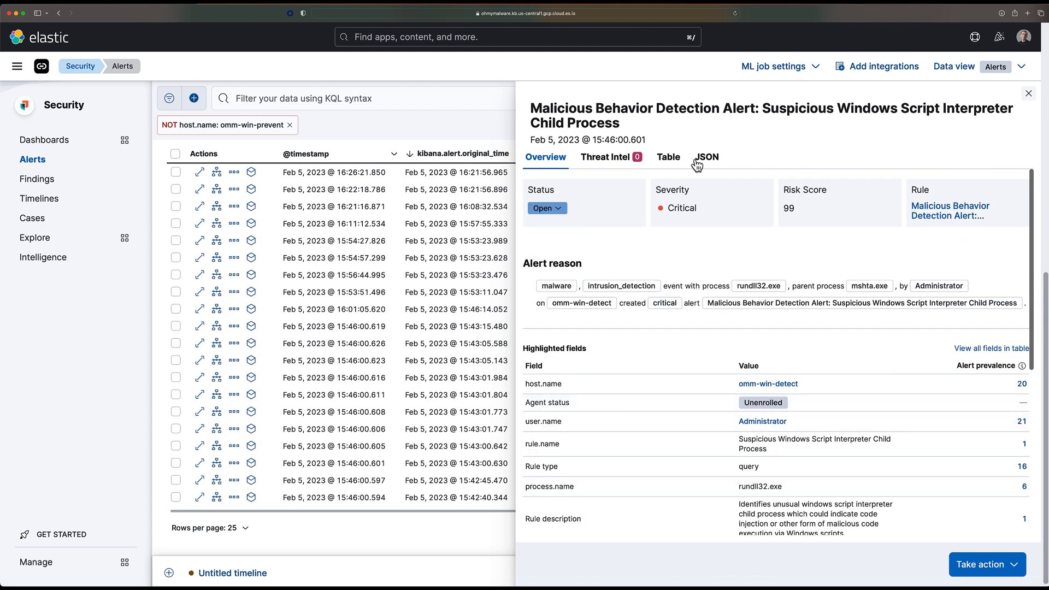
# Filter the script interpreter alert's fields by "process", examine the rundll32.exe arguments and code signature, and close the alert details
pyautogui.click(668, 157)
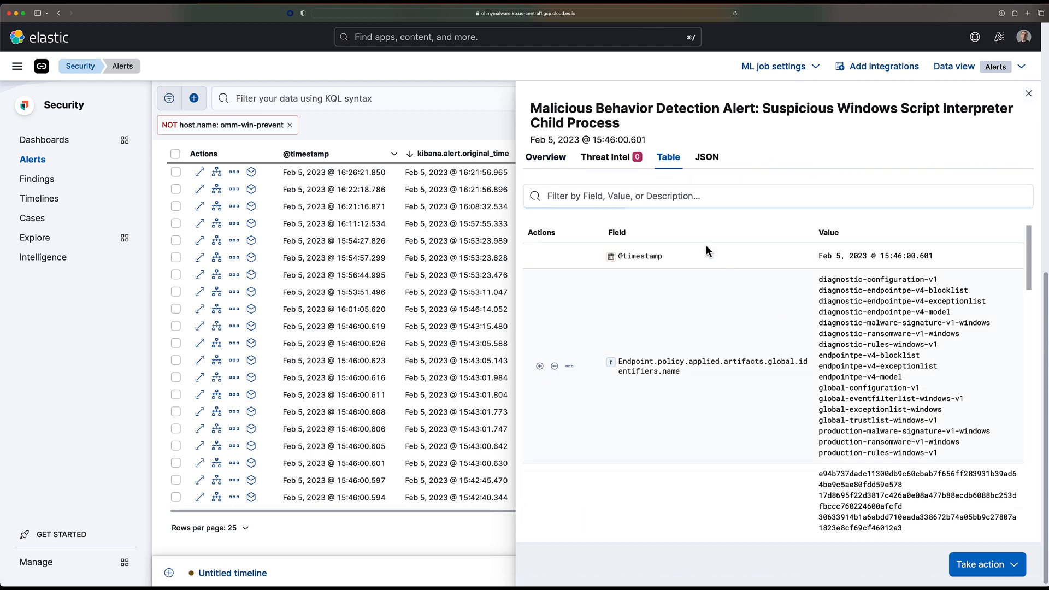
pyautogui.scroll(-3, 706, 245)
pyautogui.click(664, 196)
pyautogui.write('process')
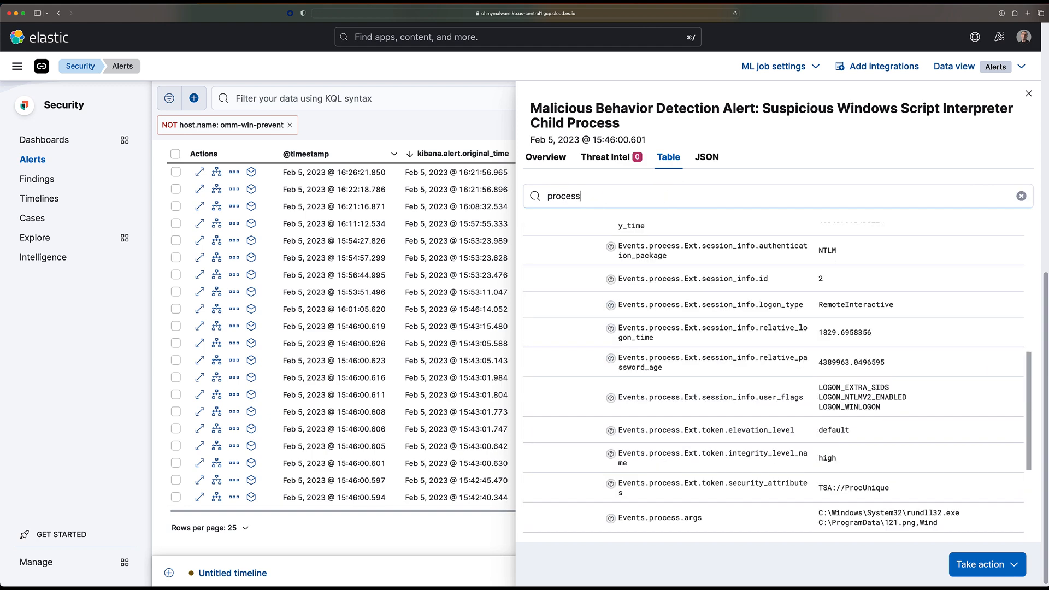
pyautogui.scroll(-3, 846, 351)
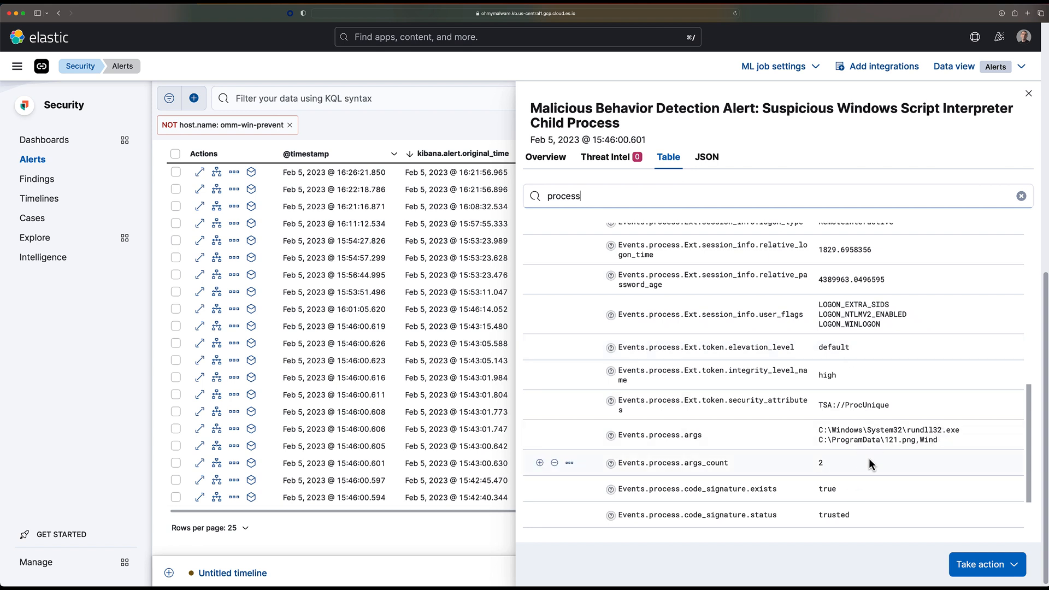
pyautogui.scroll(-1, 868, 458)
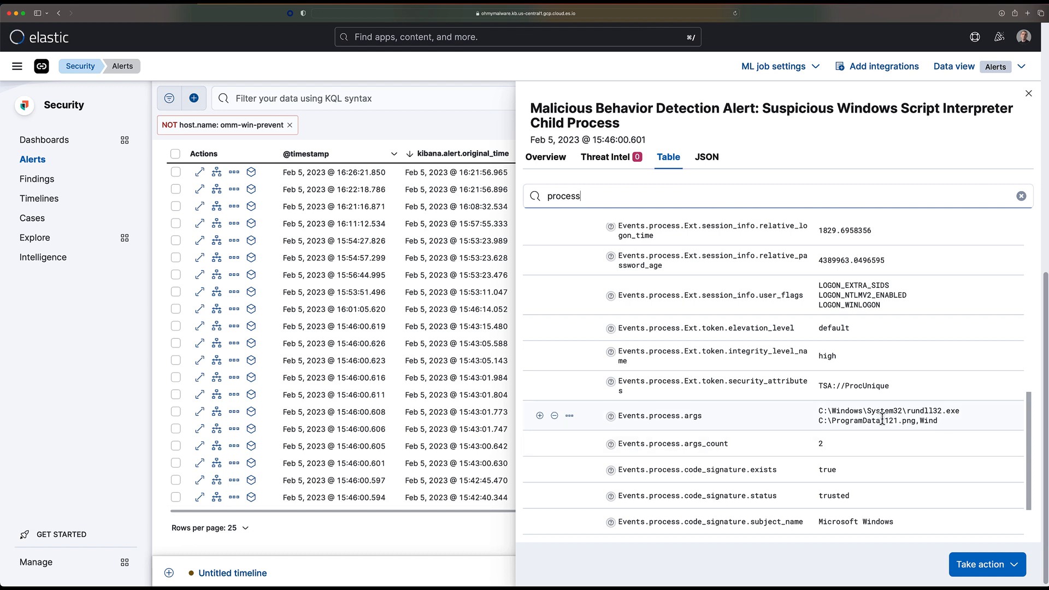
pyautogui.scroll(-2, 903, 430)
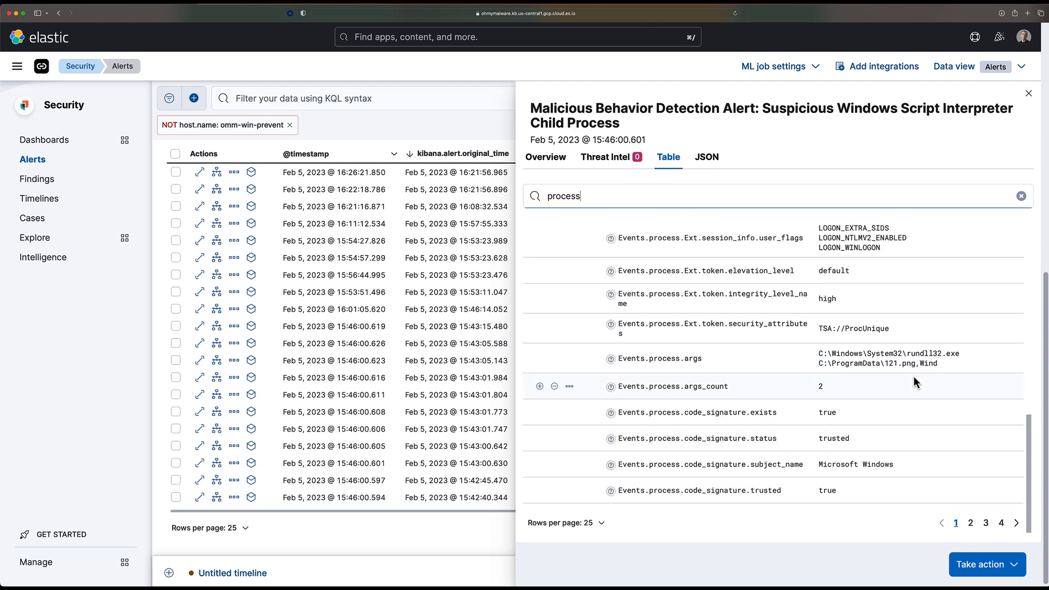
pyautogui.click(1030, 96)
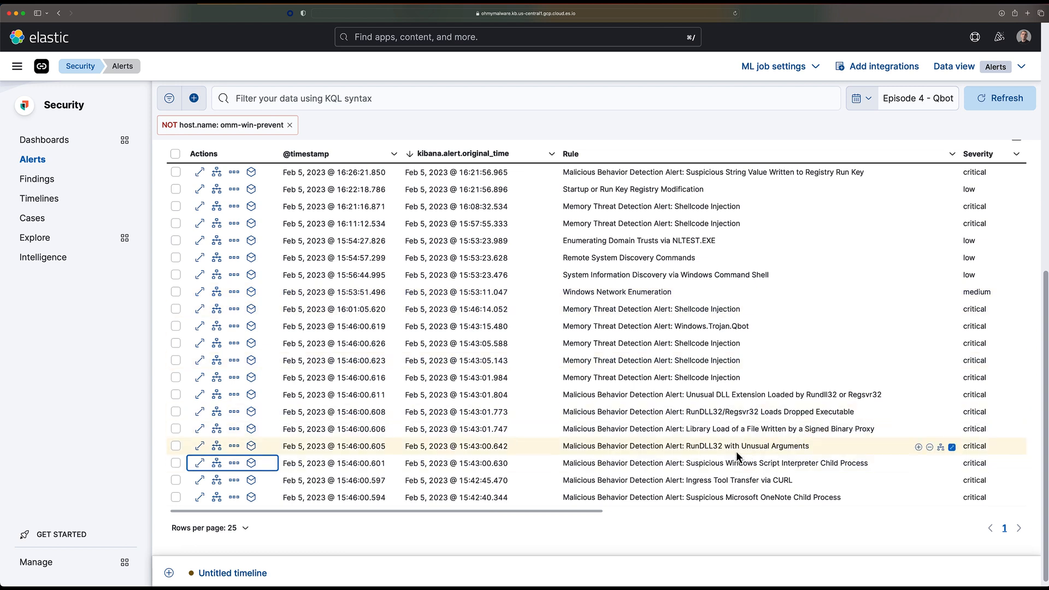
# Open the RunDLL32 with Unusual Arguments alert, filter its fields by "args", review the process and parent arguments, and close it
pyautogui.click(200, 447)
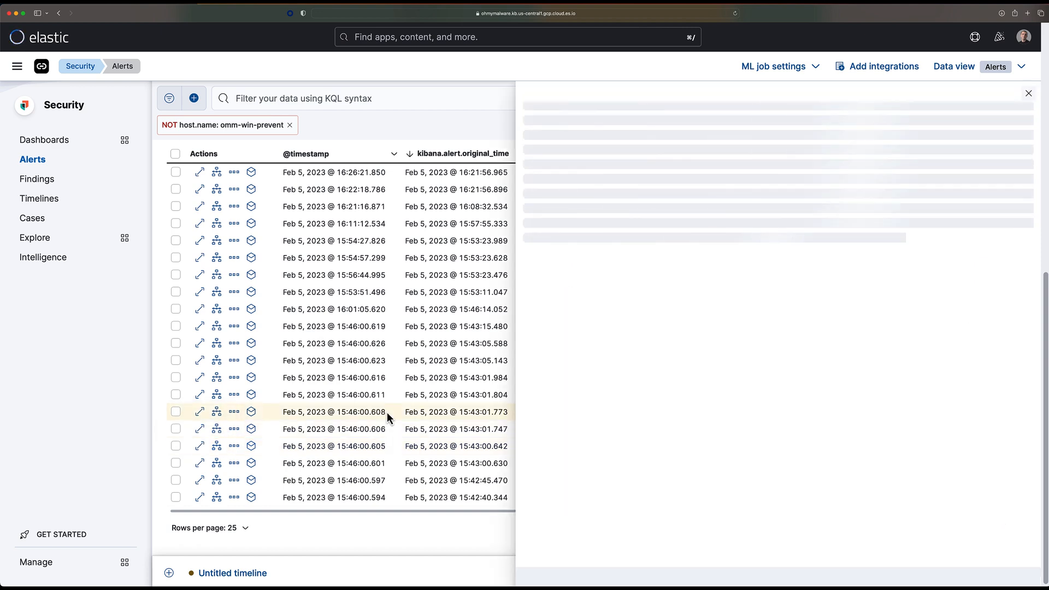
pyautogui.click(661, 142)
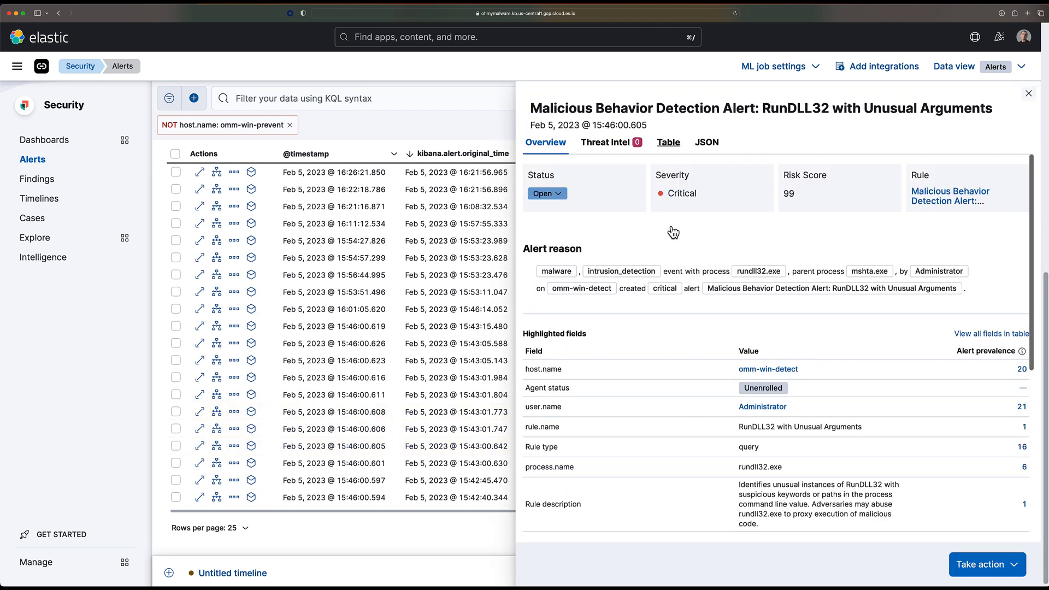
pyautogui.write('args')
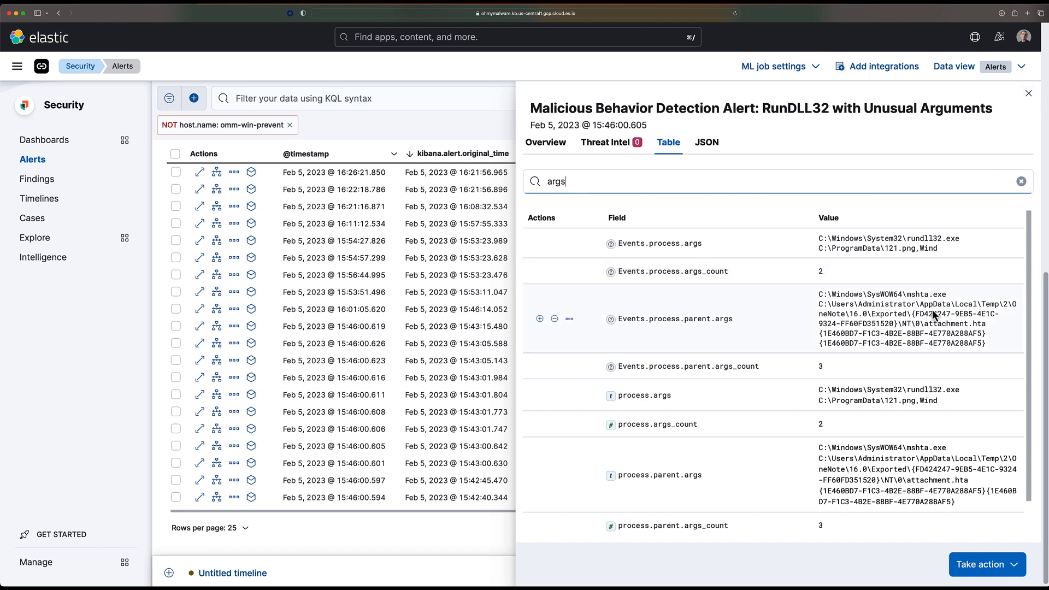
pyautogui.scroll(-2, 967, 276)
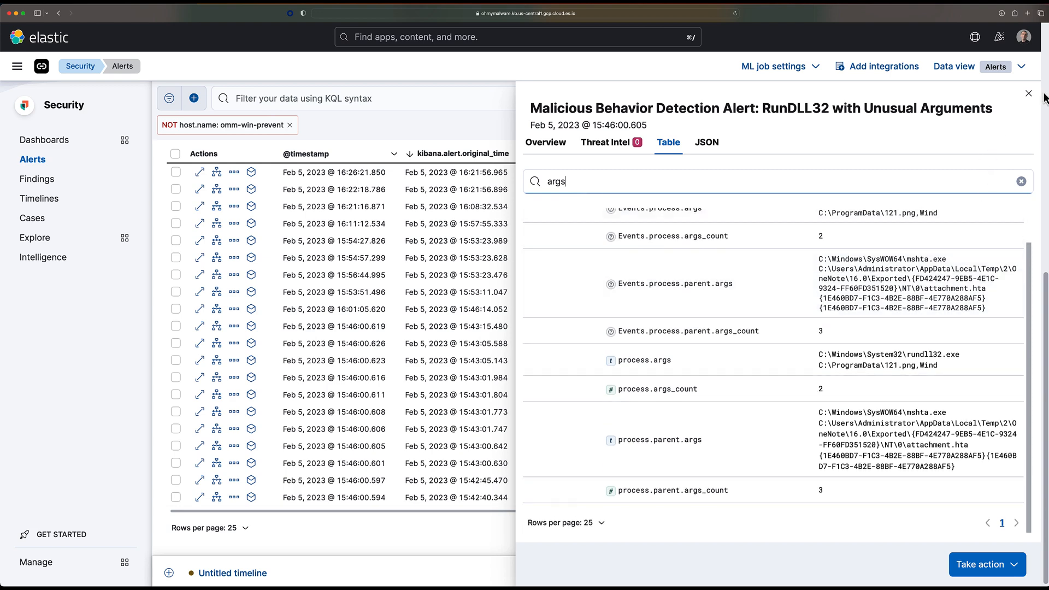
pyautogui.press('Escape')
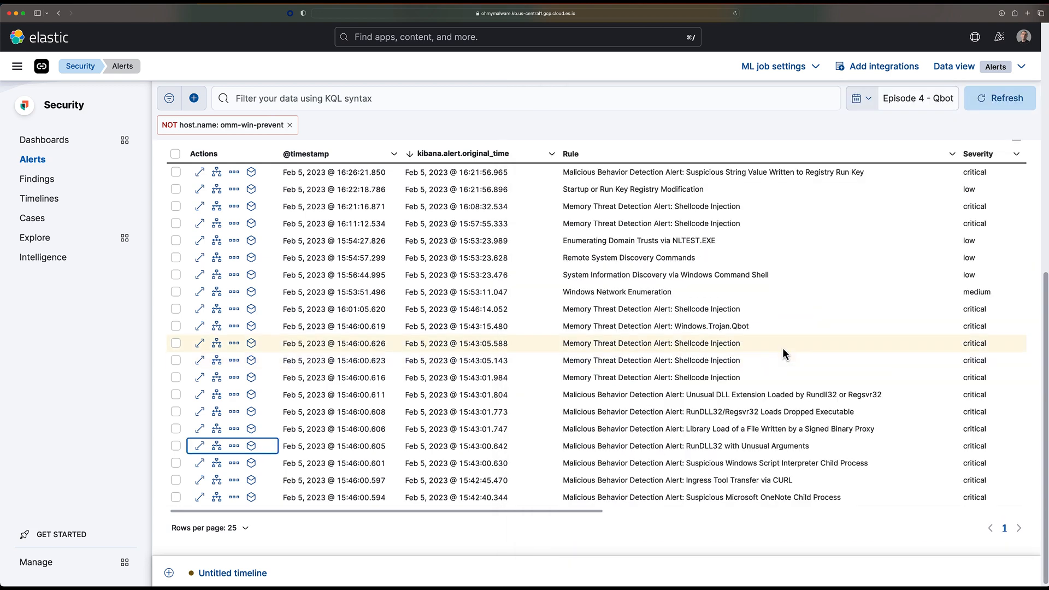
# Open the Library Load of a File Written by a Signed Binary Proxy alert and review its reason and rule description
pyautogui.click(199, 428)
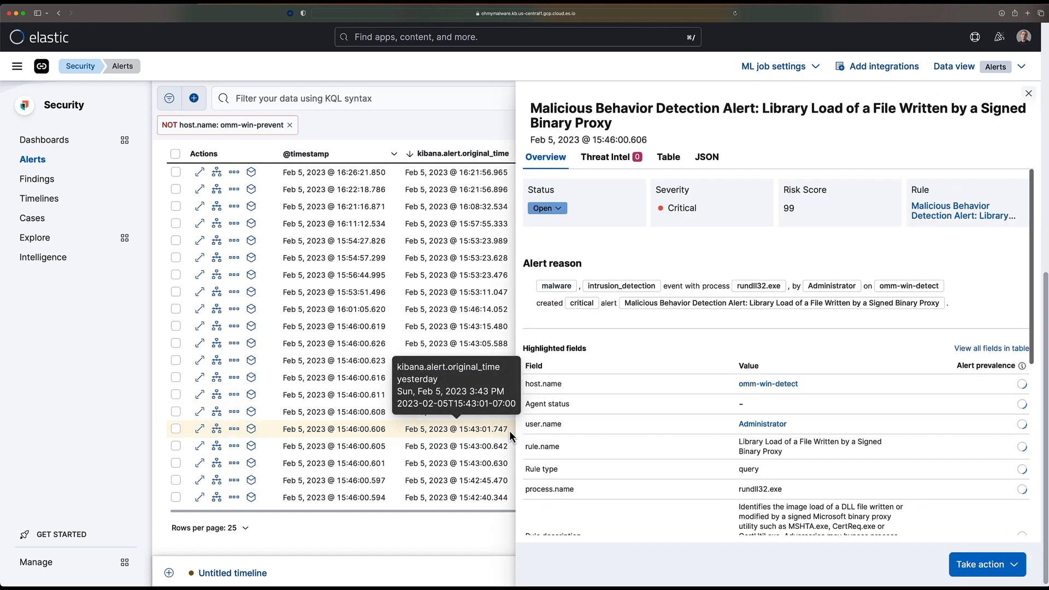
pyautogui.scroll(-1, 832, 498)
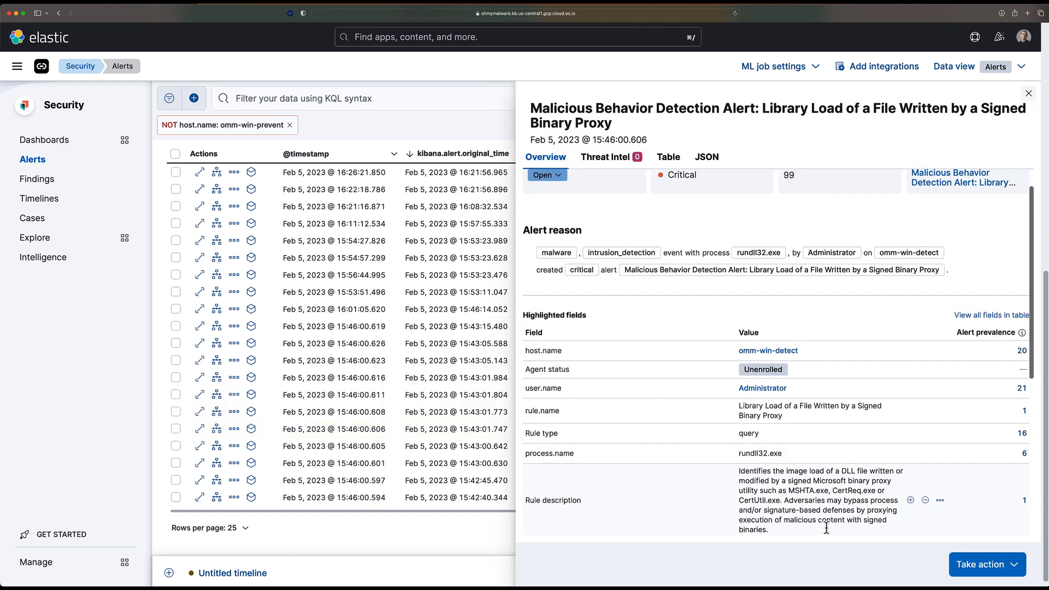
pyautogui.scroll(-1, 792, 509)
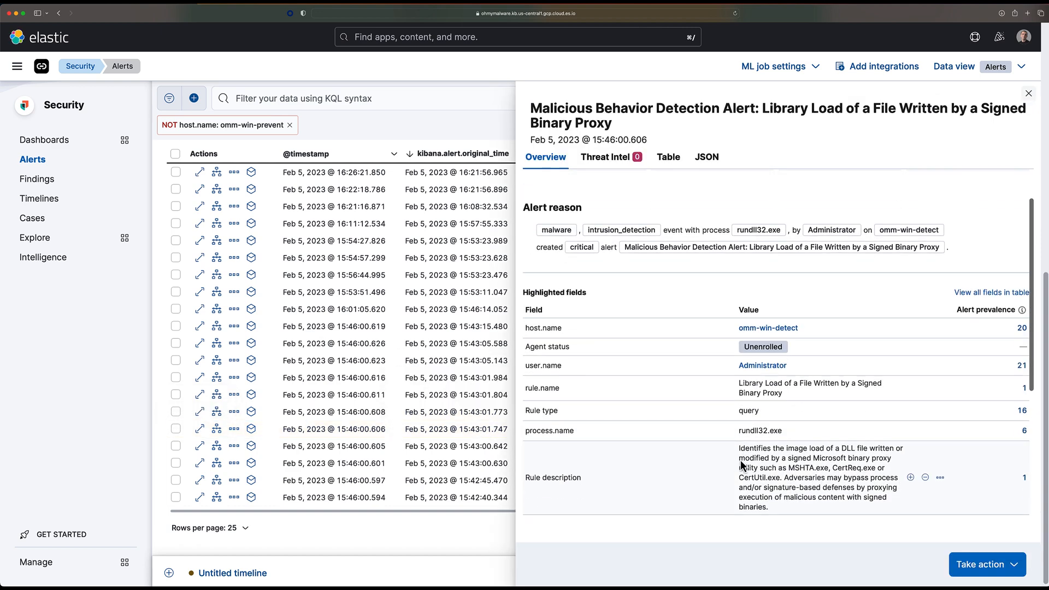
pyautogui.scroll(-1, 743, 448)
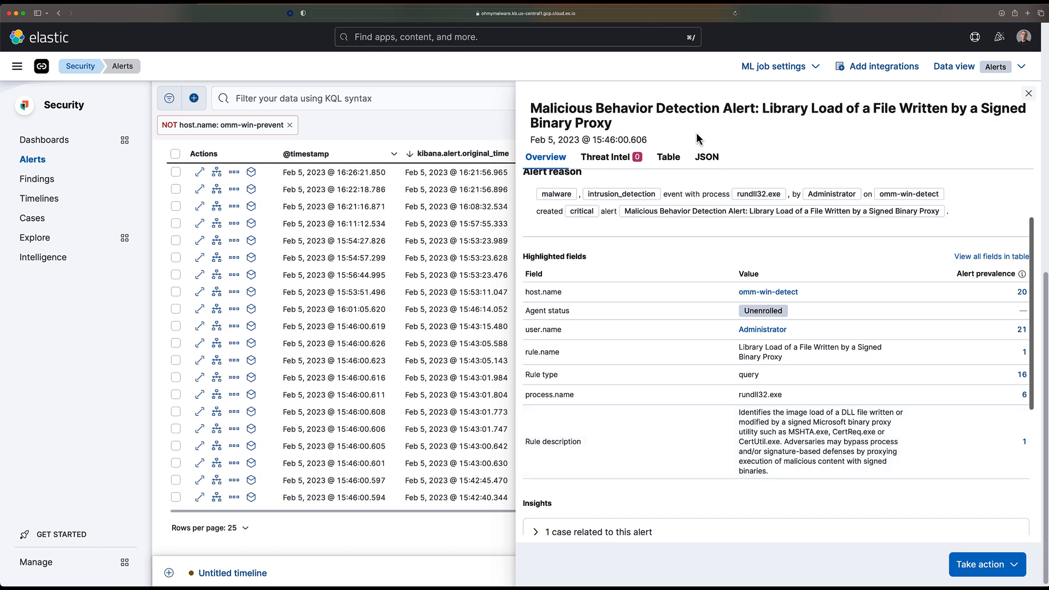
# Filter the library load alert's fields by "proc" and examine the event process names, executables, code signatures and process IDs
pyautogui.click(668, 158)
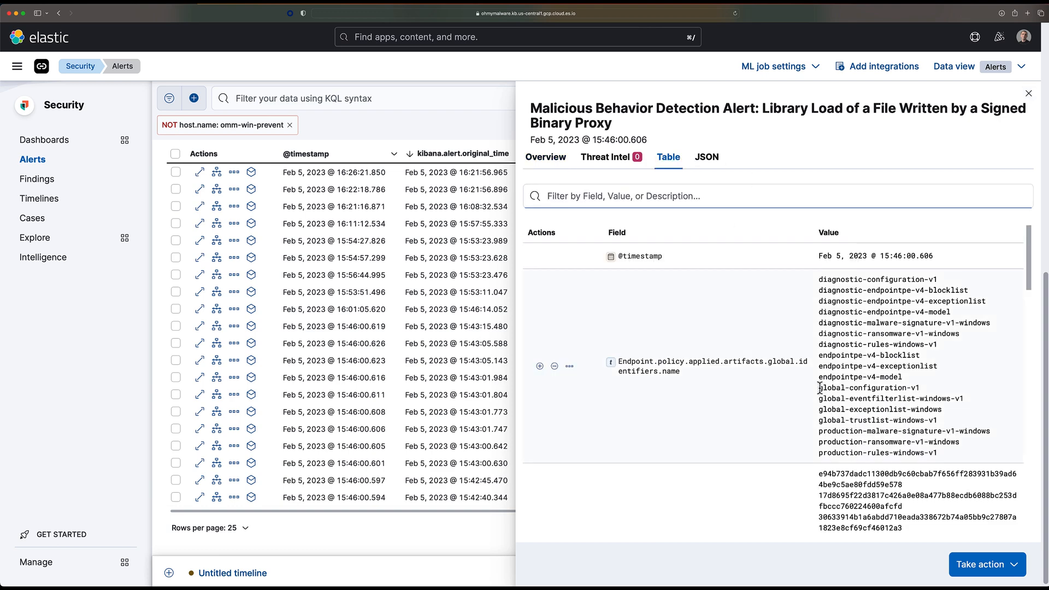
pyautogui.scroll(-6, 827, 425)
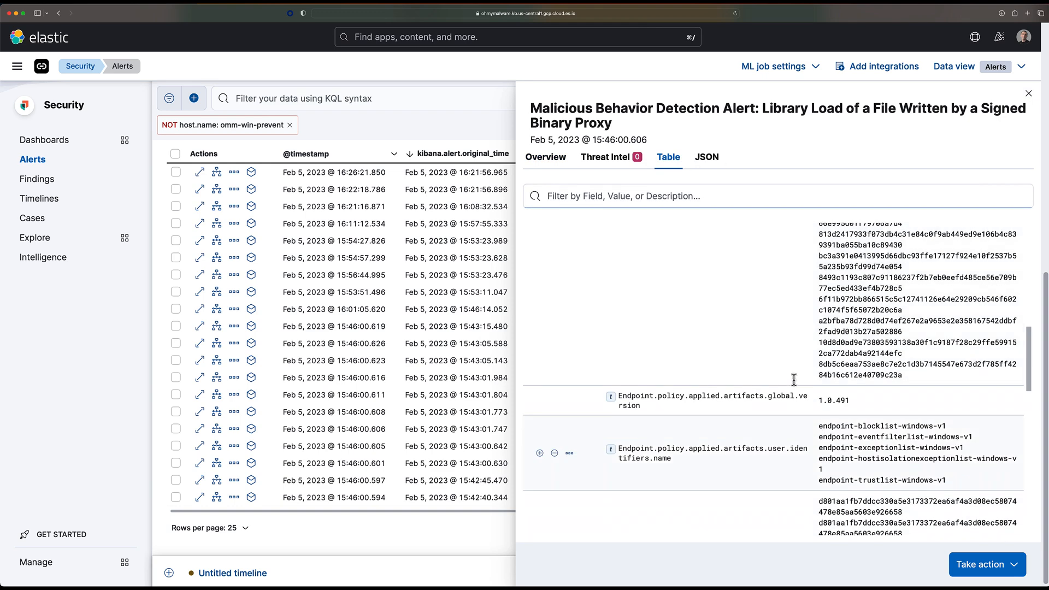
pyautogui.click(706, 195)
pyautogui.write('proc')
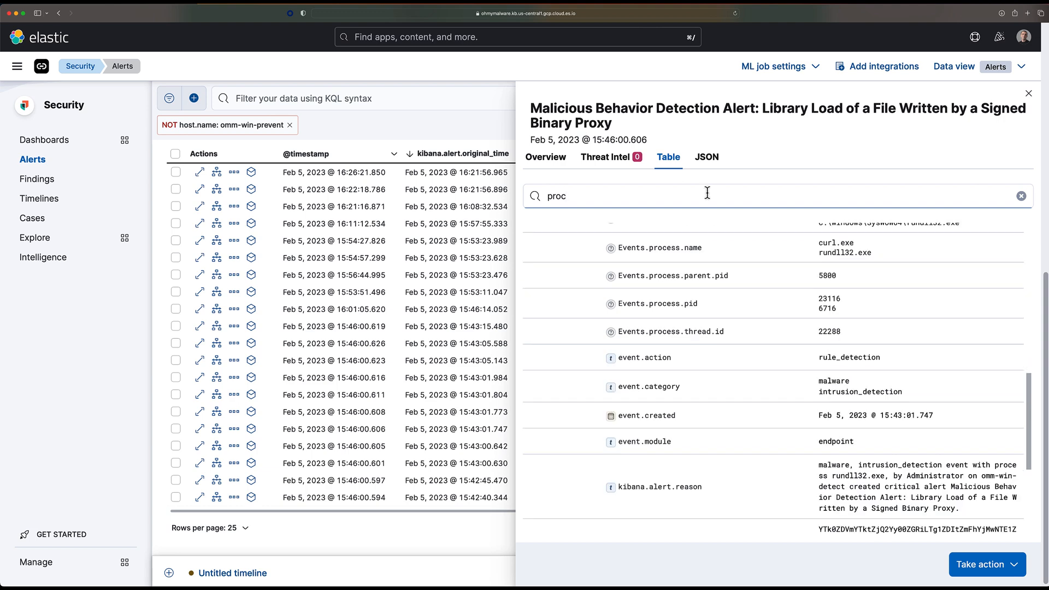
pyautogui.scroll(2, 815, 297)
pyautogui.scroll(2, 883, 359)
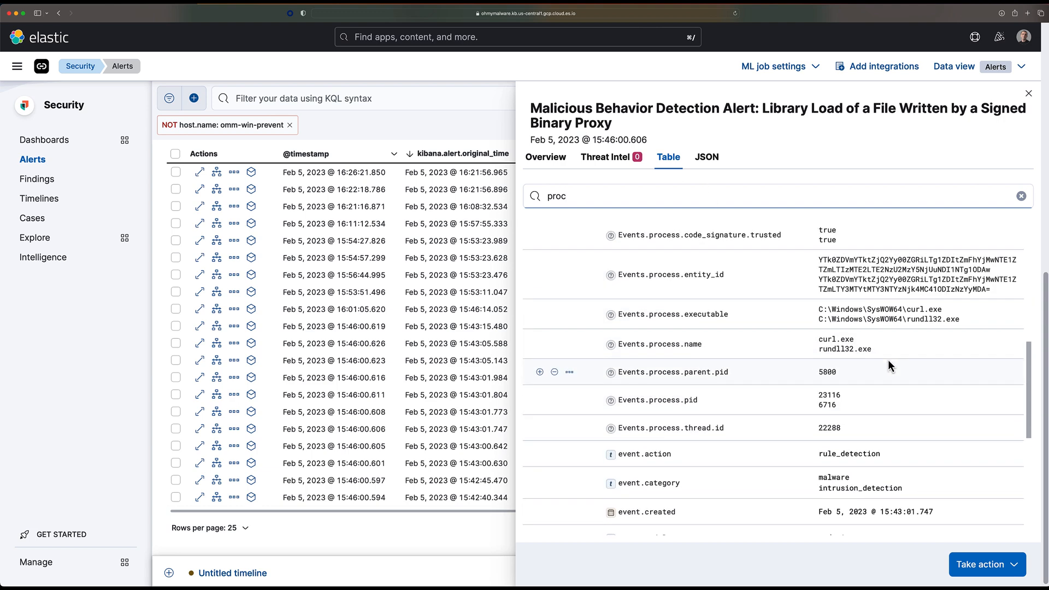
pyautogui.scroll(1, 903, 383)
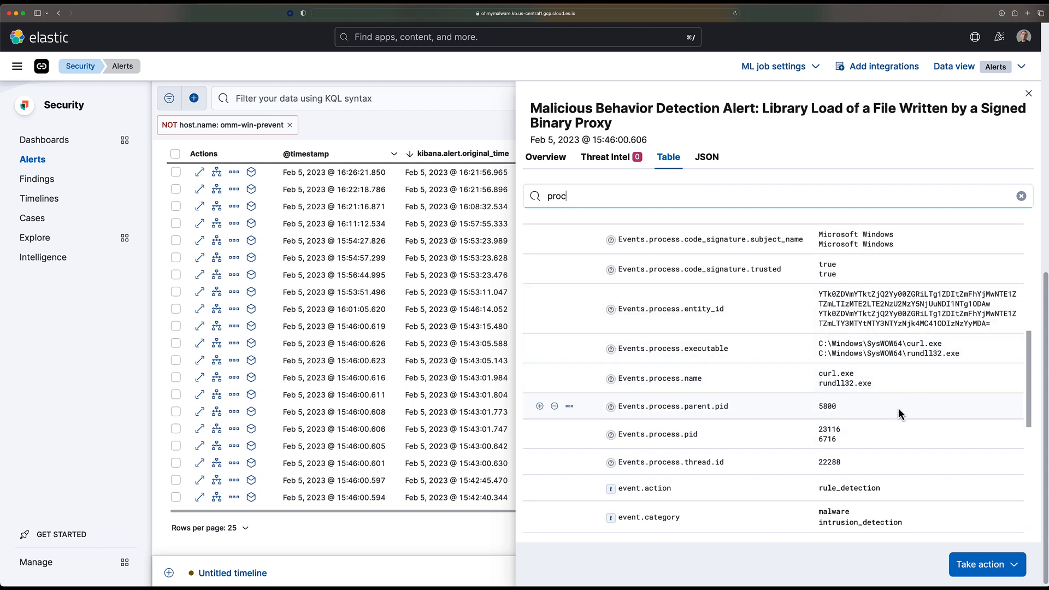
pyautogui.scroll(5, 861, 404)
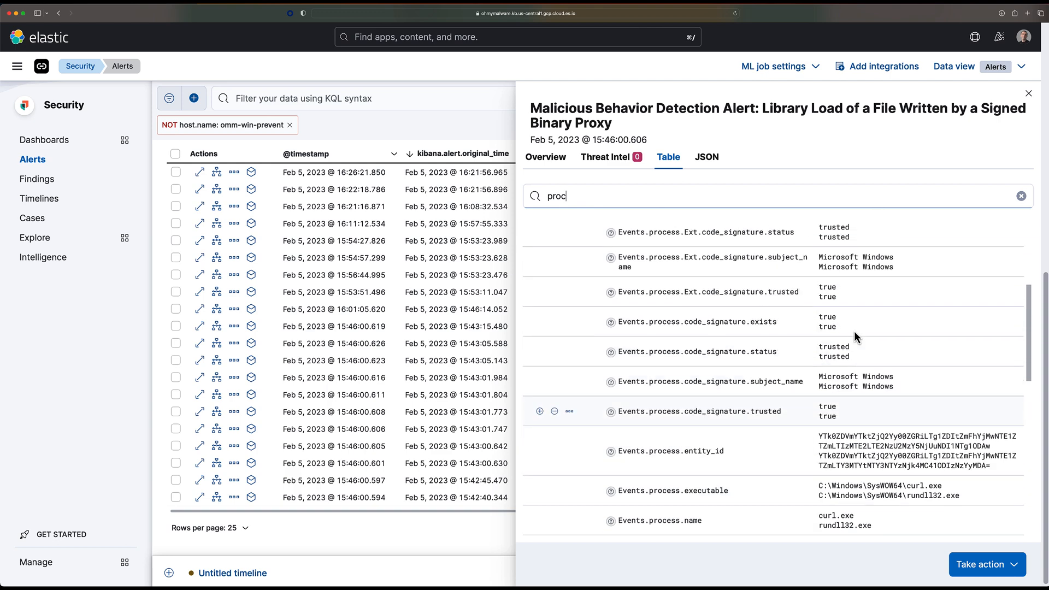
pyautogui.scroll(-5, 893, 361)
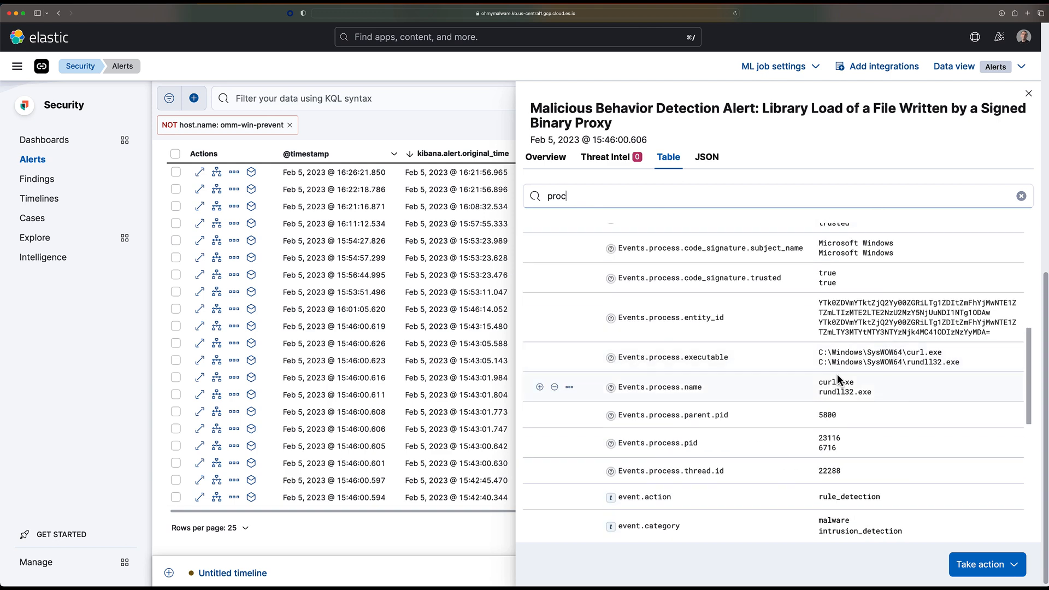
pyautogui.scroll(-6, 775, 398)
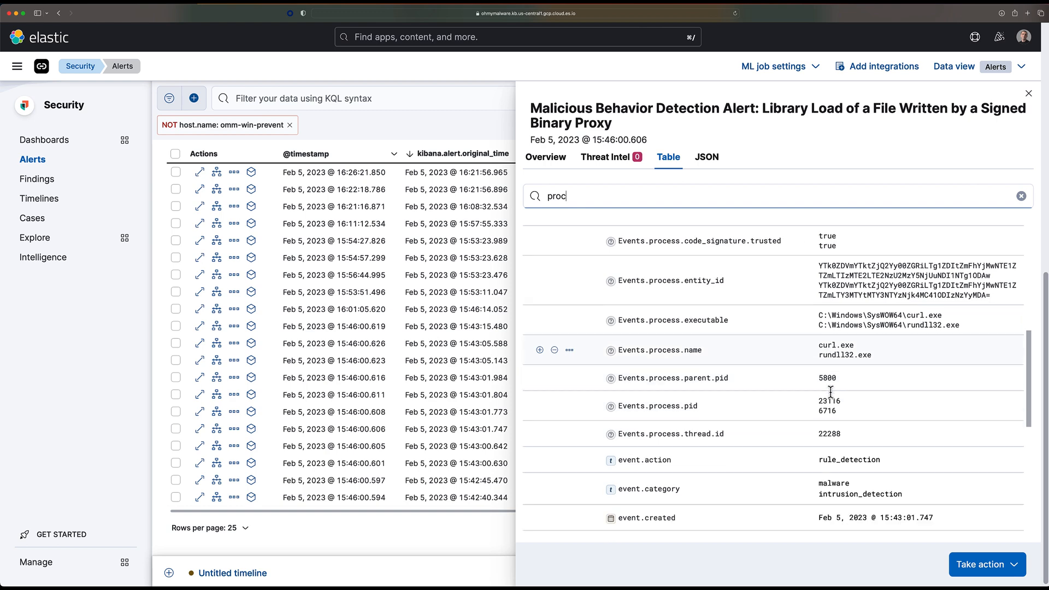
# Review the library load alert's remaining process fields, including the second results page, and close the alert details
pyautogui.scroll(-3, 829, 392)
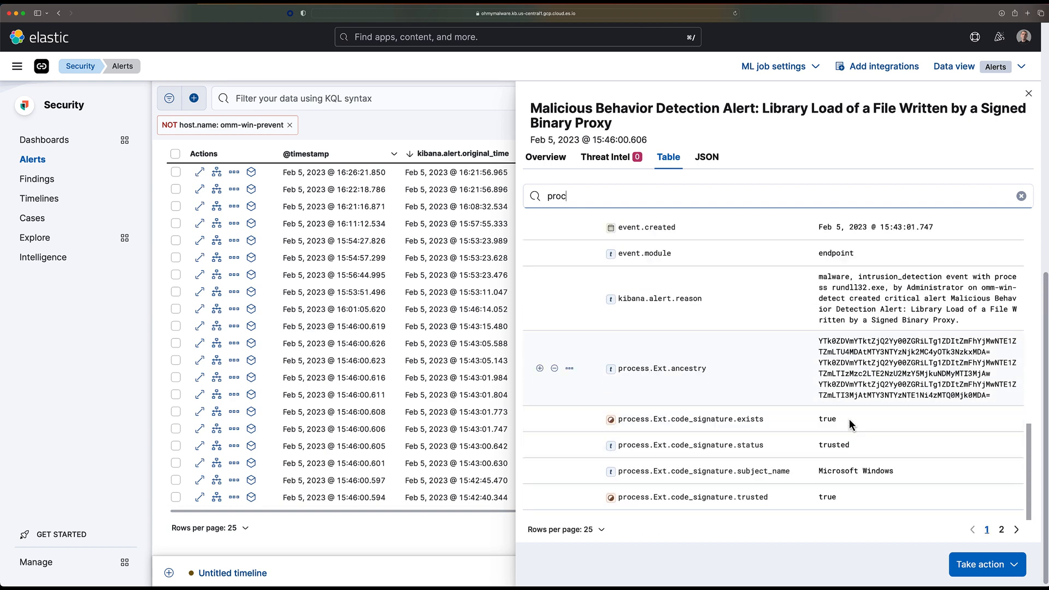
pyautogui.click(1004, 523)
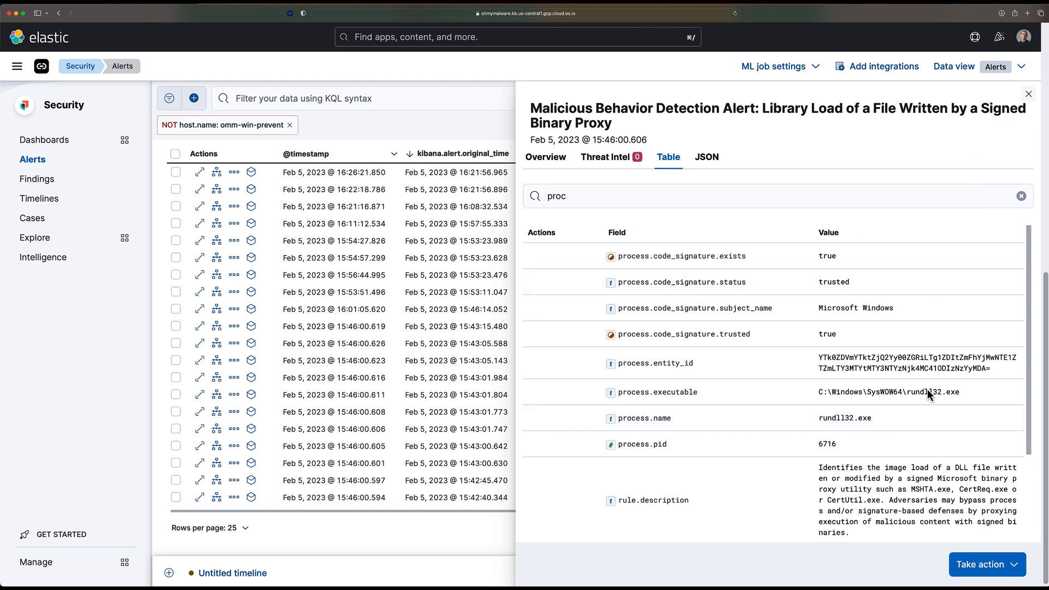
pyautogui.press('Escape')
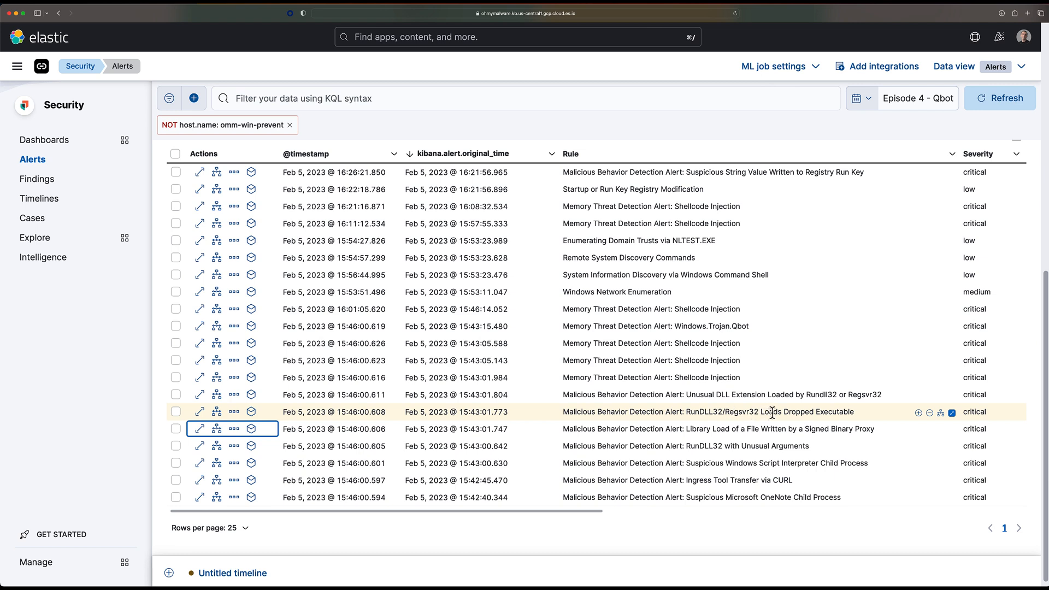
# Open the RunDLL32/Regsvr32 Loads Dropped Executable alert, read its rule description, and filter its fields by "ext"
pyautogui.click(201, 413)
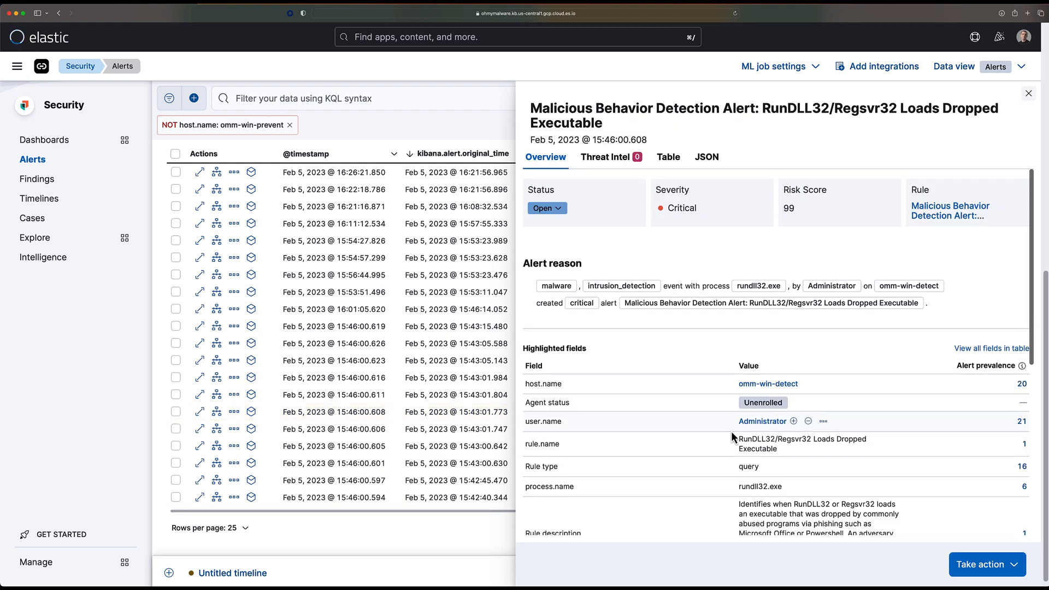
pyautogui.scroll(-5, 761, 427)
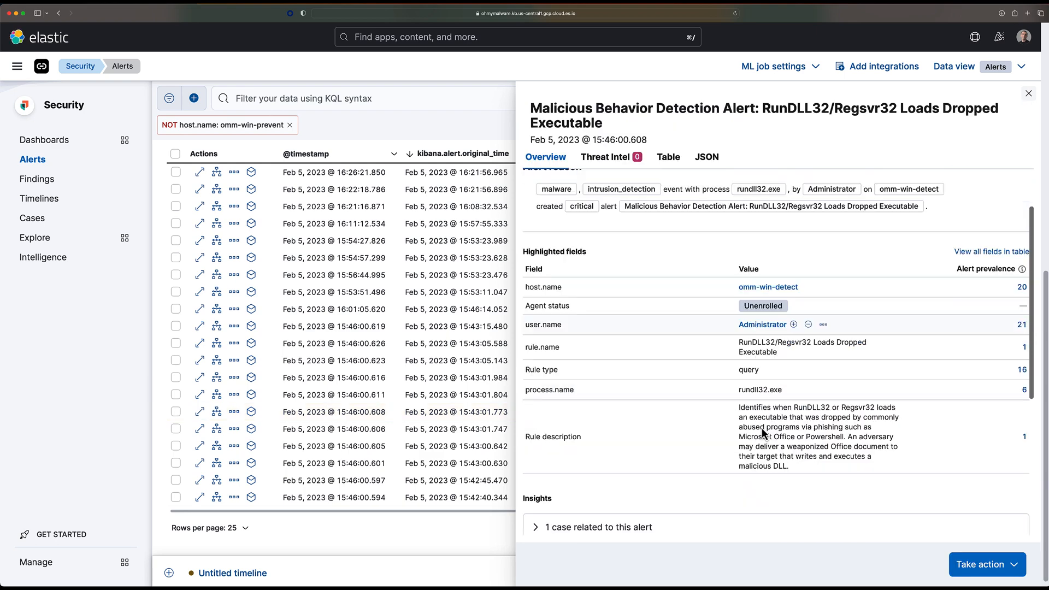
pyautogui.click(668, 170)
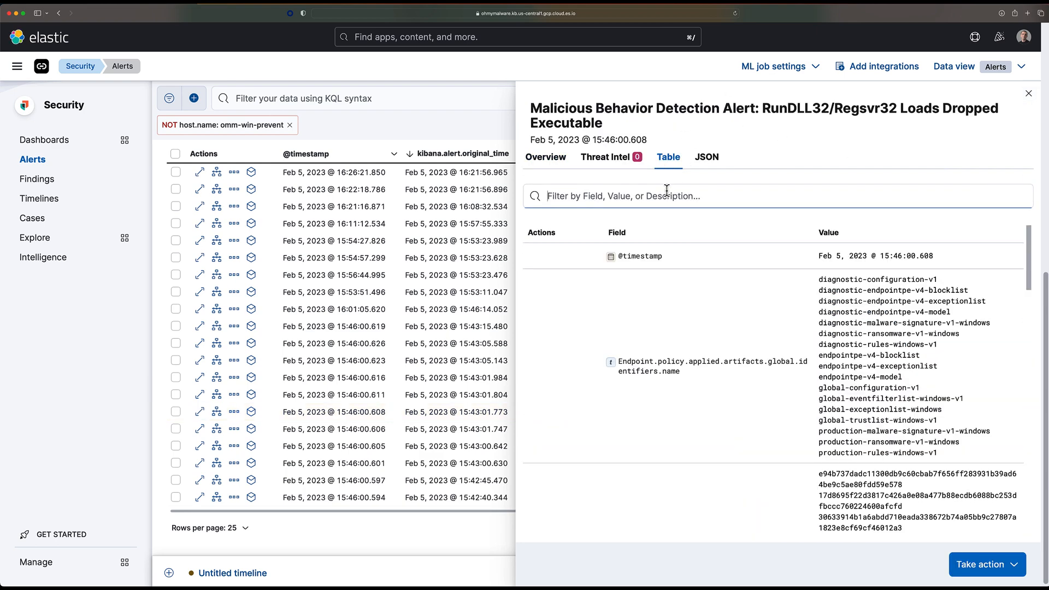
pyautogui.click(667, 191)
pyautogui.write('ar')
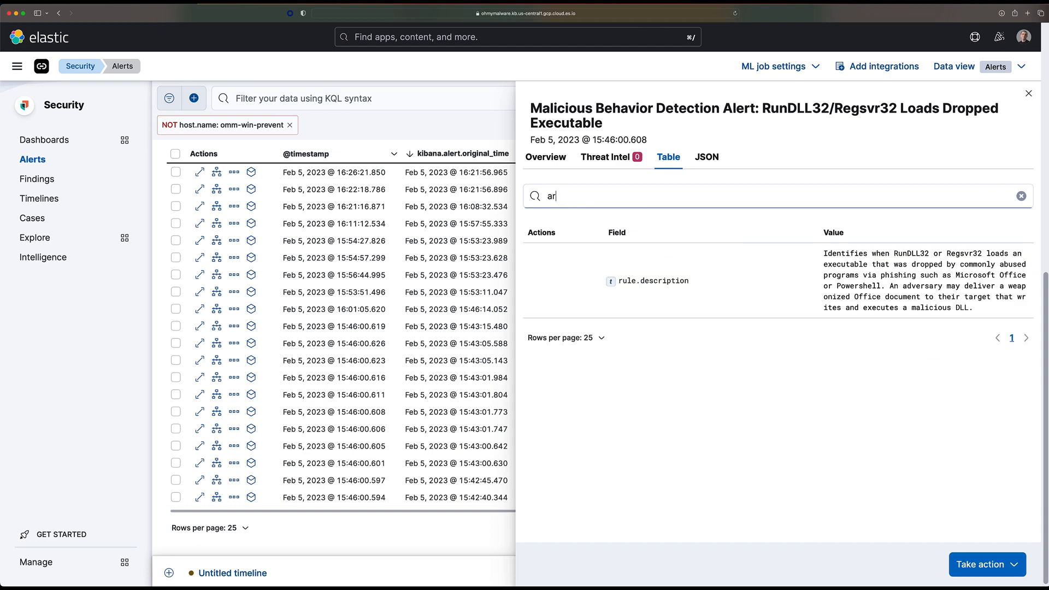
pyautogui.press('BackSpace')
pyautogui.press('BackSpace')
pyautogui.write('ext')
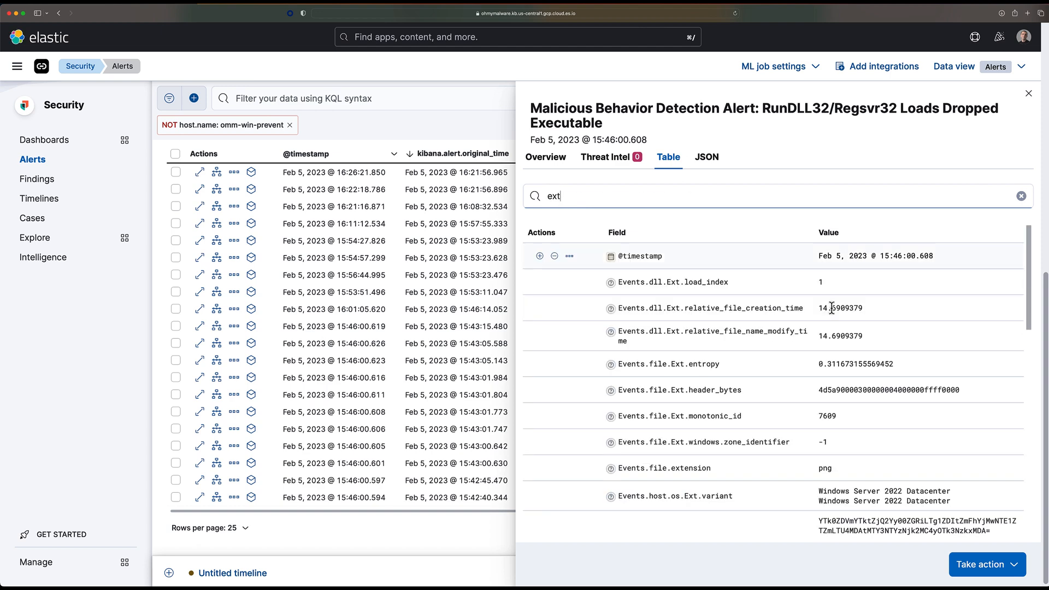
# Examine the dropped executable alert's file extension, header bytes, DLL creation time and code signature fields, and close the alert details
pyautogui.scroll(-5, 834, 308)
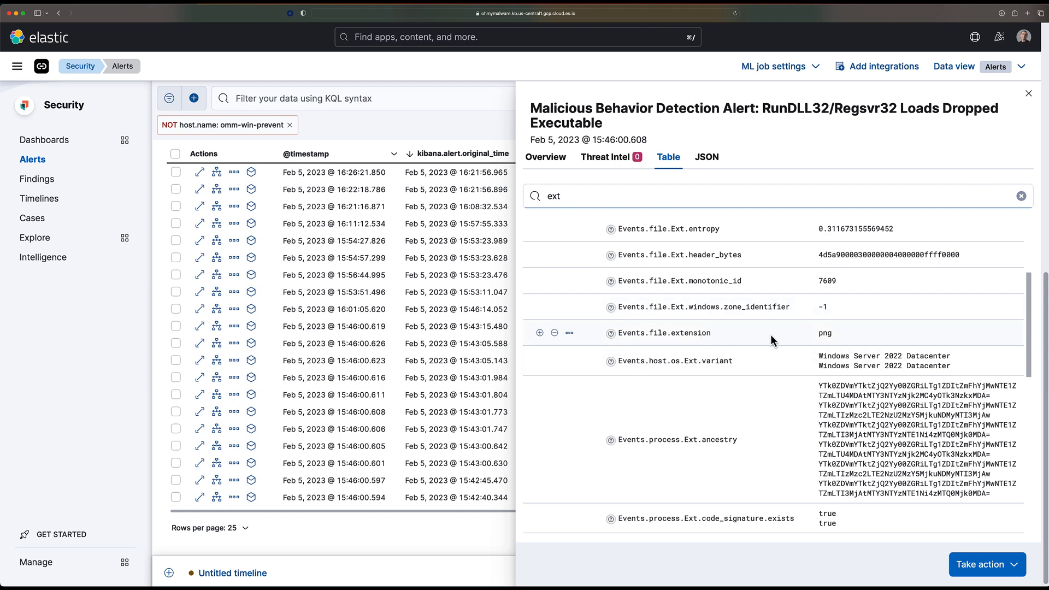
pyautogui.scroll(-6, 770, 334)
pyautogui.scroll(-3, 898, 382)
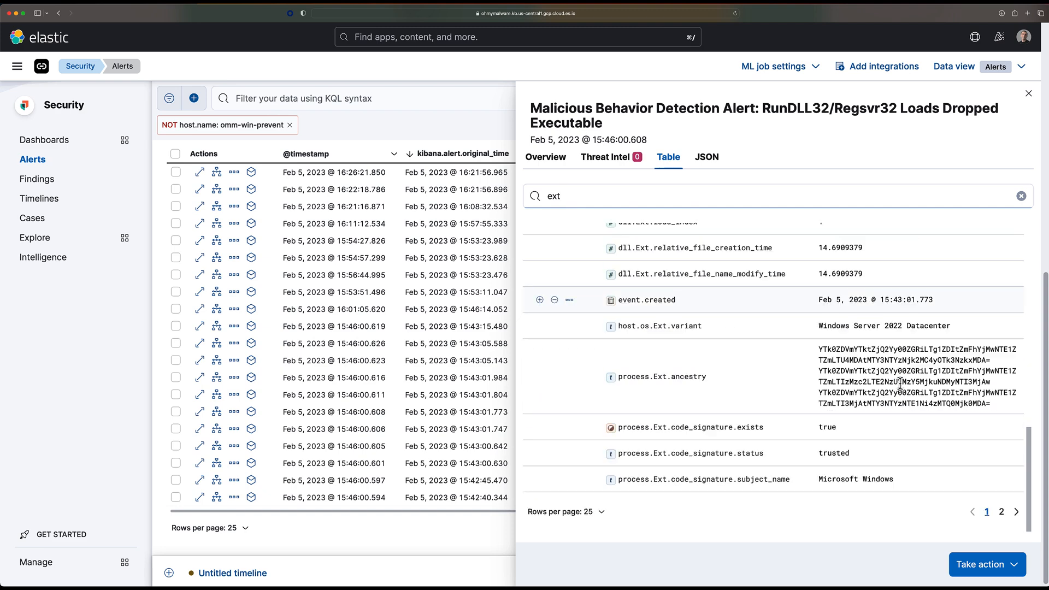
pyautogui.scroll(10, 735, 321)
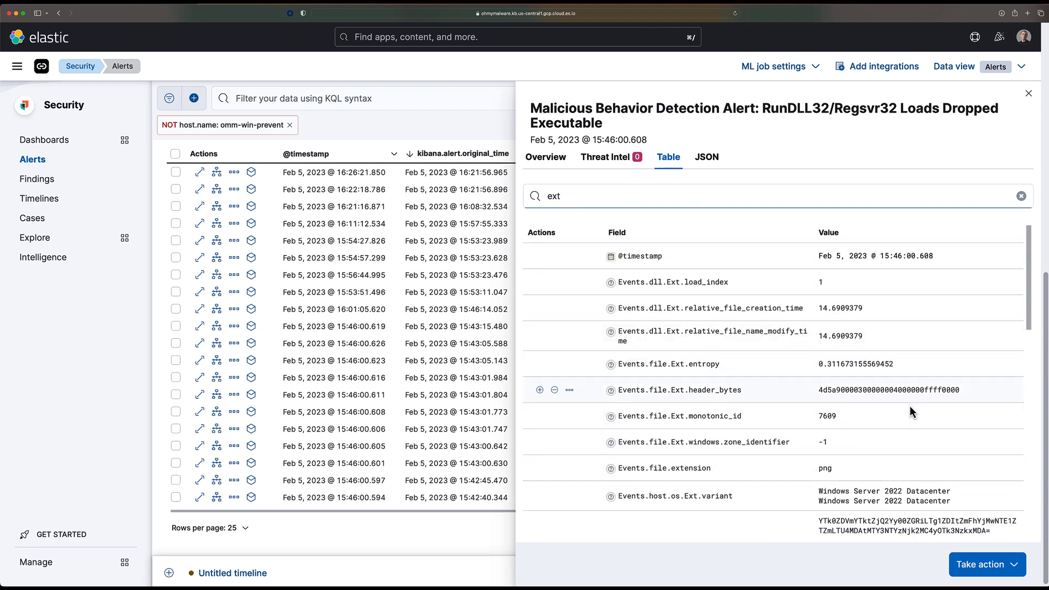
pyautogui.scroll(3, 901, 415)
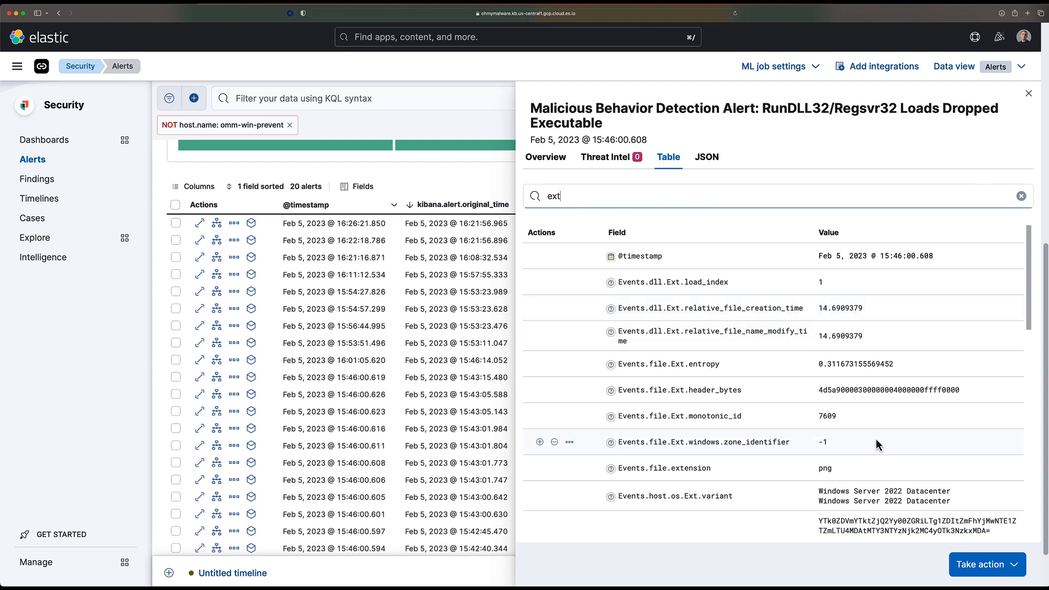
pyautogui.scroll(-5, 876, 438)
pyautogui.scroll(-5, 877, 433)
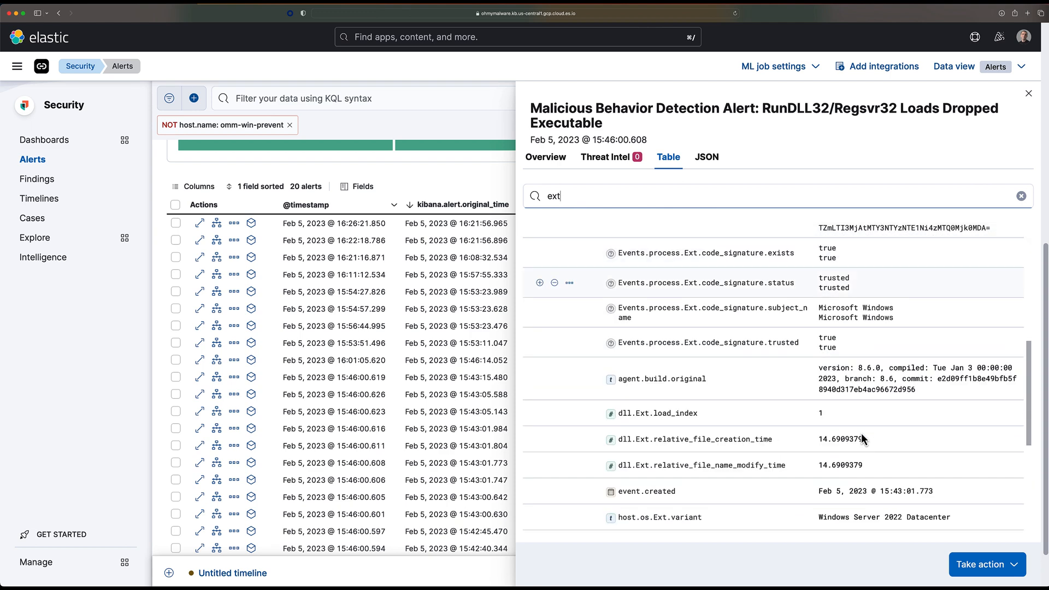
pyautogui.scroll(-2, 936, 408)
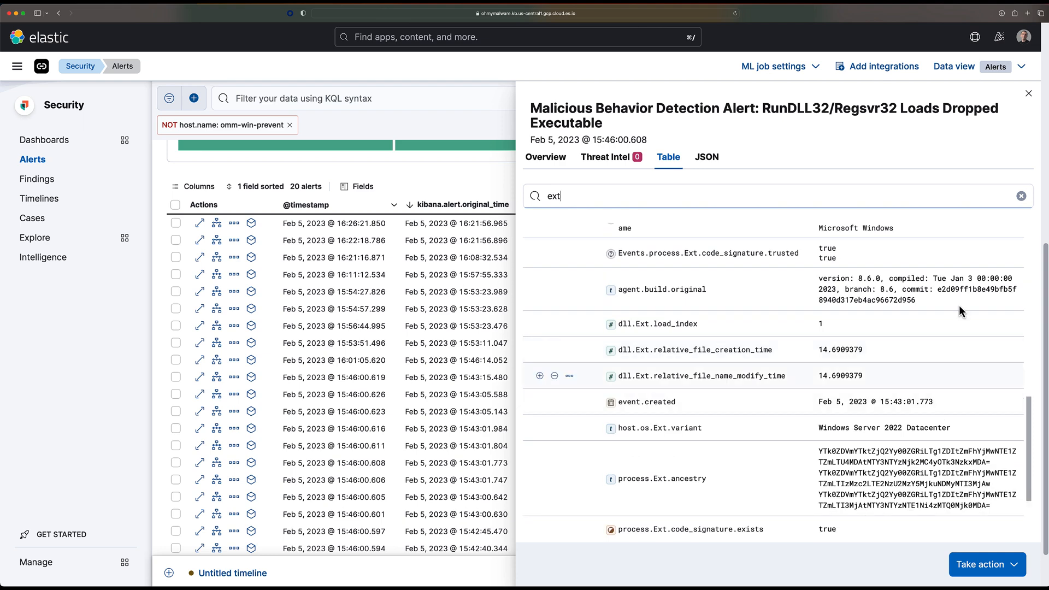
pyautogui.click(1028, 96)
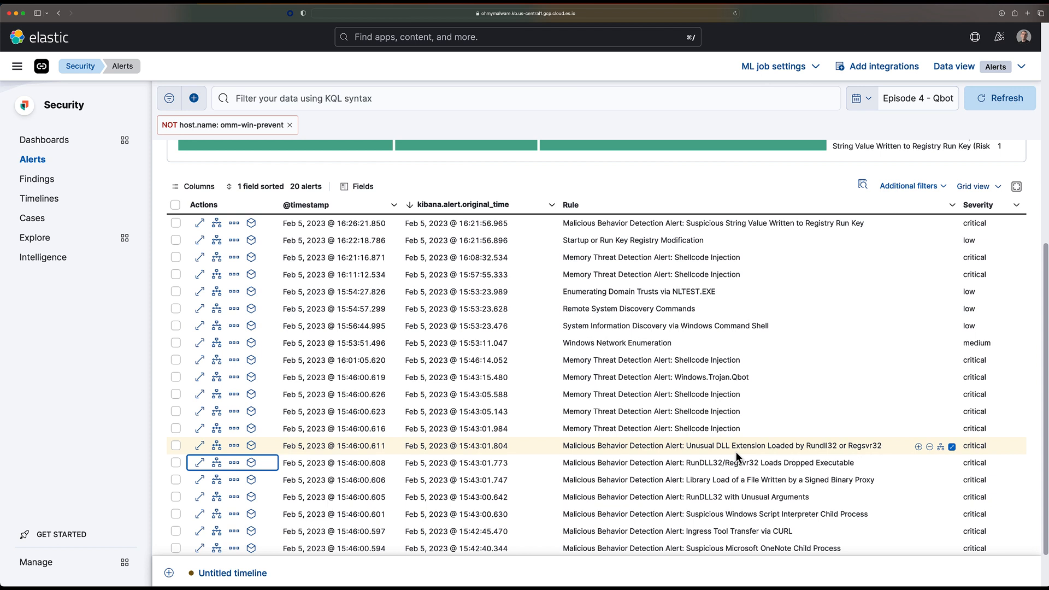
# Open the Unusual DLL Extension Loaded by Rundll32 or Regsvr32 alert, filter its fields by "ext", and review both result pages
pyautogui.click(198, 451)
pyautogui.click(198, 452)
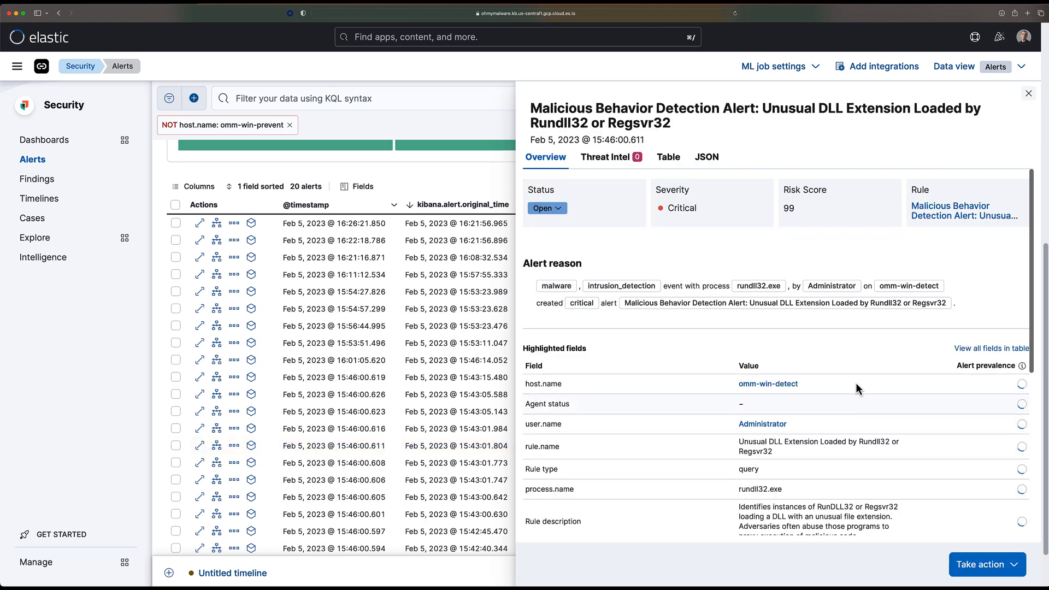
pyautogui.click(667, 160)
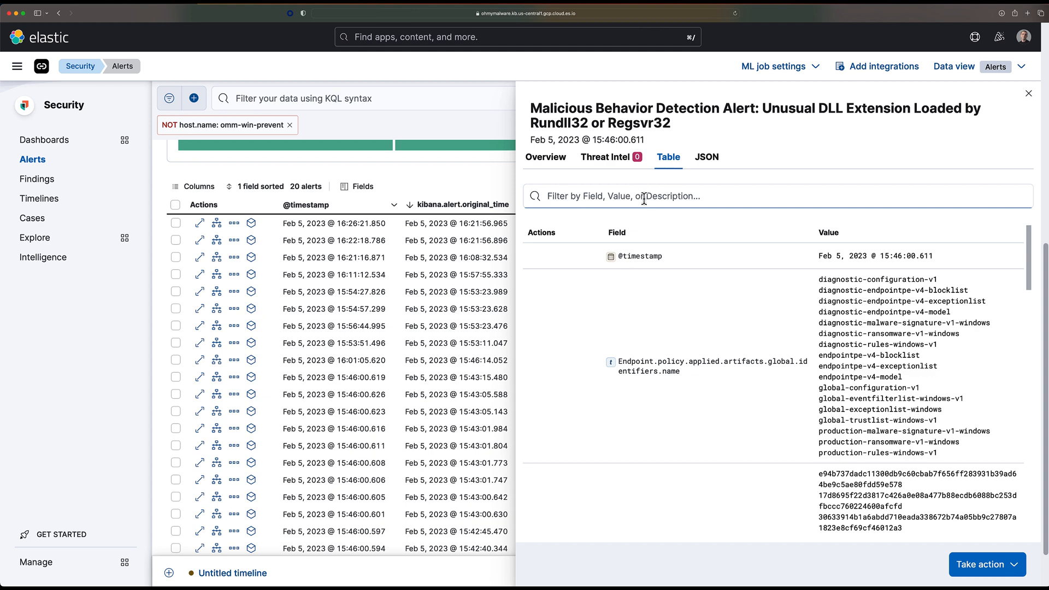
pyautogui.write('ext')
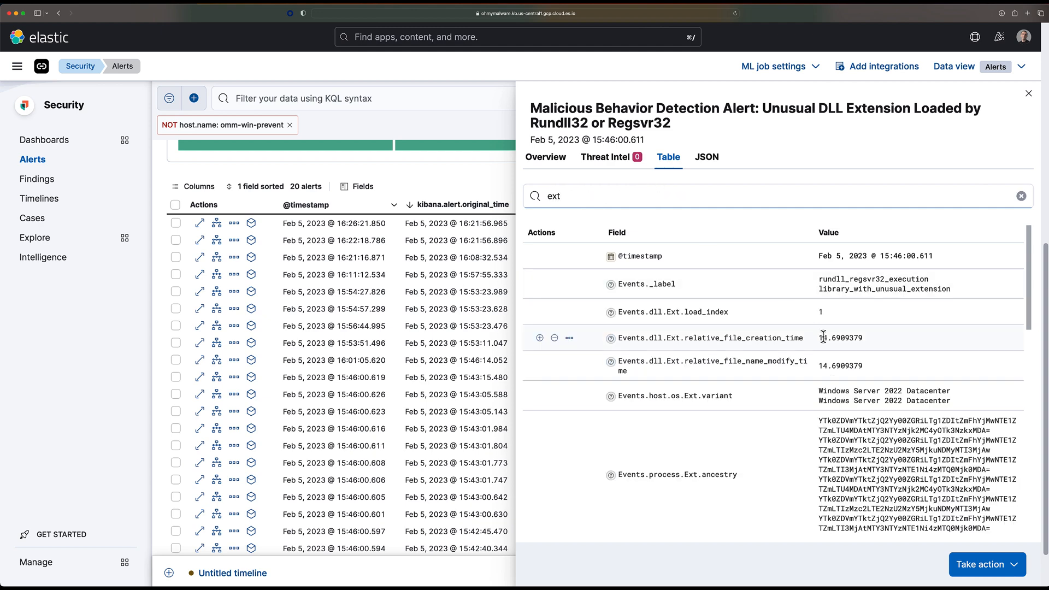
pyautogui.scroll(-10, 822, 337)
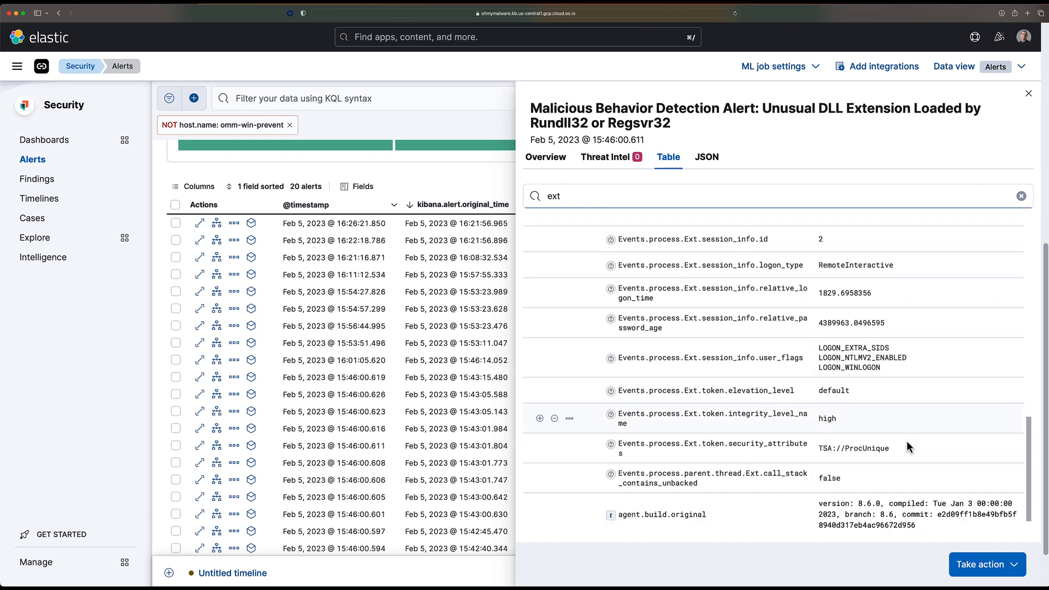
pyautogui.scroll(-3, 906, 448)
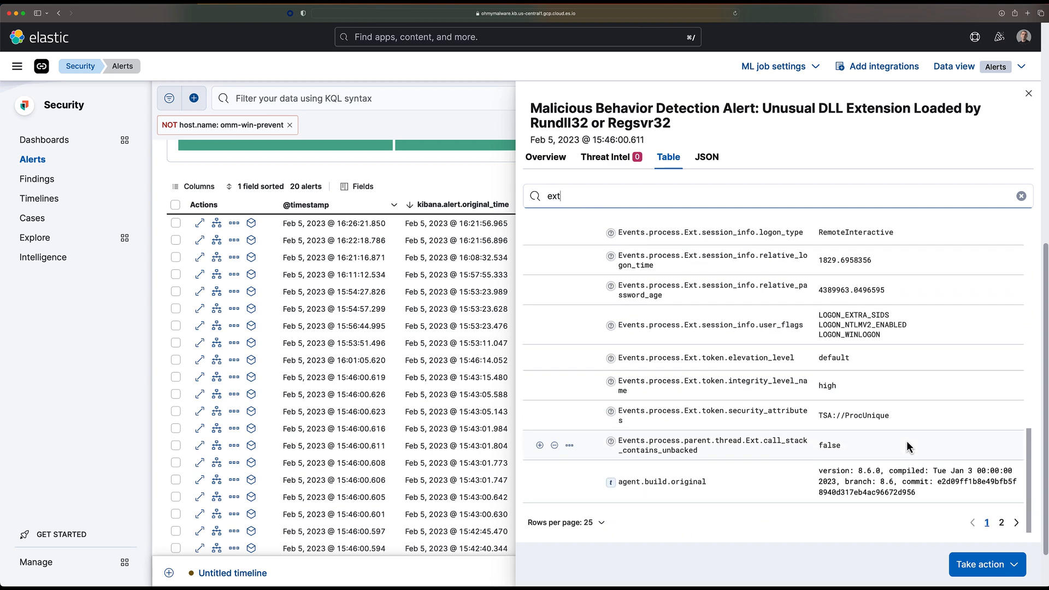
pyautogui.click(1002, 523)
pyautogui.scroll(-3, 861, 330)
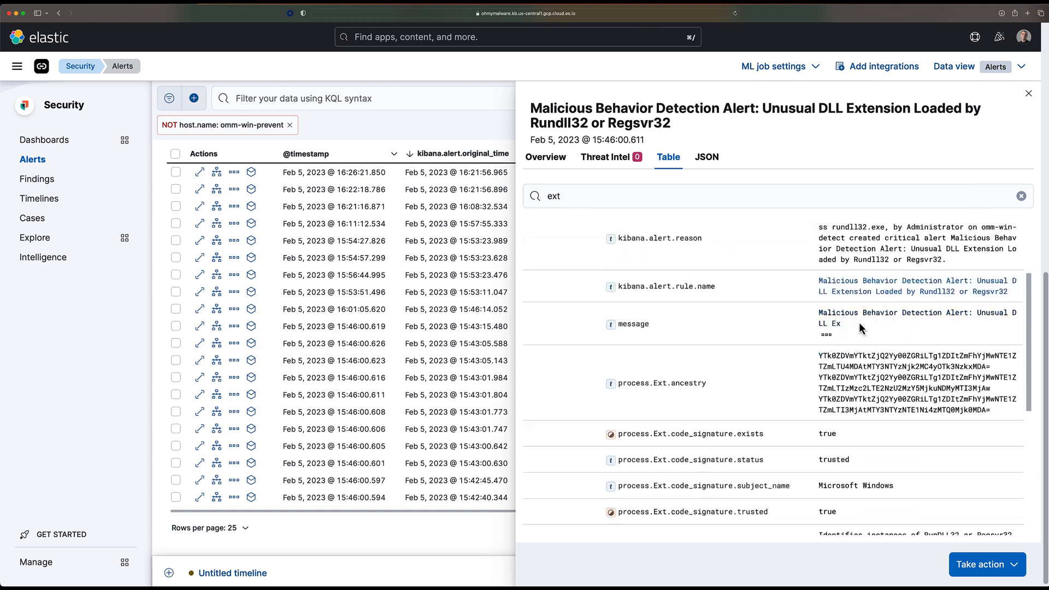
pyautogui.scroll(-4, 867, 345)
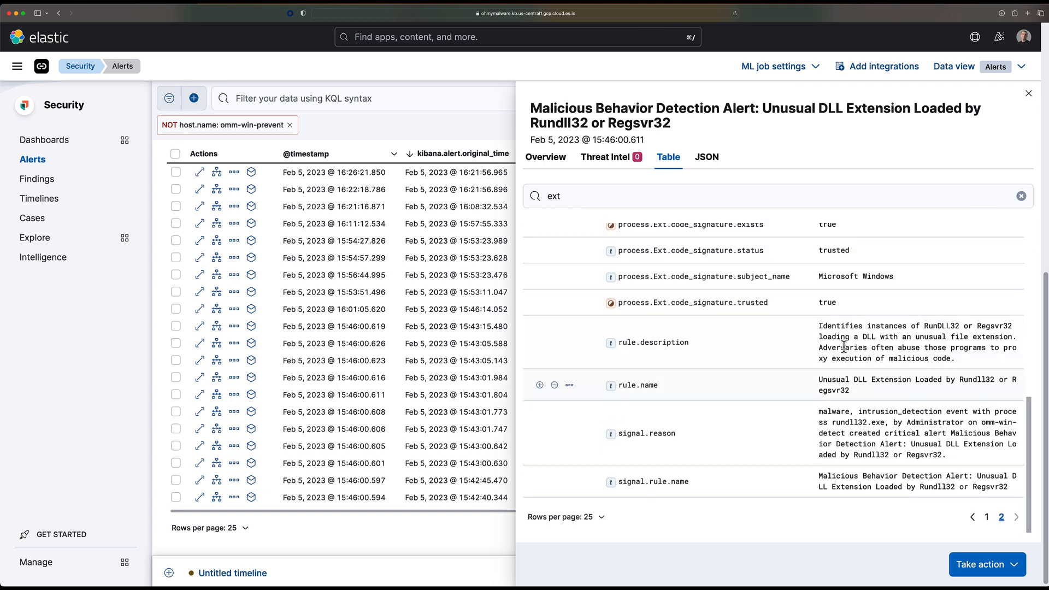
# Clear the field filter, examine the alert's DLL hashes, name, path and original file name, and close the alert details
pyautogui.click(563, 196)
pyautogui.press('BackSpace')
pyautogui.press('BackSpace')
pyautogui.press('BackSpace')
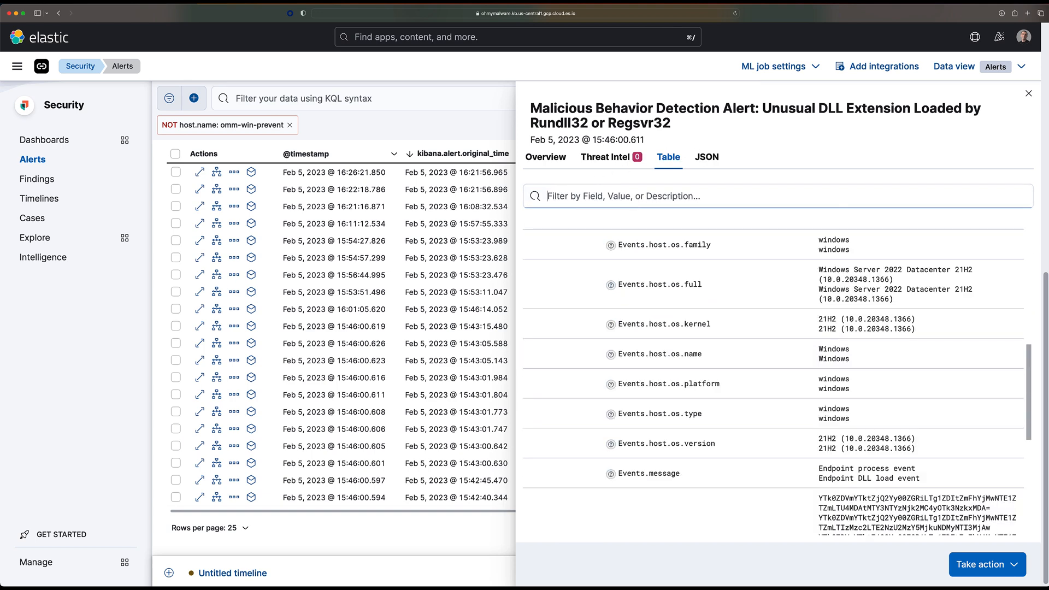
pyautogui.scroll(-5, 943, 488)
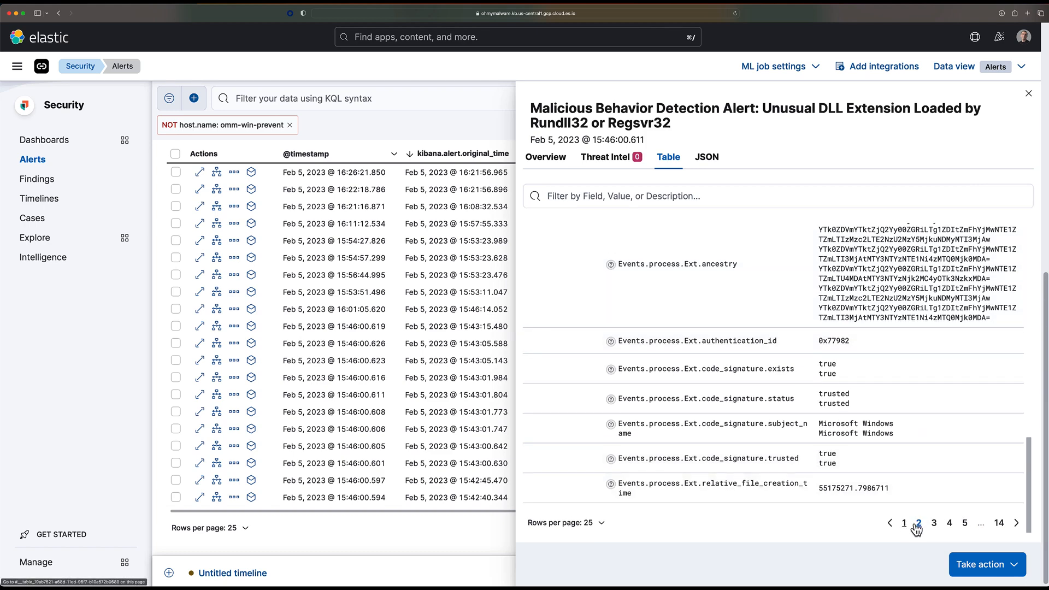
pyautogui.click(918, 524)
pyautogui.scroll(-2, 896, 454)
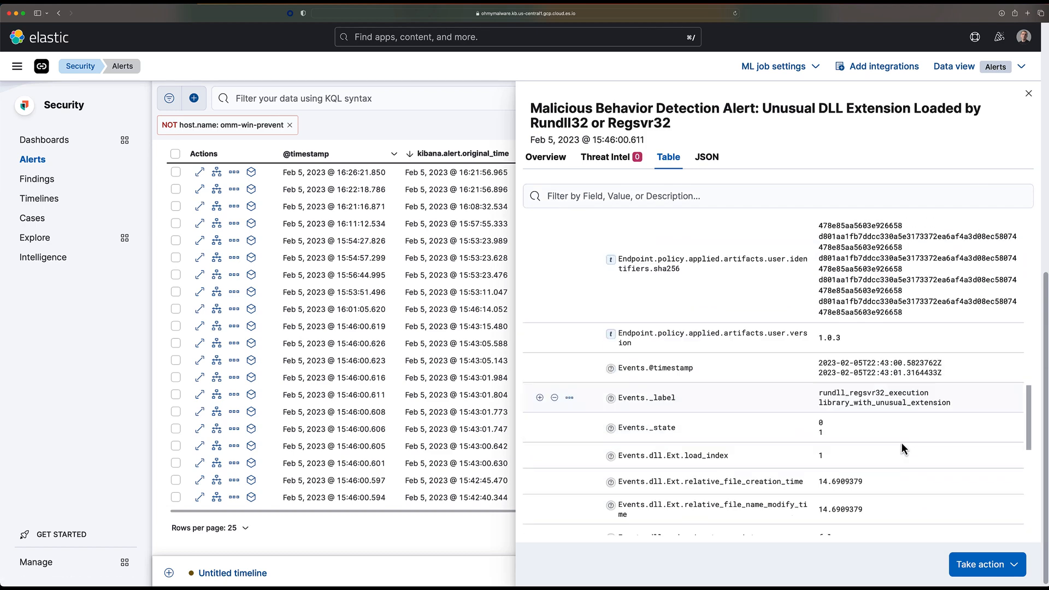
pyautogui.scroll(-6, 901, 446)
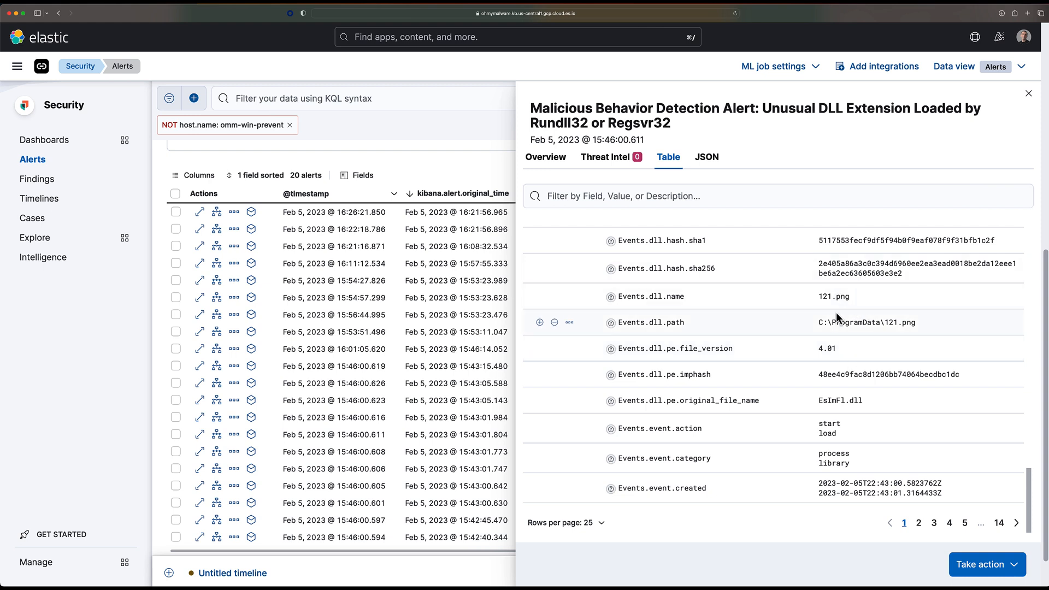
pyautogui.scroll(2, 721, 361)
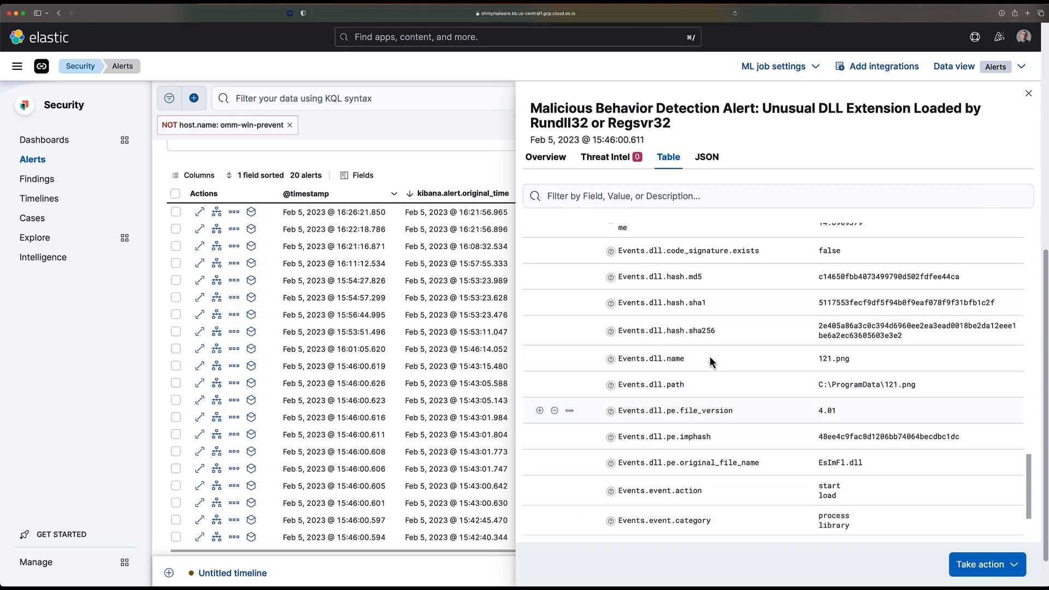
pyautogui.scroll(-2, 778, 405)
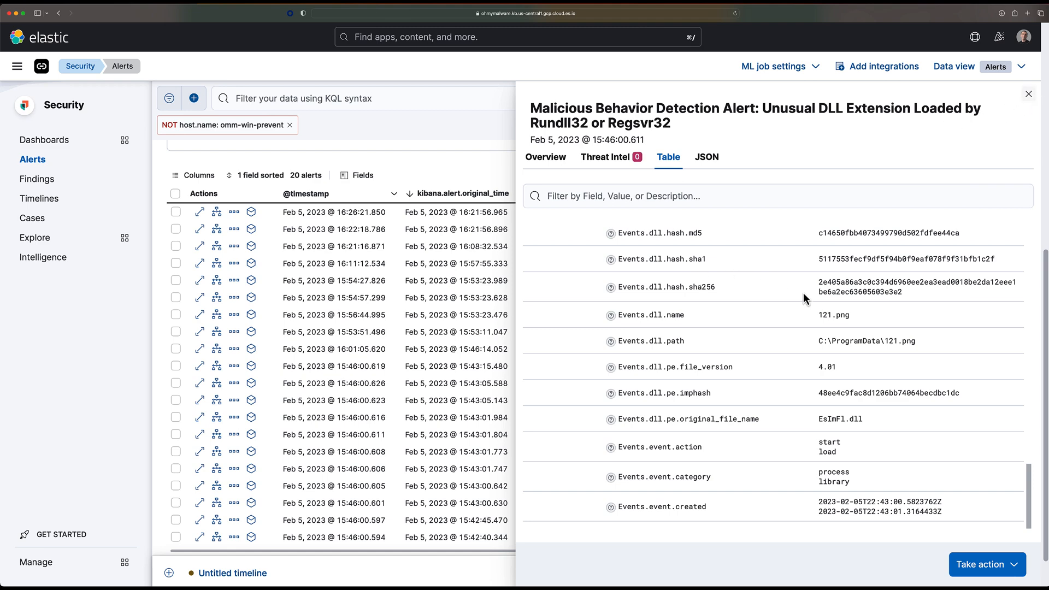
pyautogui.press('Escape')
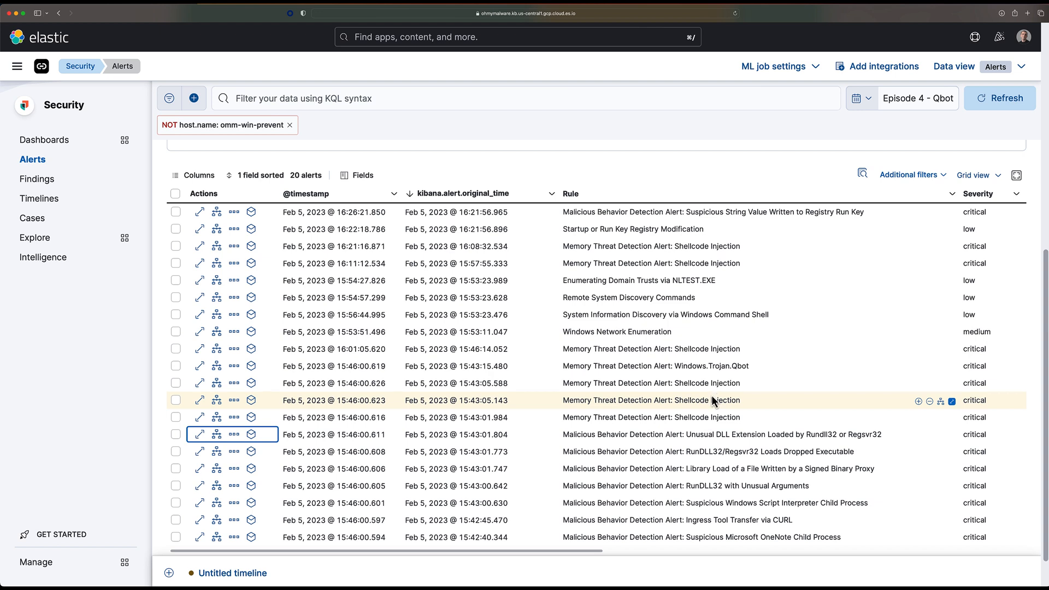
# Highlight the Windows.Trojan.Qbot rule name, and open the earliest Memory Threat Detection Alert: Shellcode Injection to review its overview
pyautogui.moveTo(675, 366); pyautogui.dragTo(749, 366)
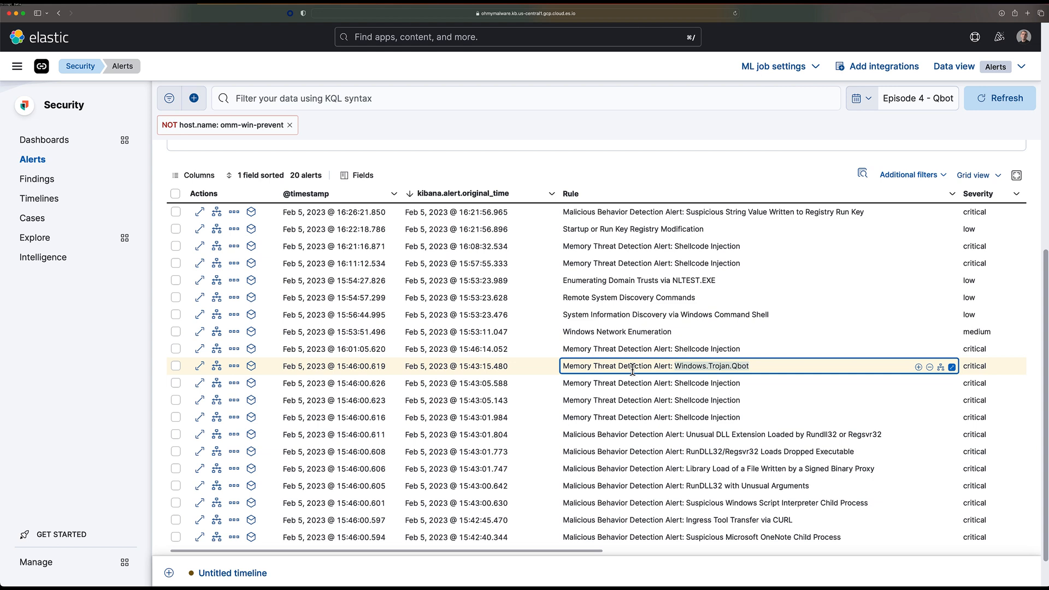
pyautogui.click(198, 421)
pyautogui.click(199, 418)
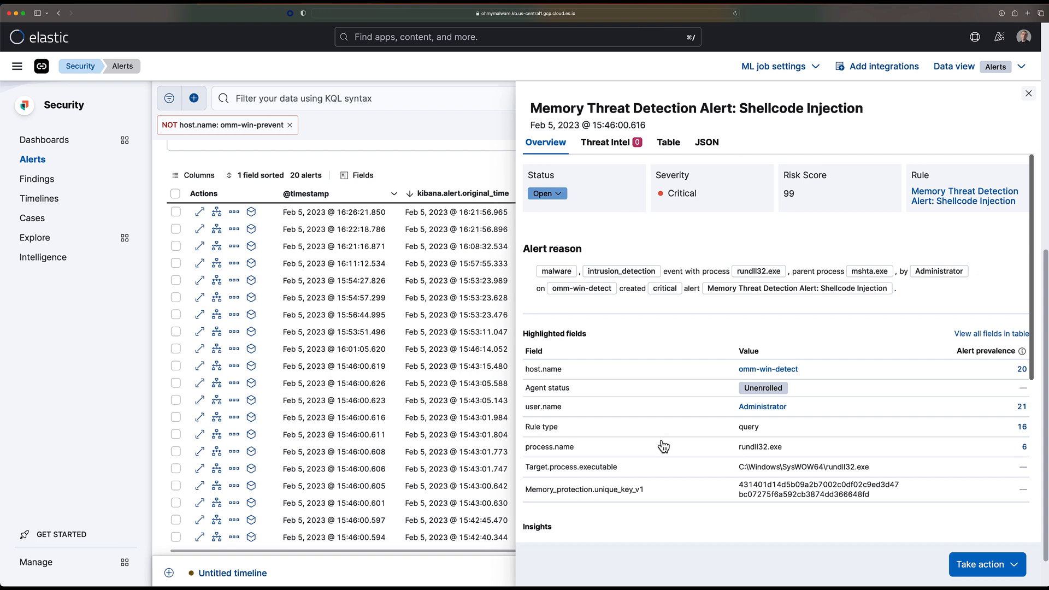
pyautogui.scroll(-3, 662, 442)
pyautogui.scroll(1, 791, 391)
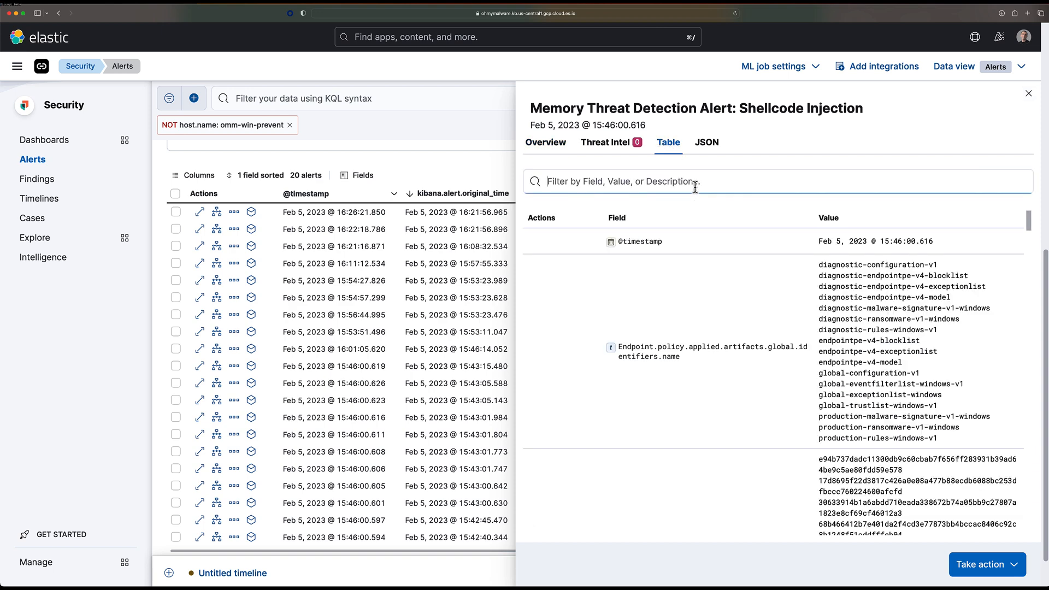
# Filter the shellcode injection alert's fields by "strings" and examine the target process memory region strings through the end of the list
pyautogui.write('string')
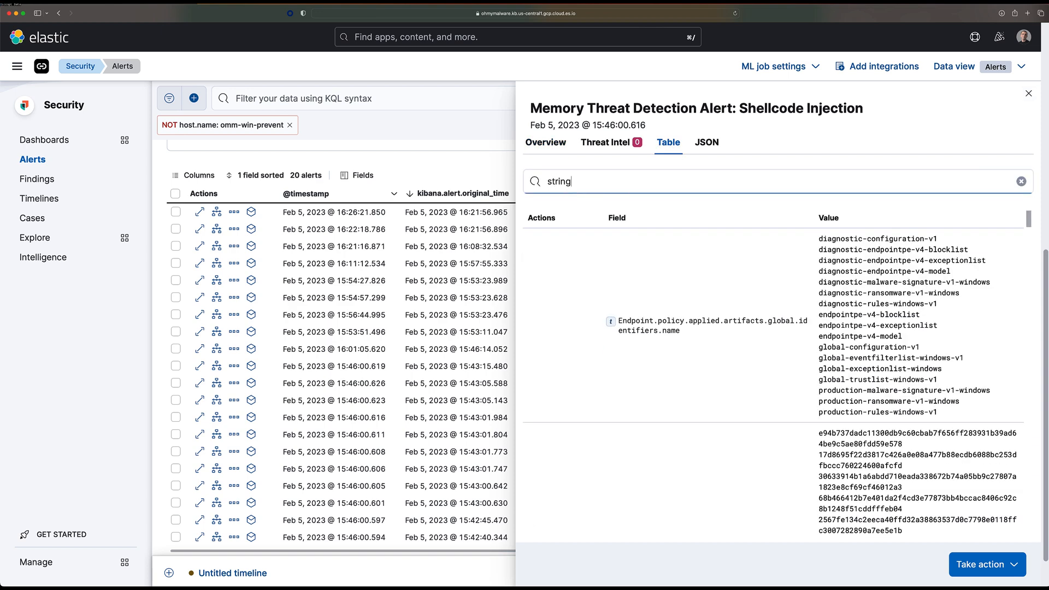
pyautogui.write('s')
pyautogui.scroll(-15, 814, 346)
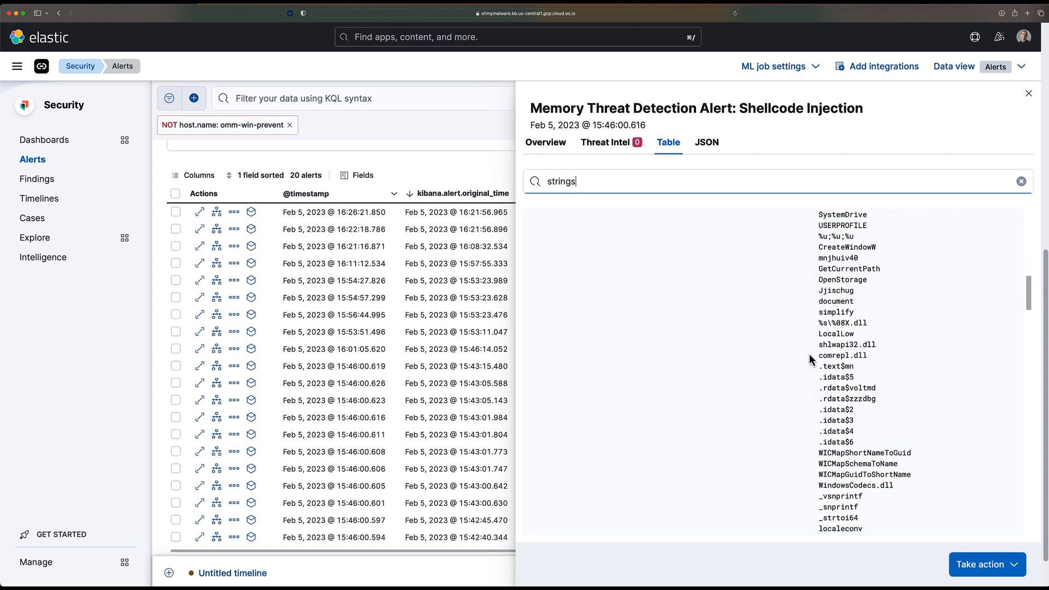
pyautogui.scroll(-6, 812, 359)
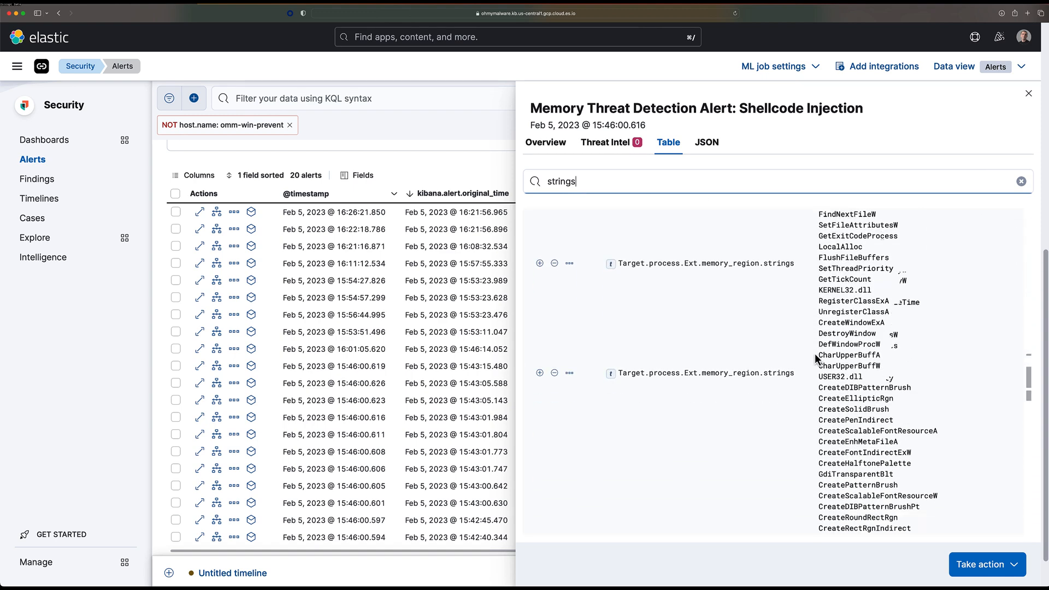
pyautogui.scroll(-8, 771, 388)
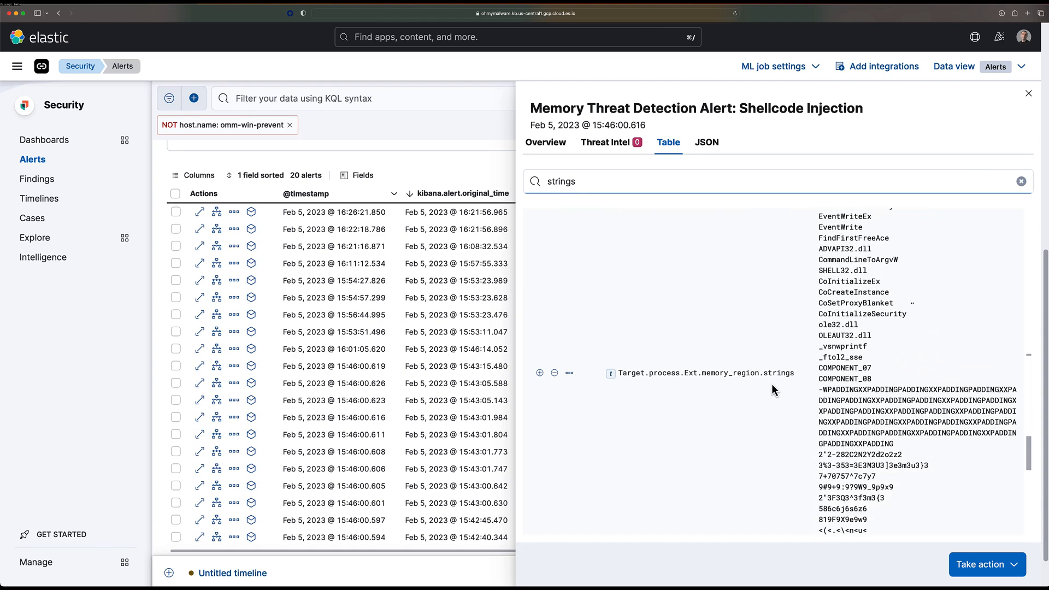
pyautogui.scroll(10, 871, 399)
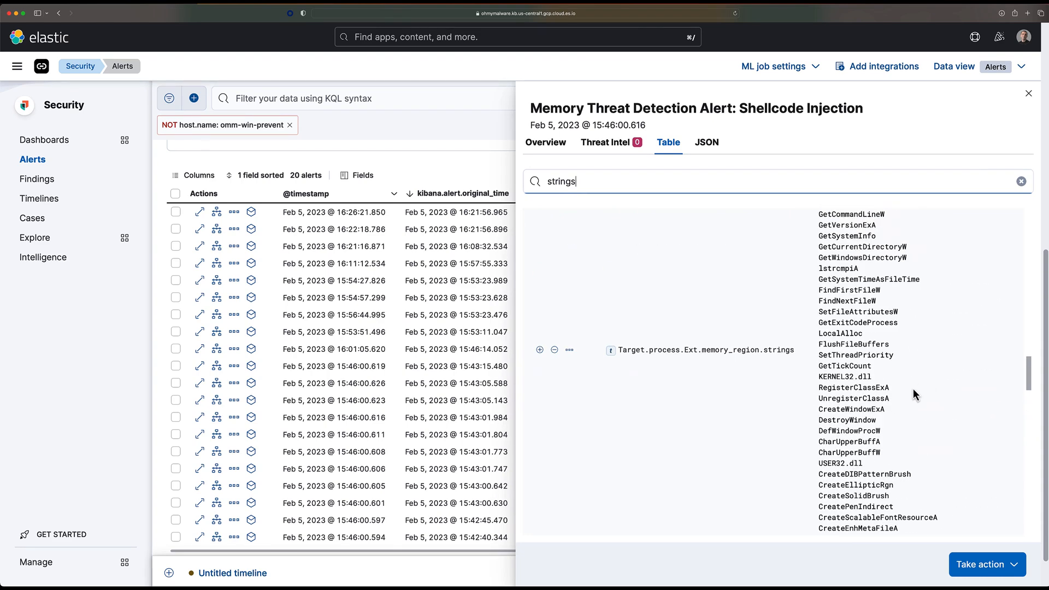
pyautogui.scroll(8, 908, 388)
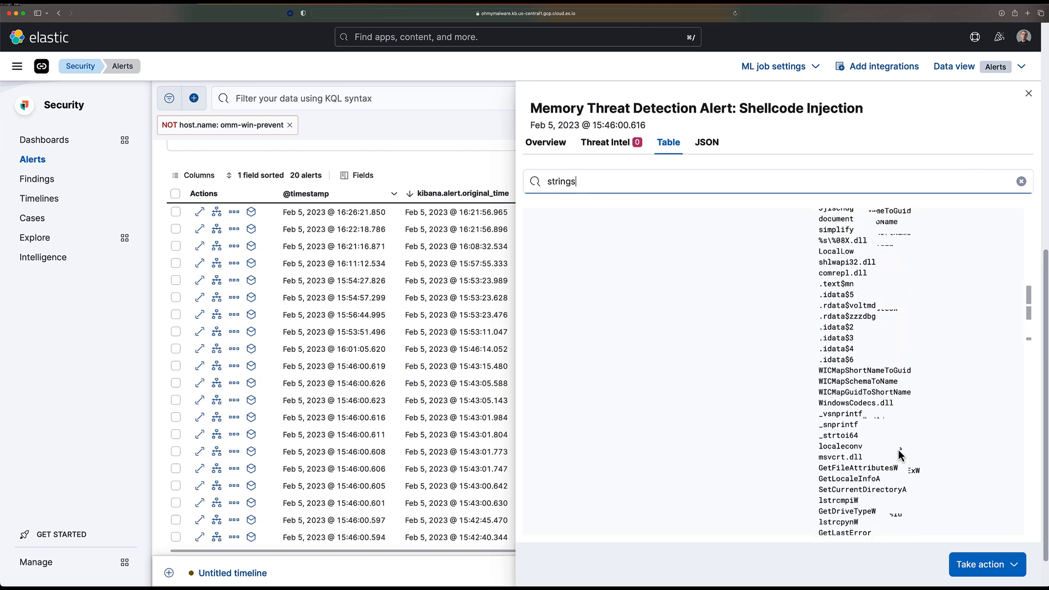
pyautogui.scroll(5, 900, 455)
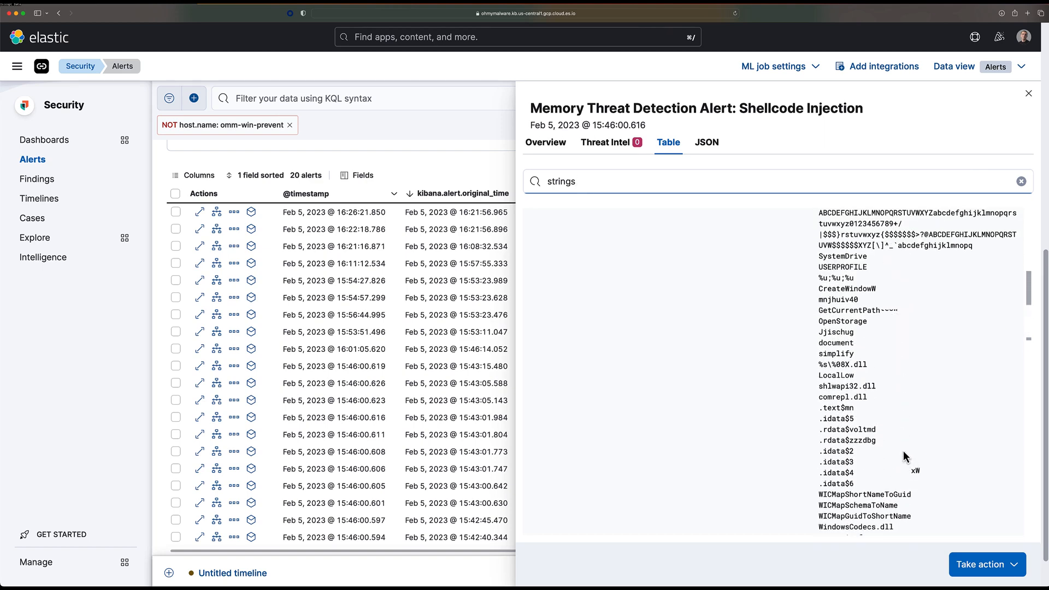
pyautogui.scroll(3, 906, 457)
pyautogui.scroll(-10, 904, 435)
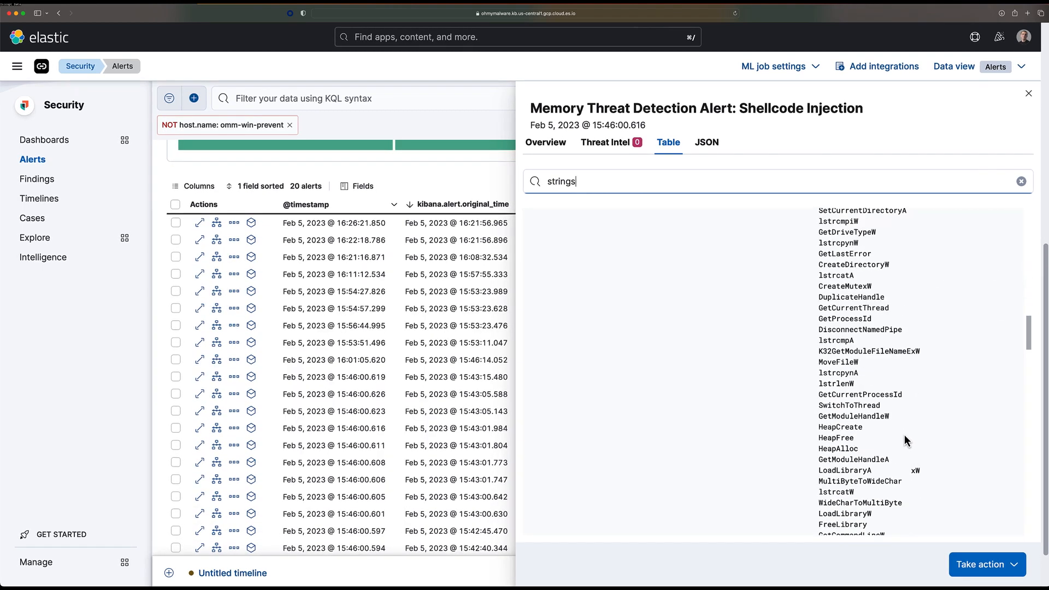
pyautogui.scroll(-15, 903, 434)
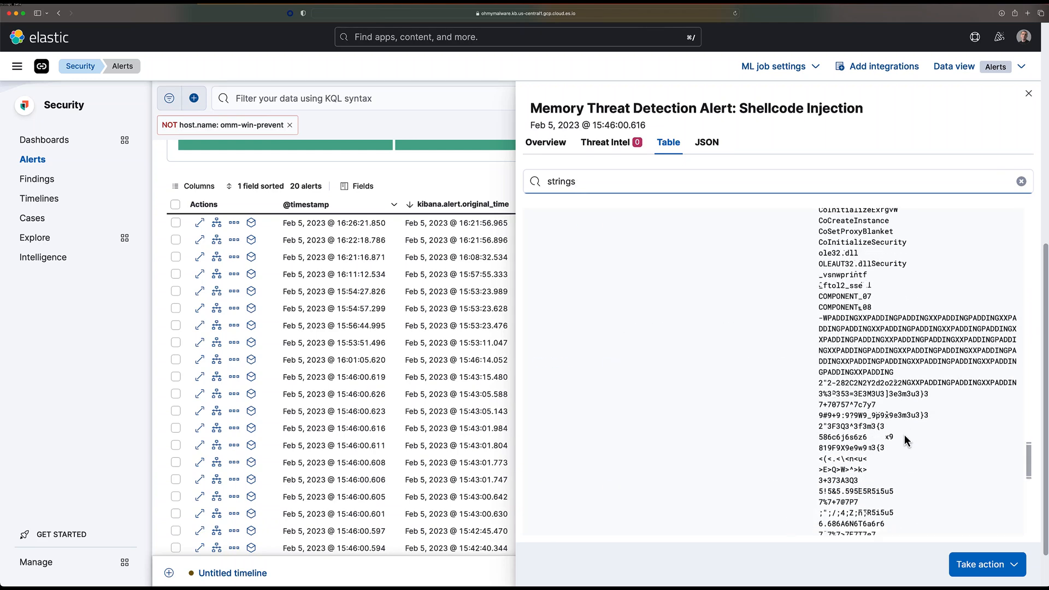
pyautogui.scroll(-5, 903, 434)
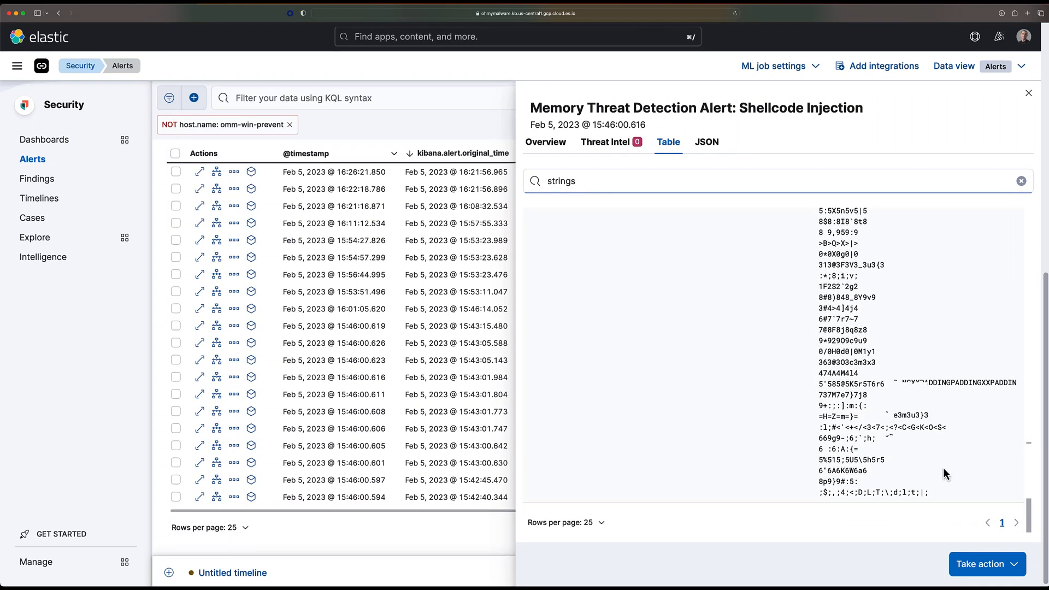
# Clear the field filter and page through the alert's full field list to its third page
pyautogui.click(1021, 183)
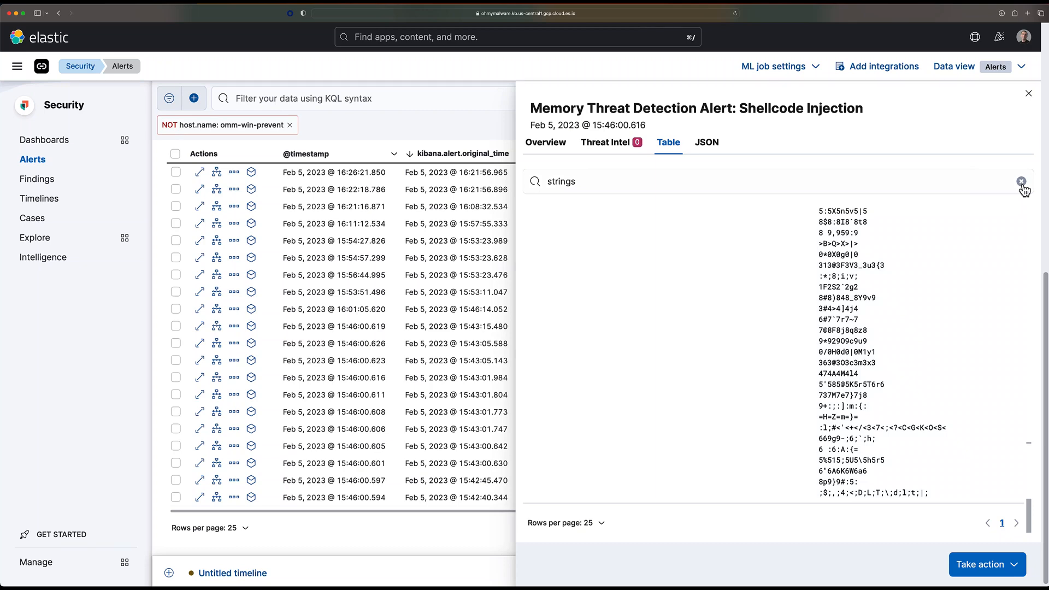
pyautogui.click(1021, 182)
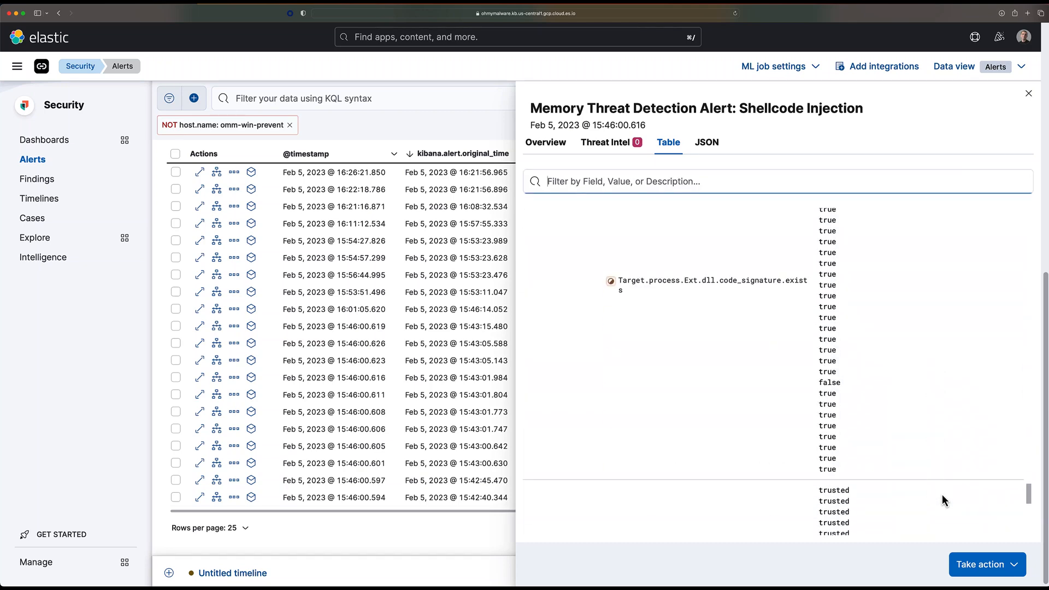
pyautogui.scroll(-5, 943, 500)
pyautogui.click(919, 524)
pyautogui.scroll(-10, 915, 436)
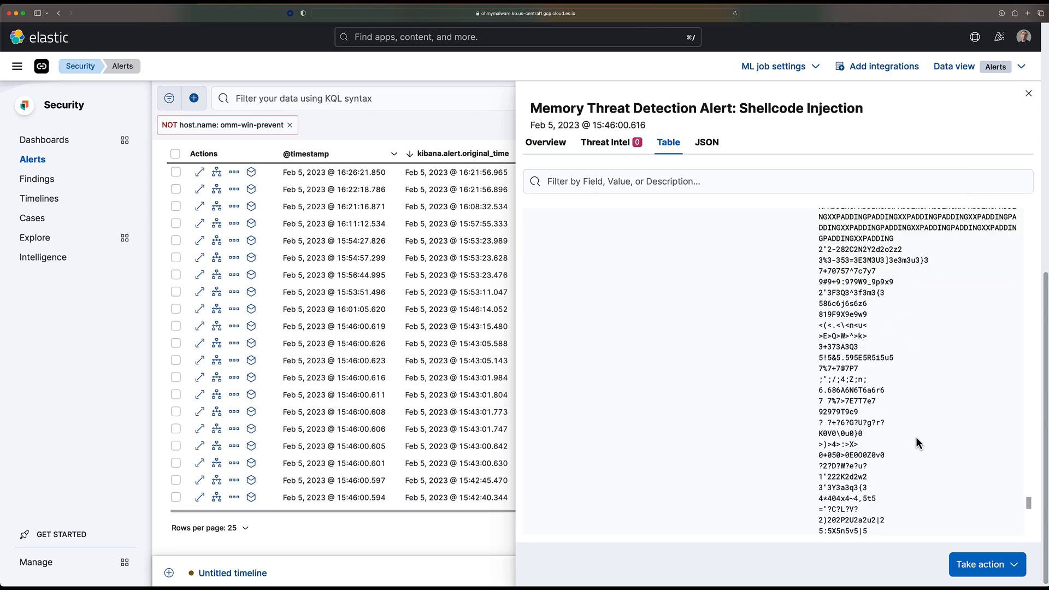
pyautogui.scroll(-10, 928, 525)
pyautogui.click(934, 523)
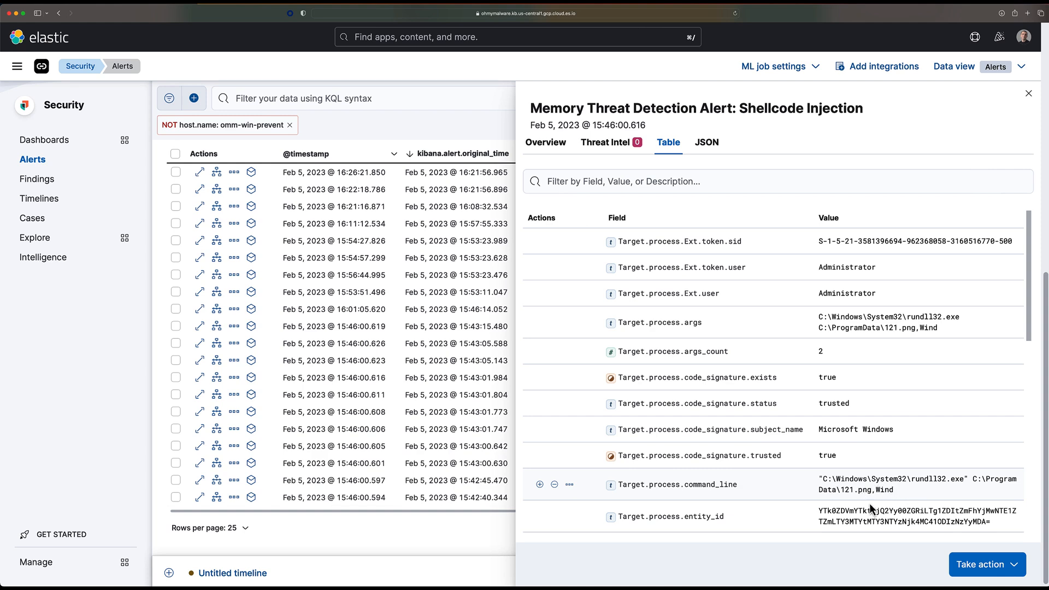
# Examine the target process arguments, code signature, command line, executable, hashes and parent process arguments on the third page
pyautogui.scroll(-2, 847, 482)
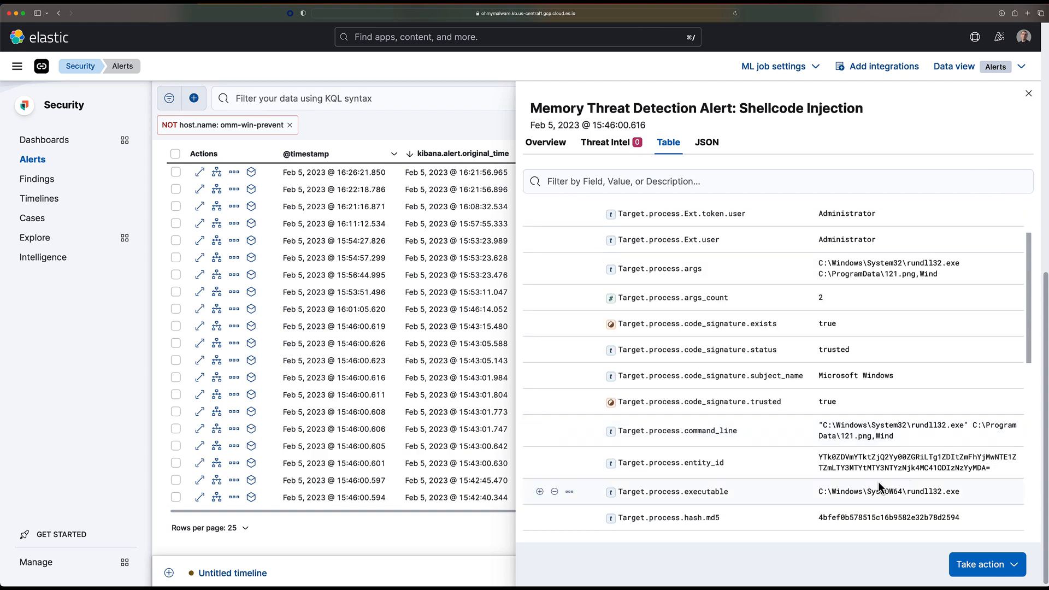
pyautogui.scroll(-4, 840, 457)
pyautogui.scroll(-10, 857, 420)
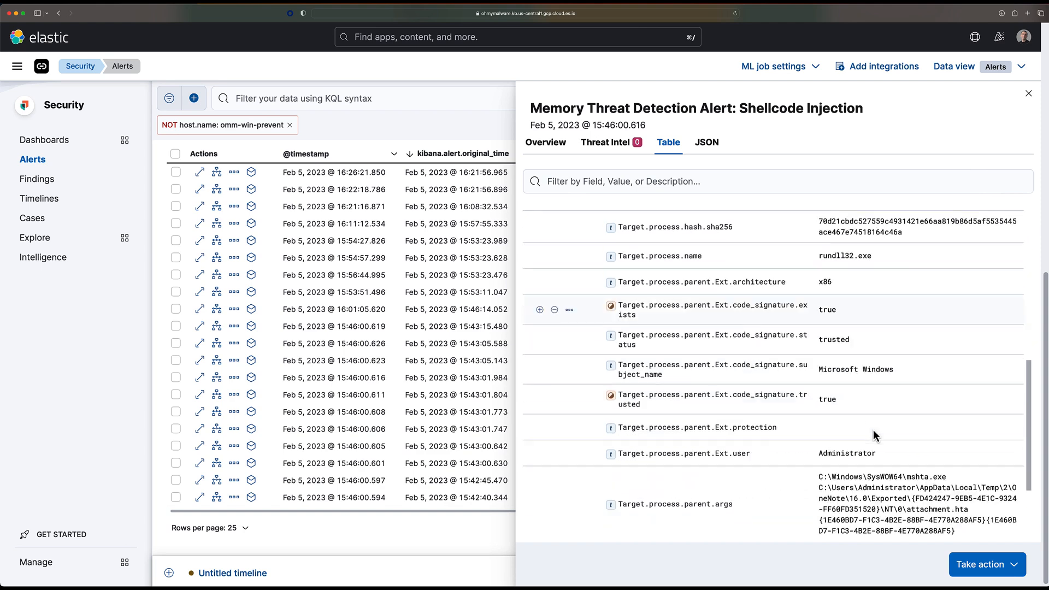
pyautogui.scroll(12, 857, 470)
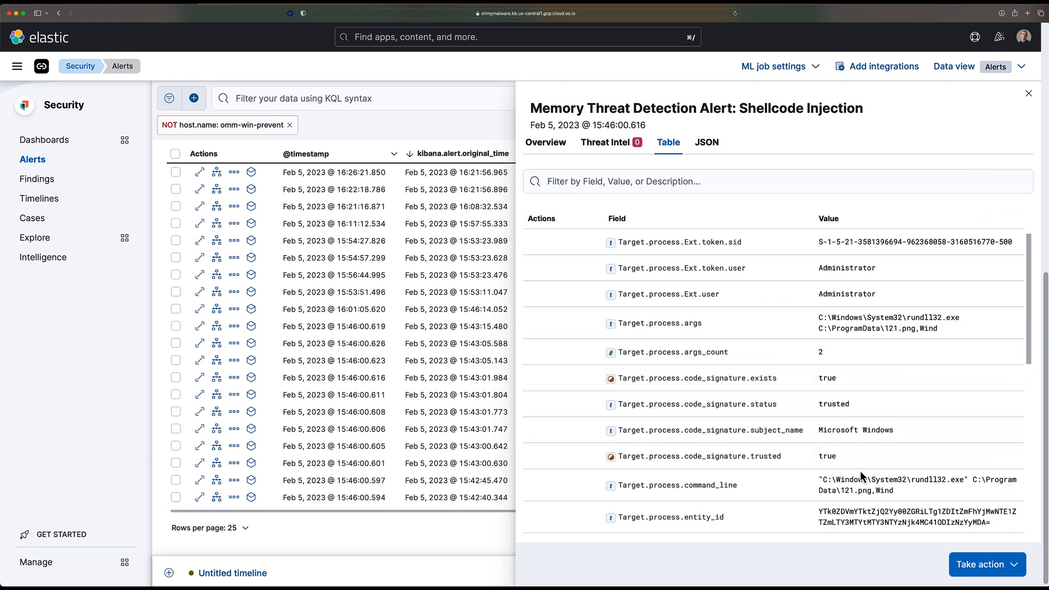
pyautogui.scroll(-10, 885, 450)
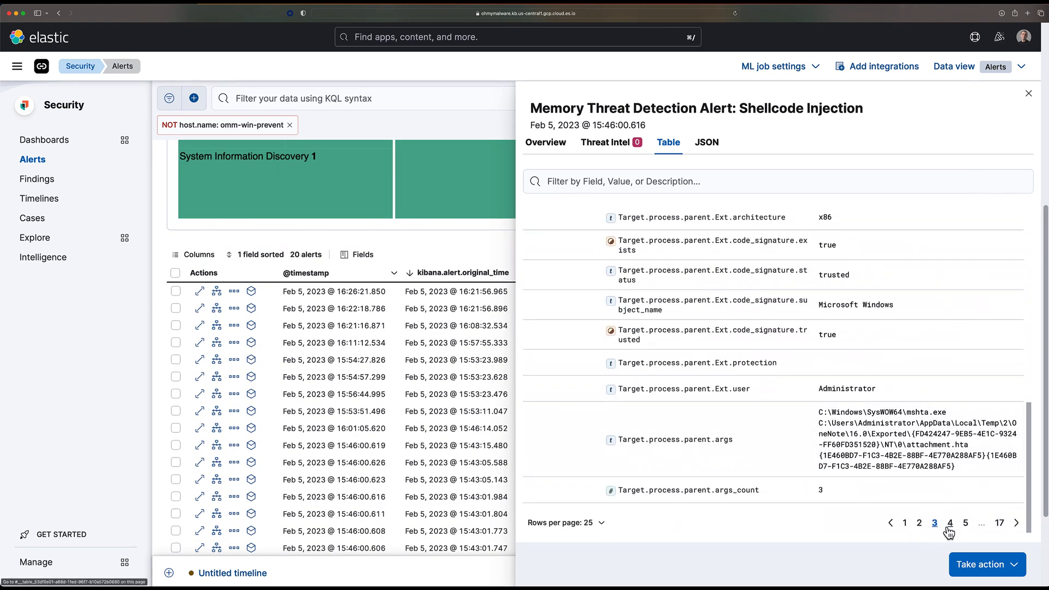
# Open the fourth page of fields and review the parent process command line, PE details and process start time
pyautogui.click(949, 521)
pyautogui.scroll(10, 937, 422)
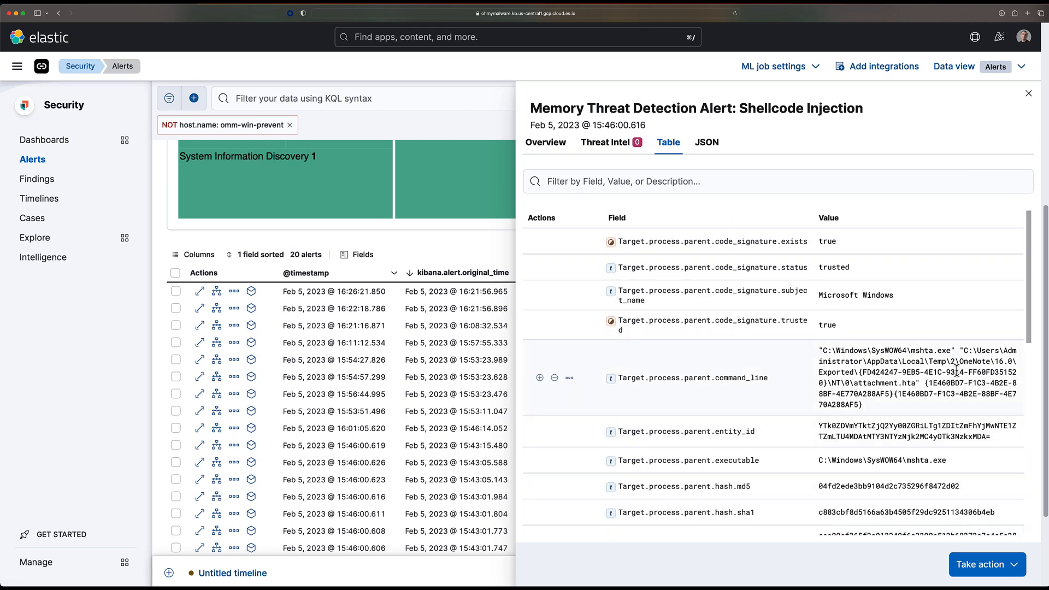
pyautogui.scroll(-5, 883, 352)
pyautogui.scroll(-3, 887, 421)
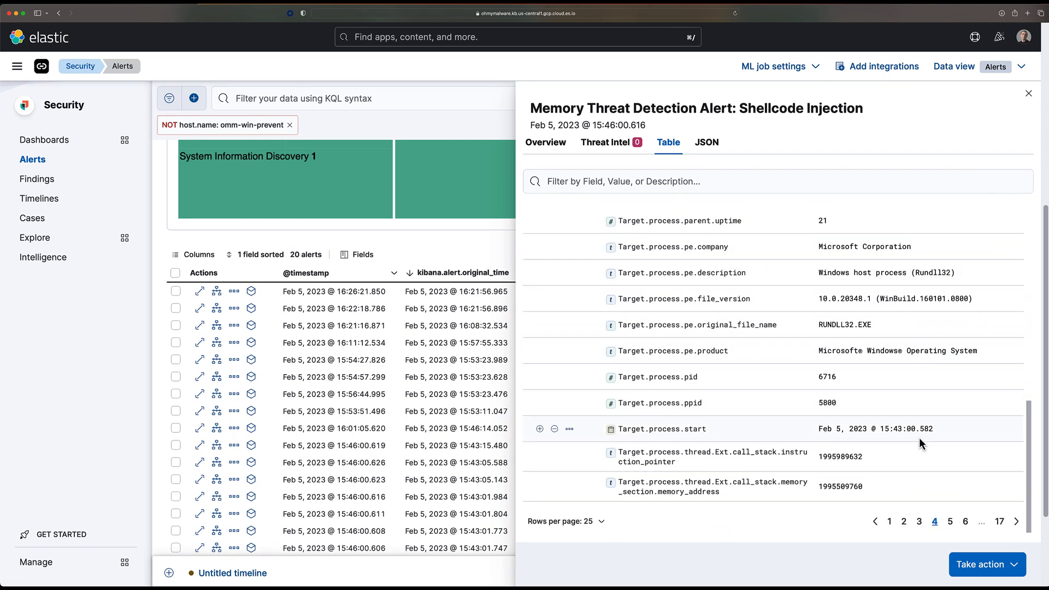
# Open the fifth page of fields, highlight the disassembled thread start address bytes, and close the alert details
pyautogui.click(954, 527)
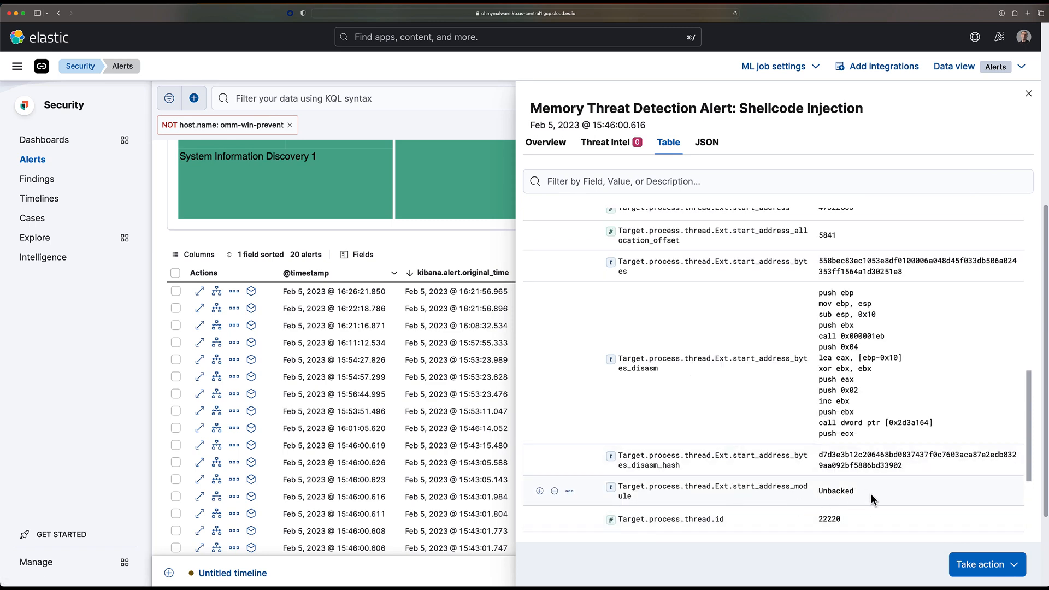
pyautogui.scroll(2, 872, 492)
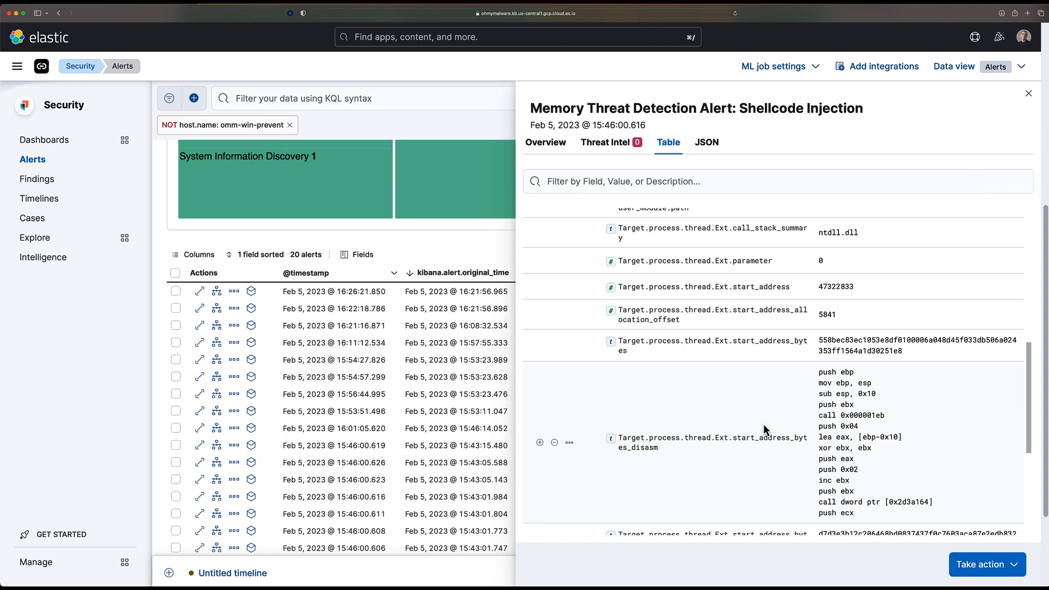
pyautogui.moveTo(862, 520); pyautogui.dragTo(820, 376)
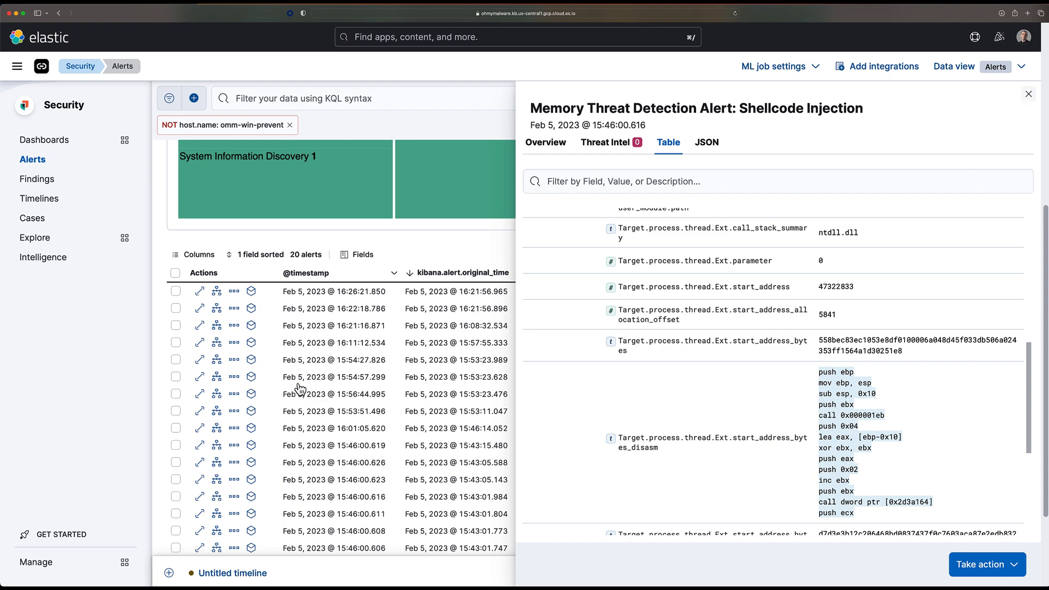
pyautogui.press('Escape')
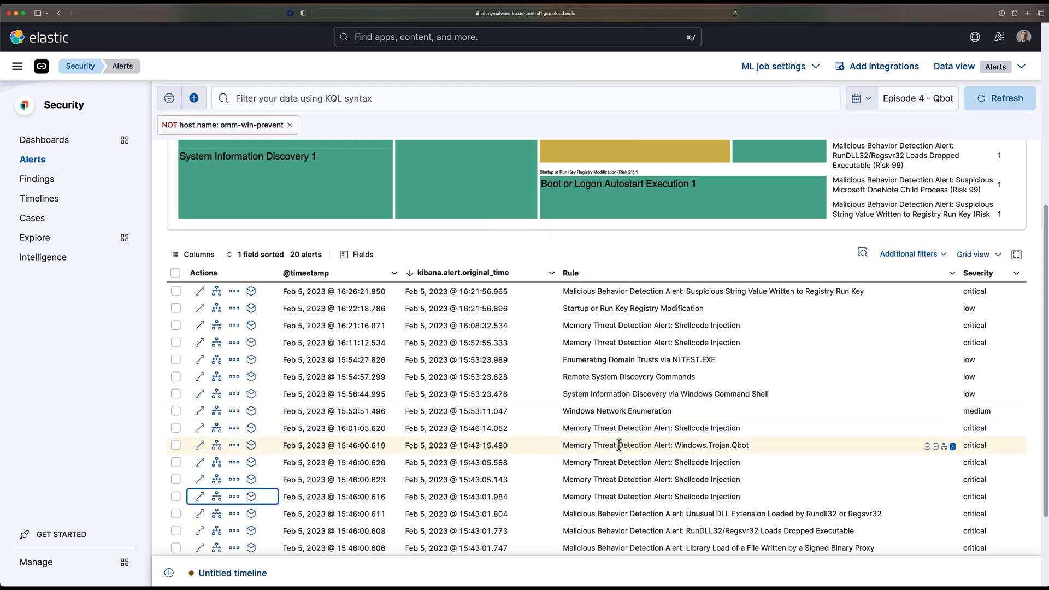
# Open the Windows.Trojan.Qbot memory threat alert, filter its fields by "matches", highlight the malware signature match values, and close the details
pyautogui.click(199, 445)
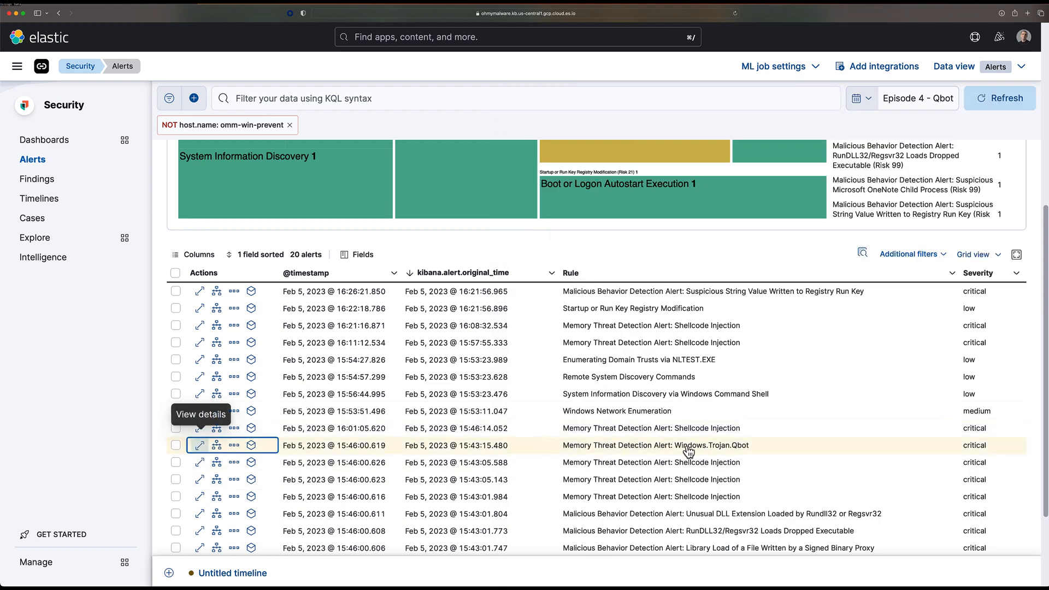
pyautogui.press('Return')
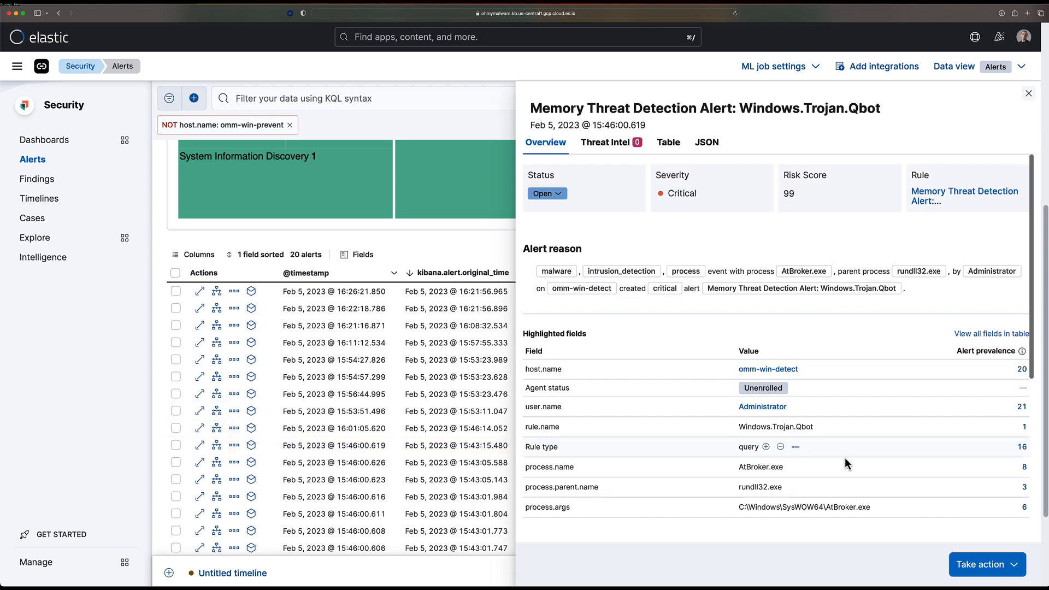
pyautogui.click(662, 149)
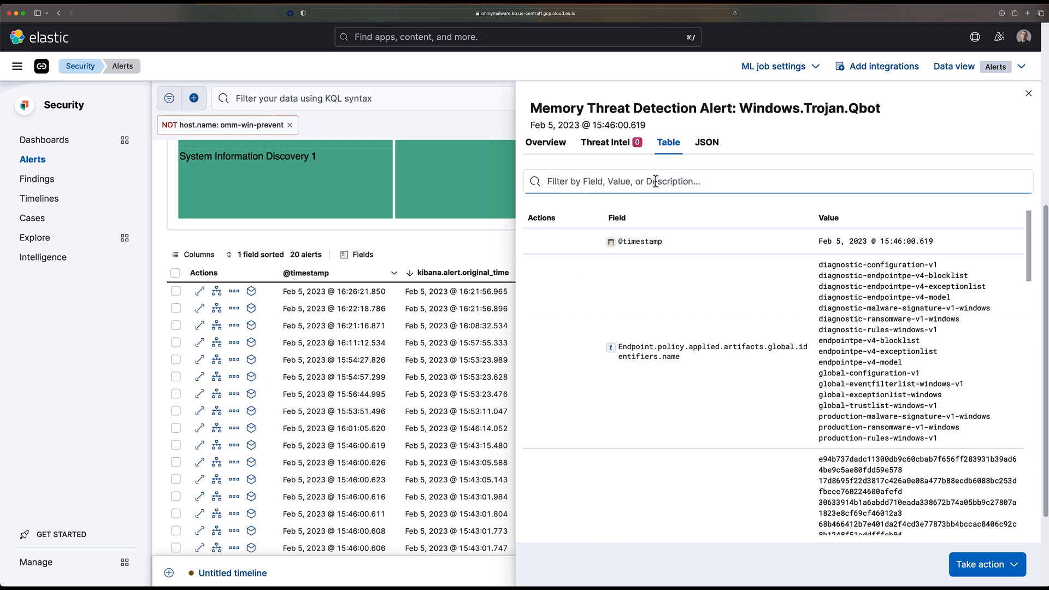
pyautogui.write('matches')
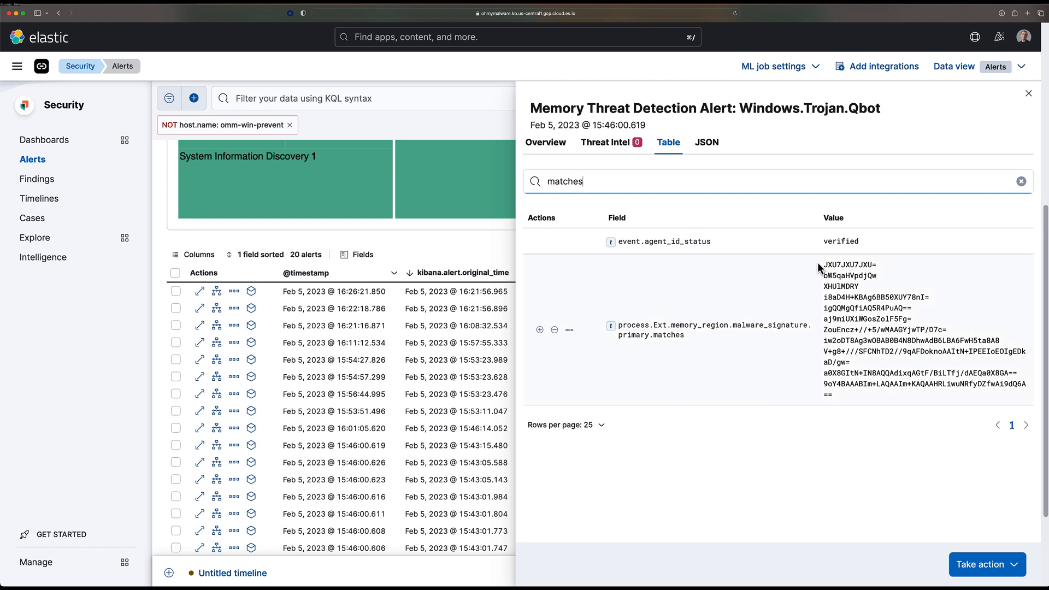
pyautogui.moveTo(821, 265); pyautogui.dragTo(887, 396)
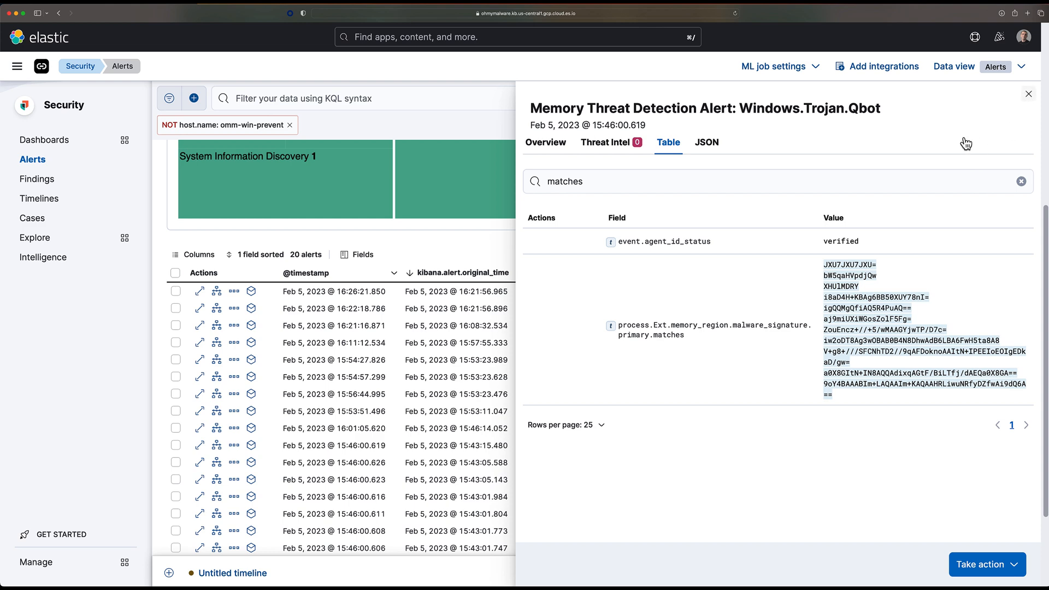
pyautogui.press('Escape')
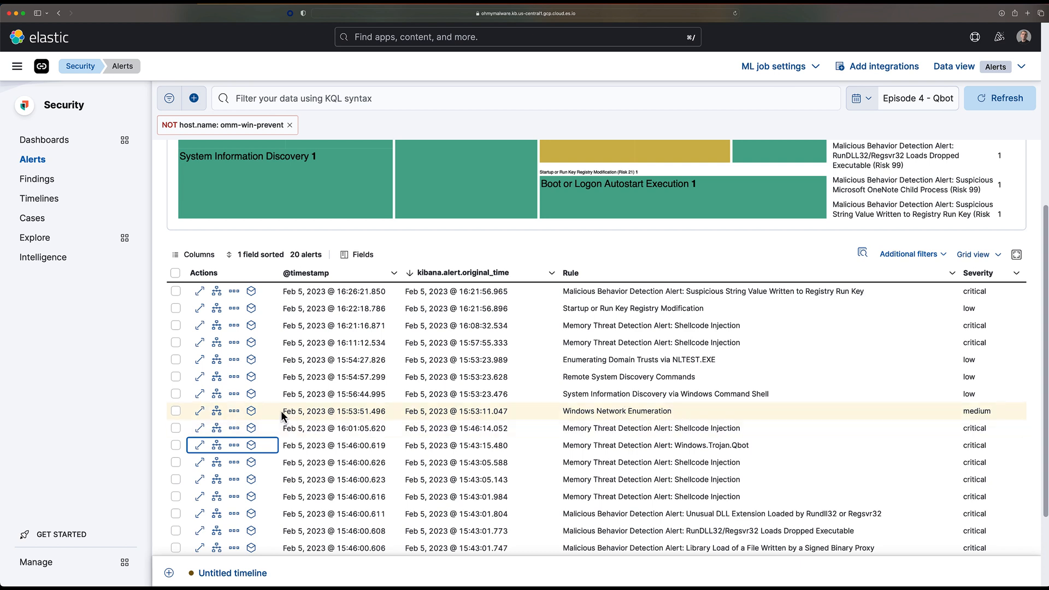
# Open the Windows Network Enumeration alert, review its overview, process fields and insights, and expand the investigation guide
pyautogui.click(198, 414)
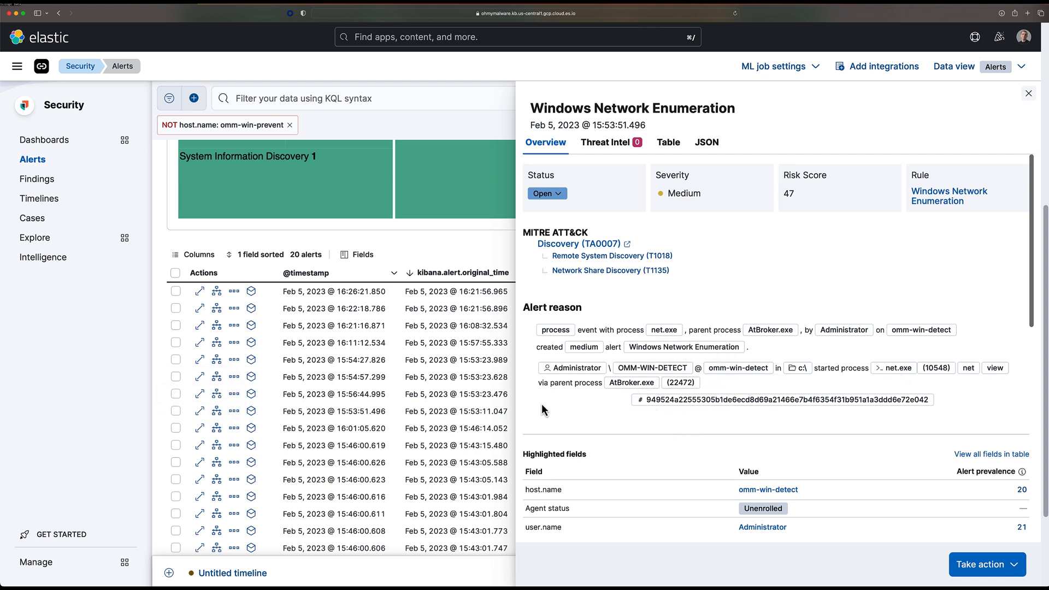
pyautogui.scroll(-4, 667, 351)
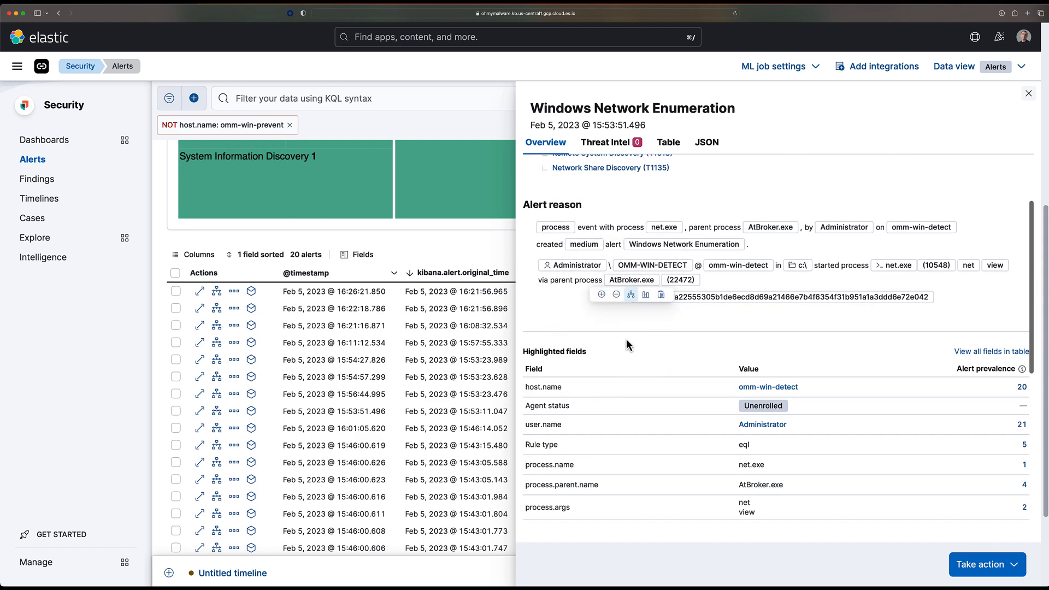
pyautogui.scroll(-7, 626, 328)
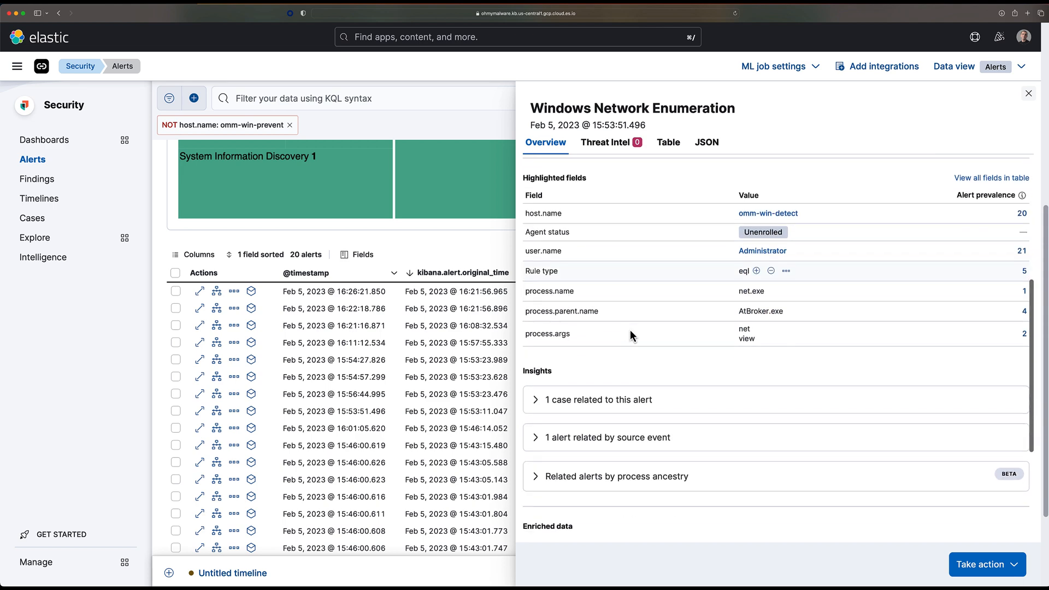
pyautogui.scroll(-7, 671, 390)
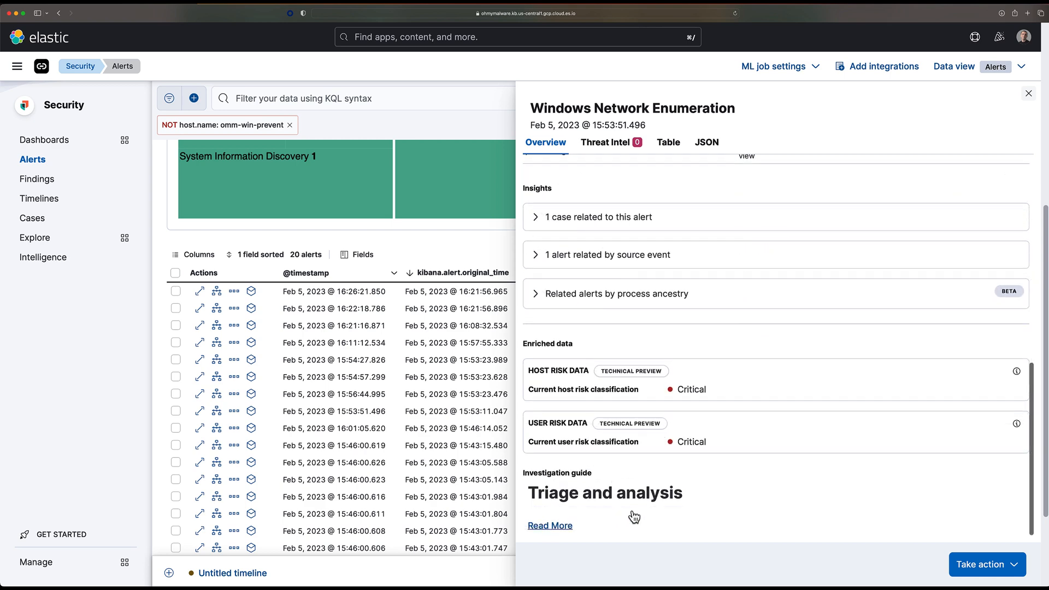
pyautogui.scroll(-2, 647, 506)
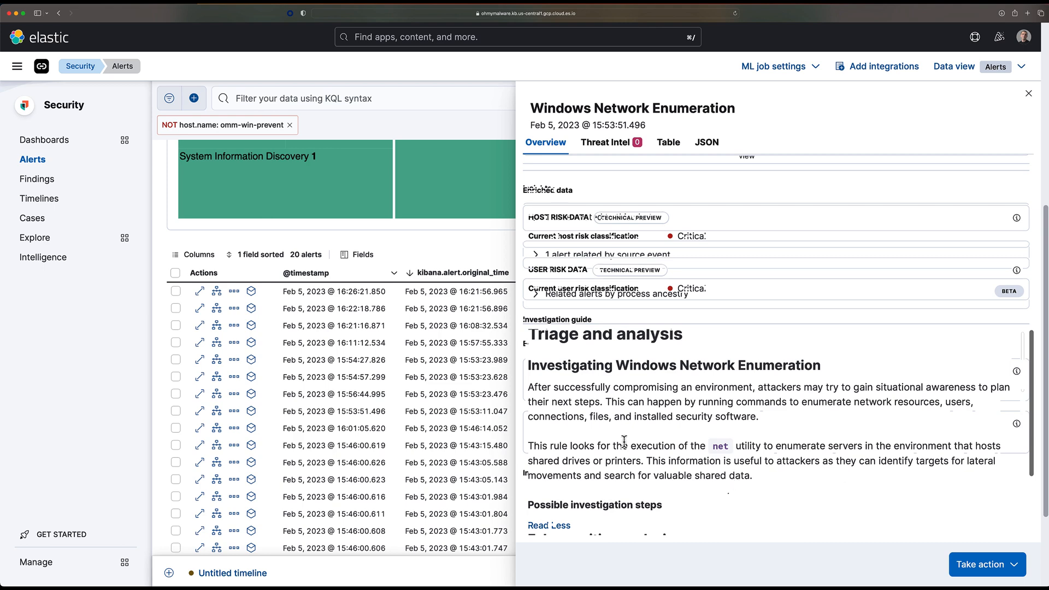
# Read the investigation guide's triage, false positive and remediation sections for Windows Network Enumeration, and close the alert details
pyautogui.scroll(-5, 656, 448)
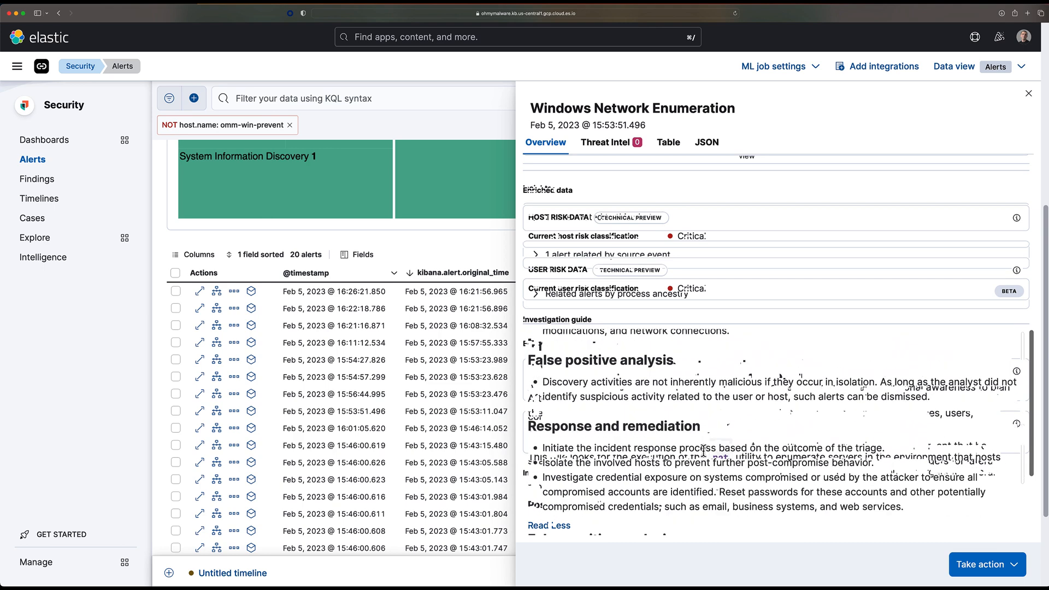
pyautogui.scroll(6, 715, 450)
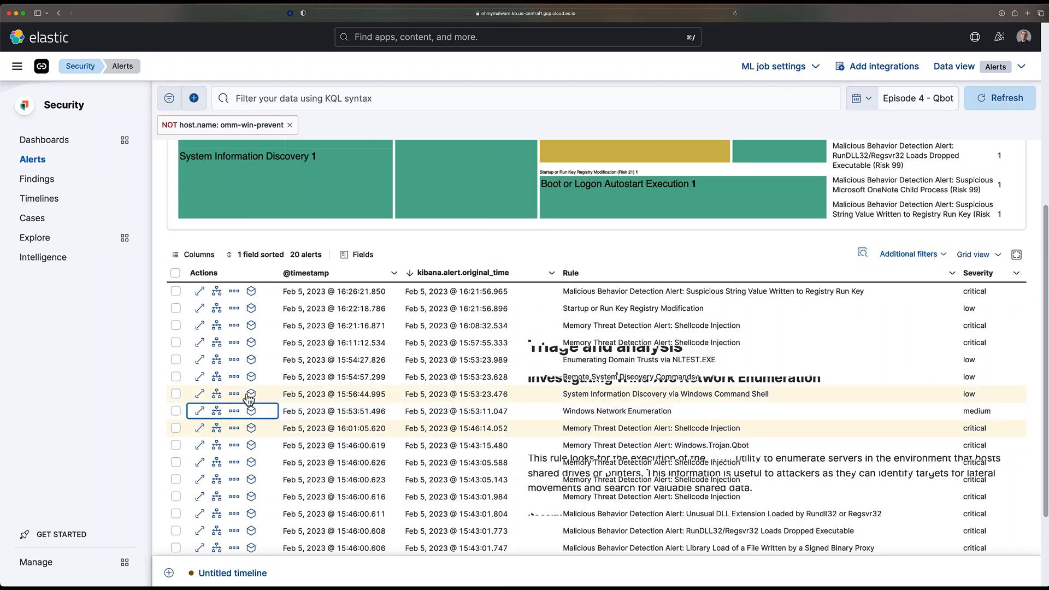
# Open the System Information Discovery via Windows Command Shell alert, review its process arguments and highlighted fields, and close the details
pyautogui.click(199, 394)
pyautogui.scroll(-2, 824, 408)
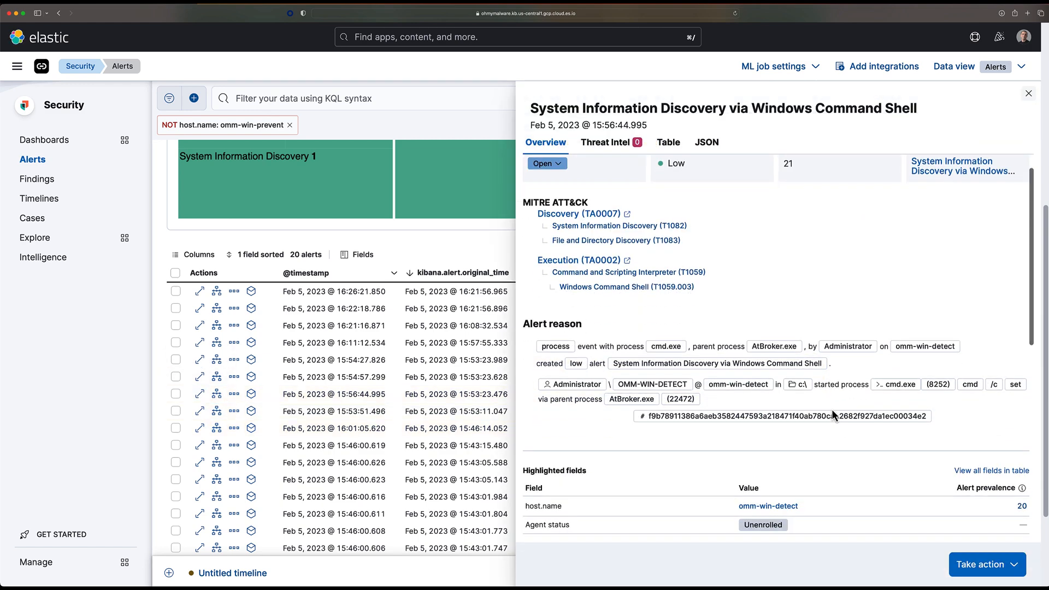
pyautogui.scroll(-1, 832, 414)
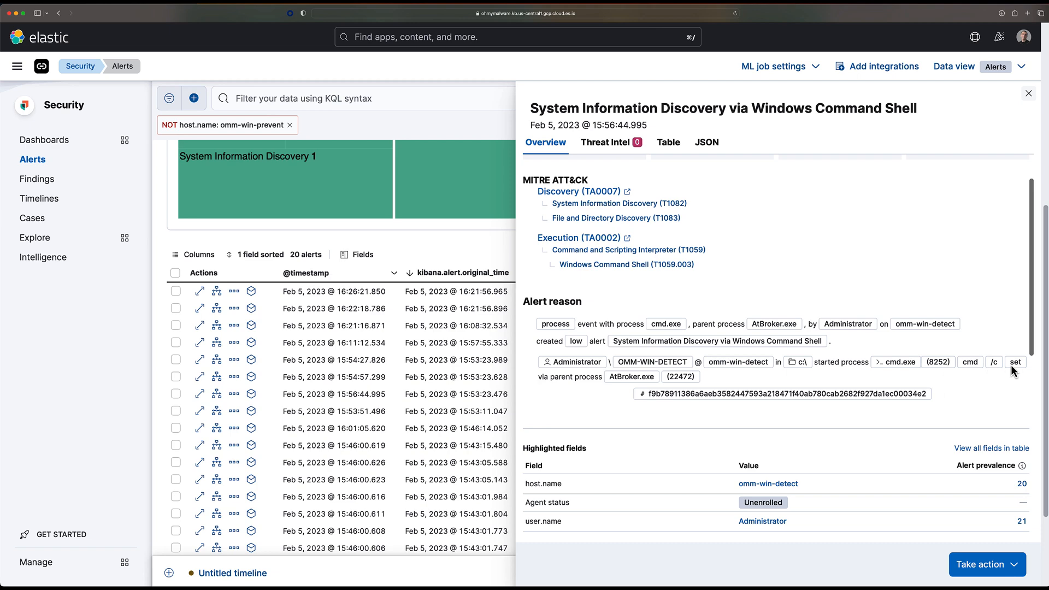
pyautogui.moveTo(1000, 364)
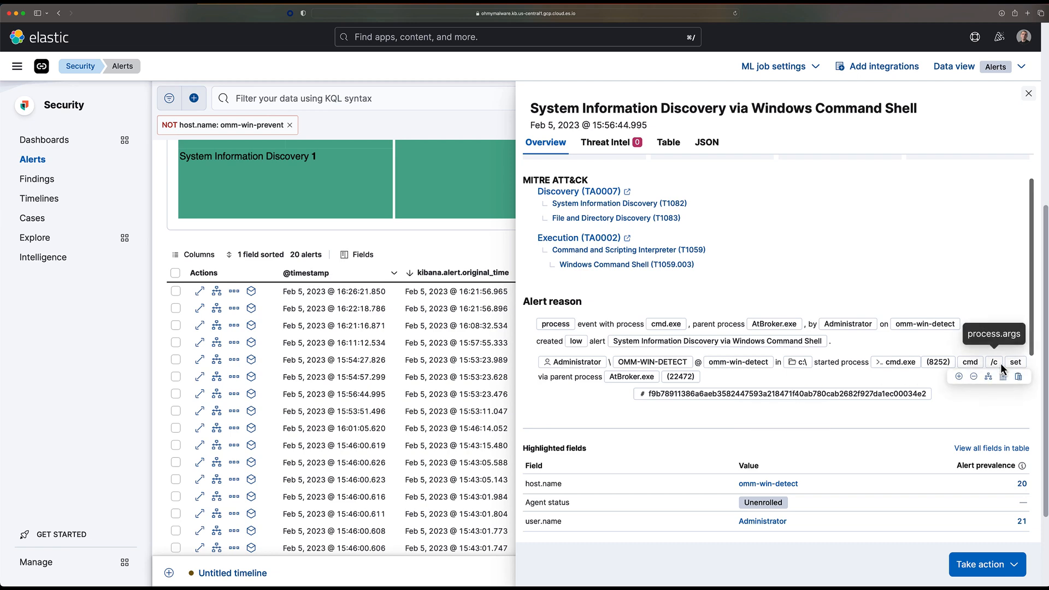
pyautogui.scroll(-8, 693, 372)
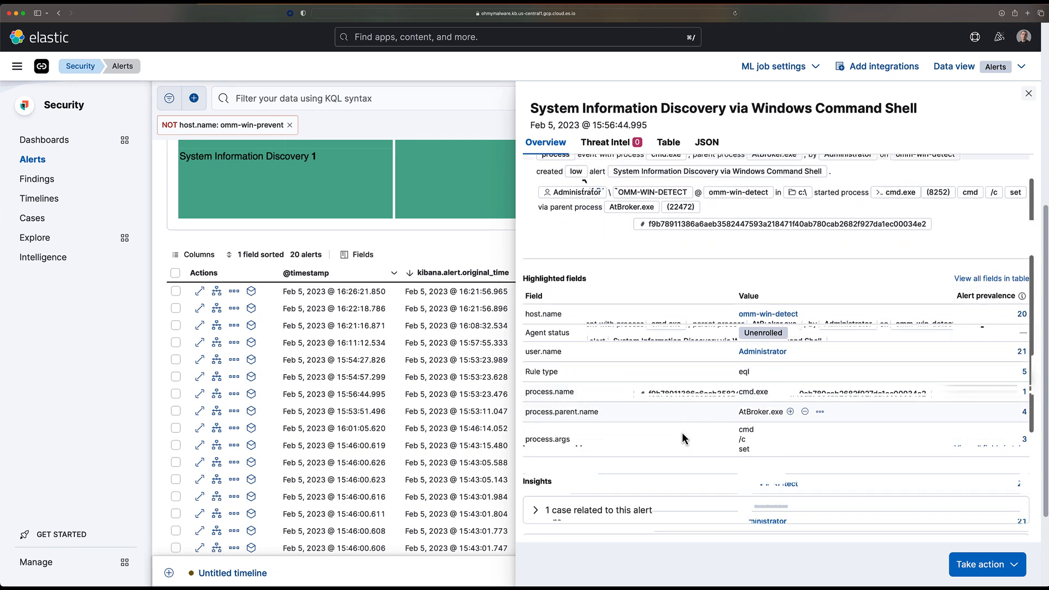
pyautogui.click(1027, 93)
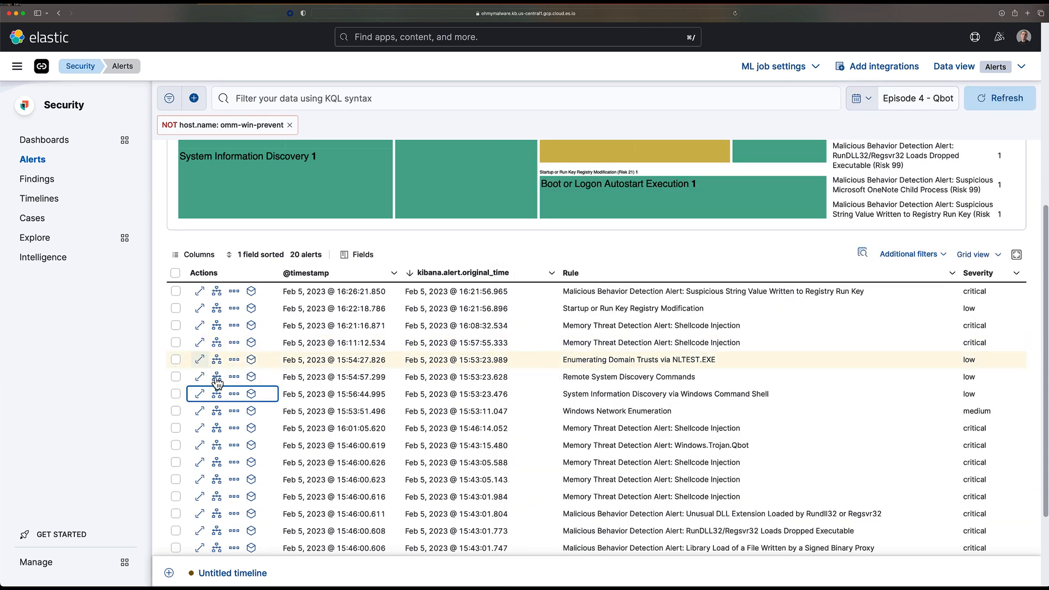
# Review the Remote System Discovery Commands alert and the Enumerating Domain Trusts via NLTEST.EXE alert, closing each one's details
pyautogui.click(200, 377)
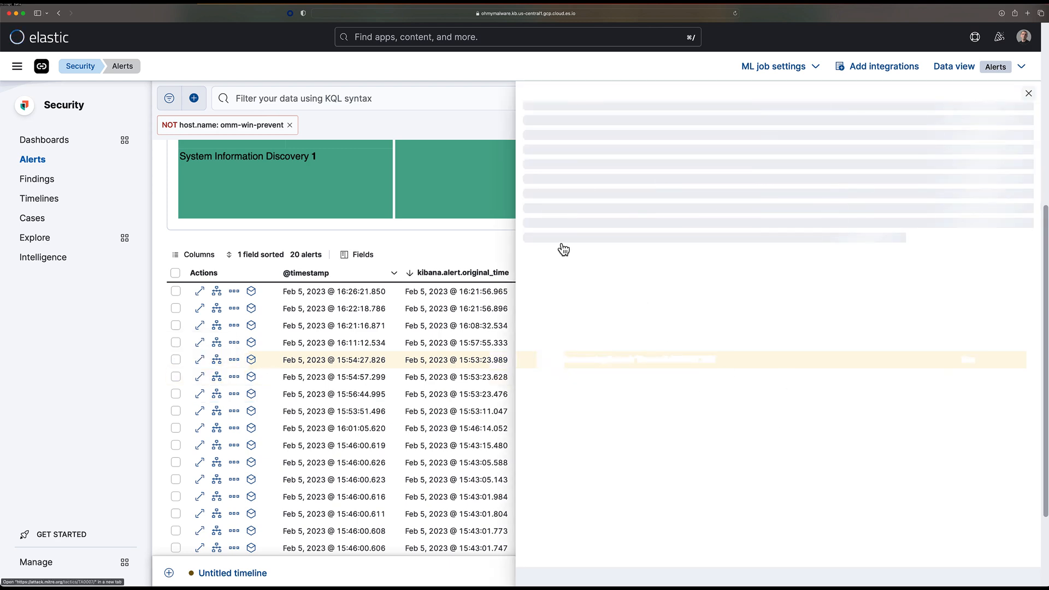
pyautogui.scroll(-4, 700, 337)
pyautogui.scroll(1, 700, 337)
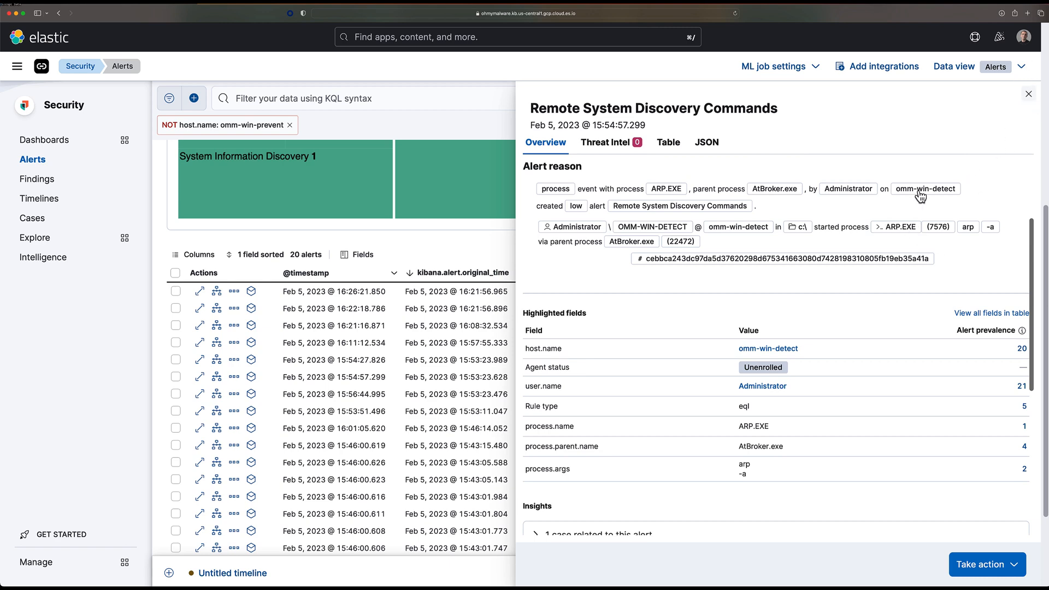
pyautogui.press('Escape')
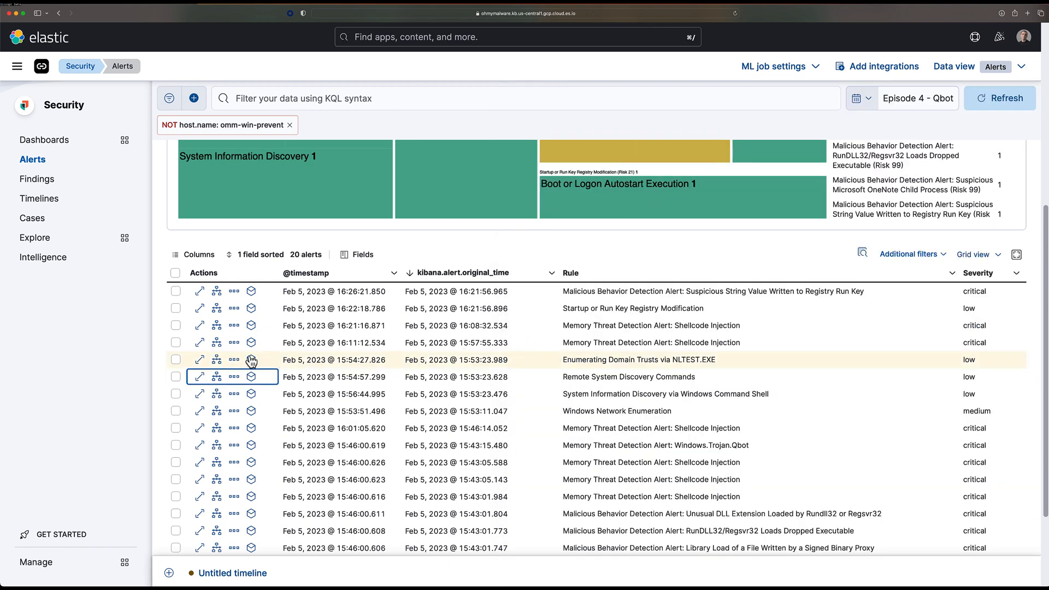
pyautogui.click(199, 377)
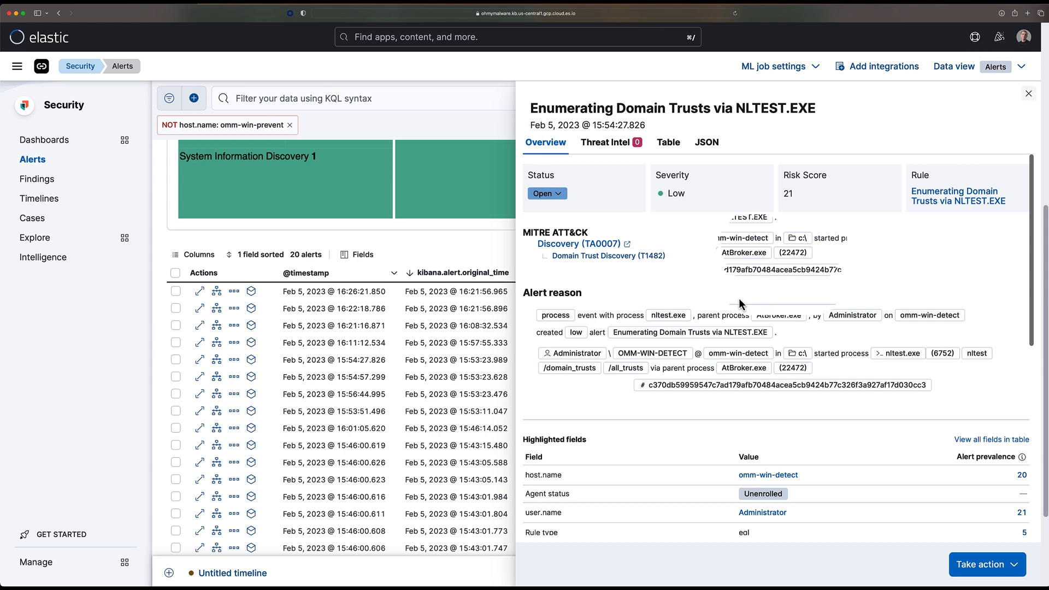
pyautogui.press('Escape')
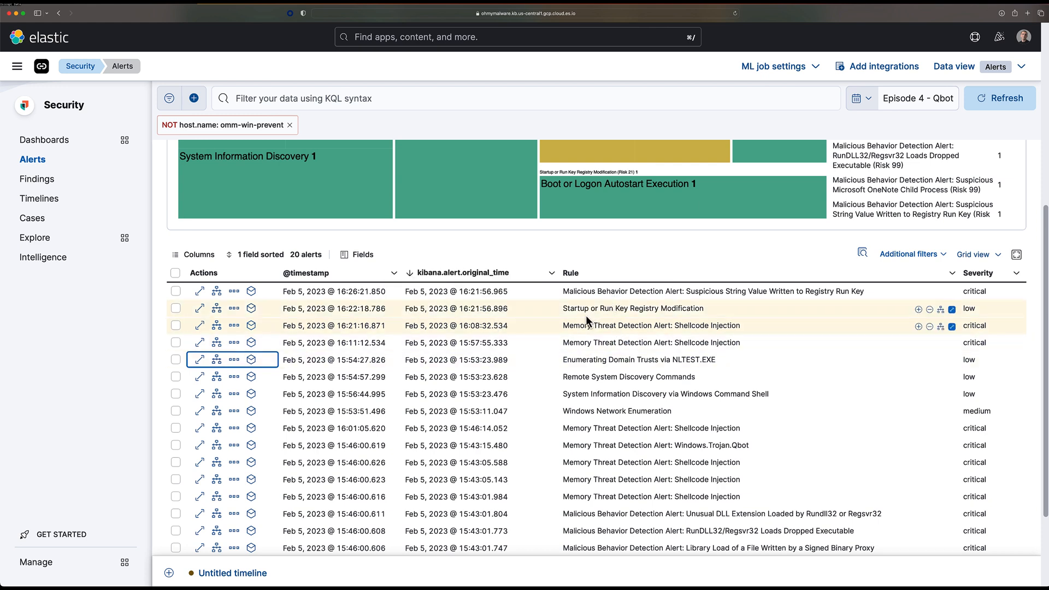
# Open the Startup or Run Key Registry Modification alert, review its alert reason and registry fields, and close the details
pyautogui.click(199, 308)
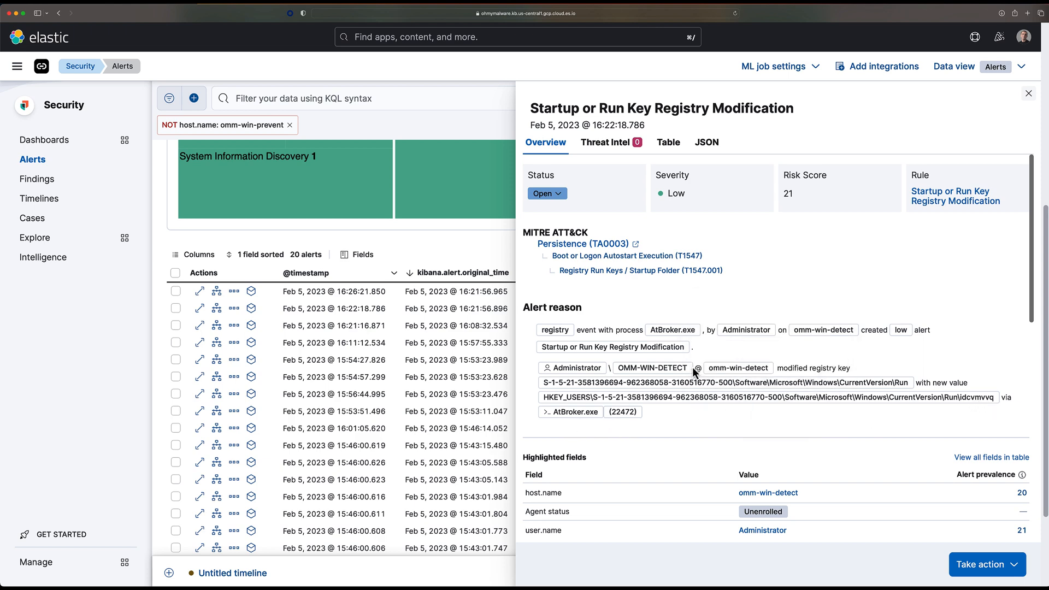
pyautogui.scroll(-3, 768, 356)
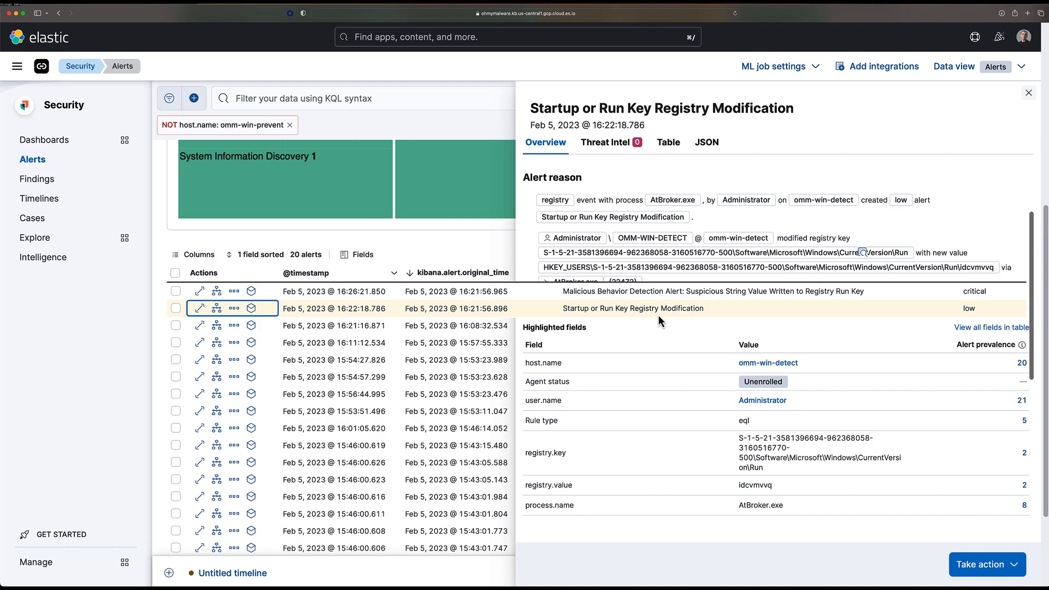
pyautogui.click(658, 316)
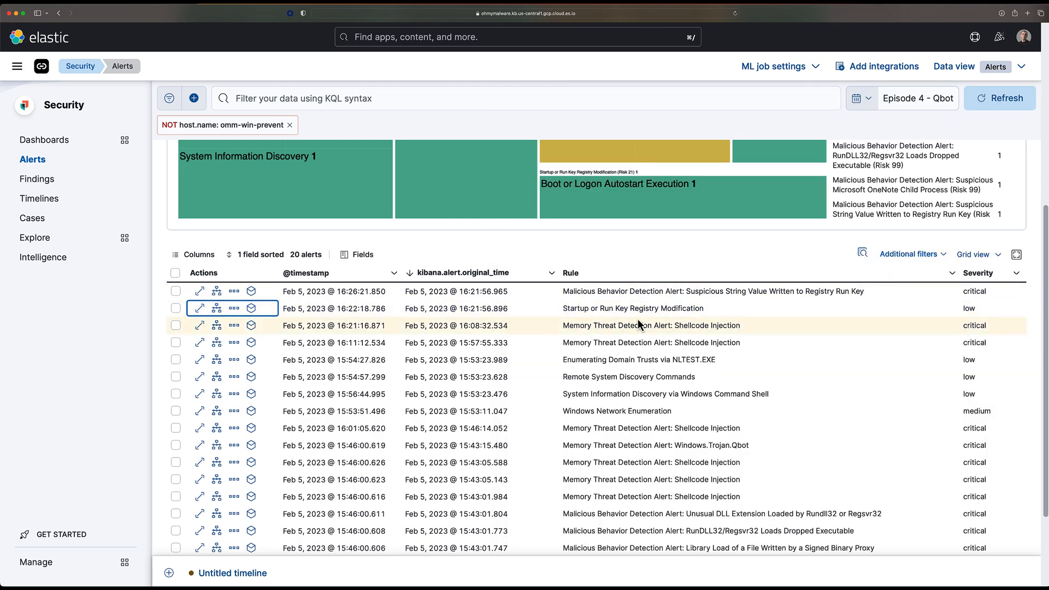
# Switch the omm-win-prevent host filter from excluding to including results so the alerts table covers only that host
pyautogui.scroll(-5, 596, 360)
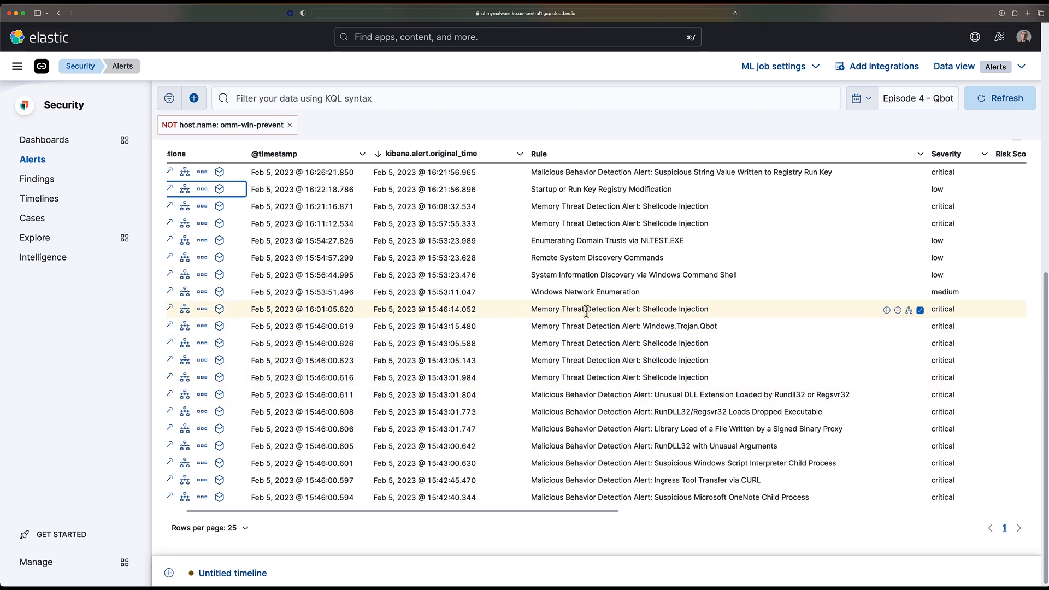
pyautogui.scroll(1, 579, 303)
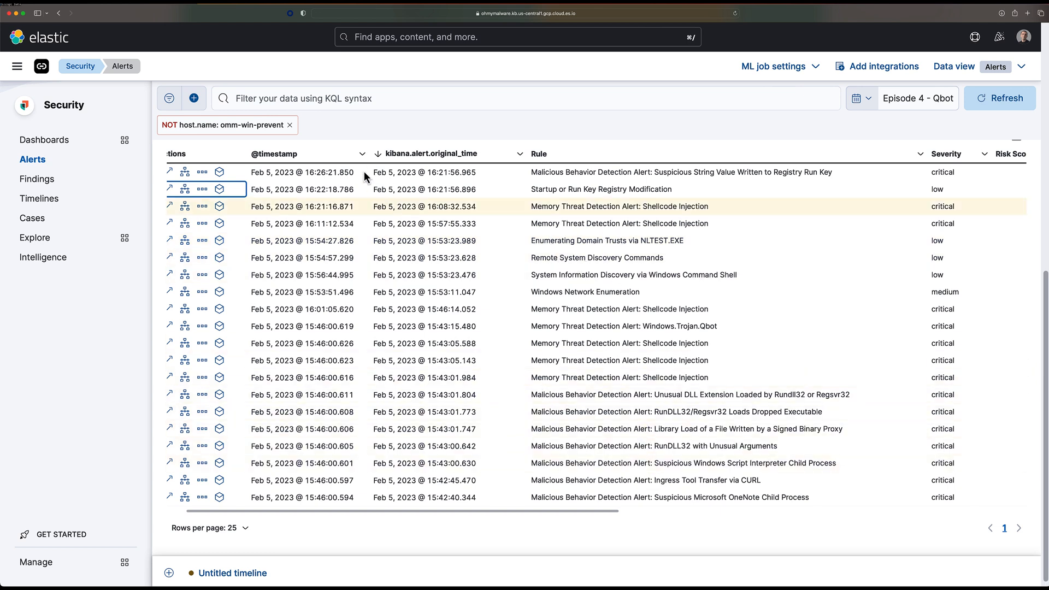
pyautogui.click(233, 129)
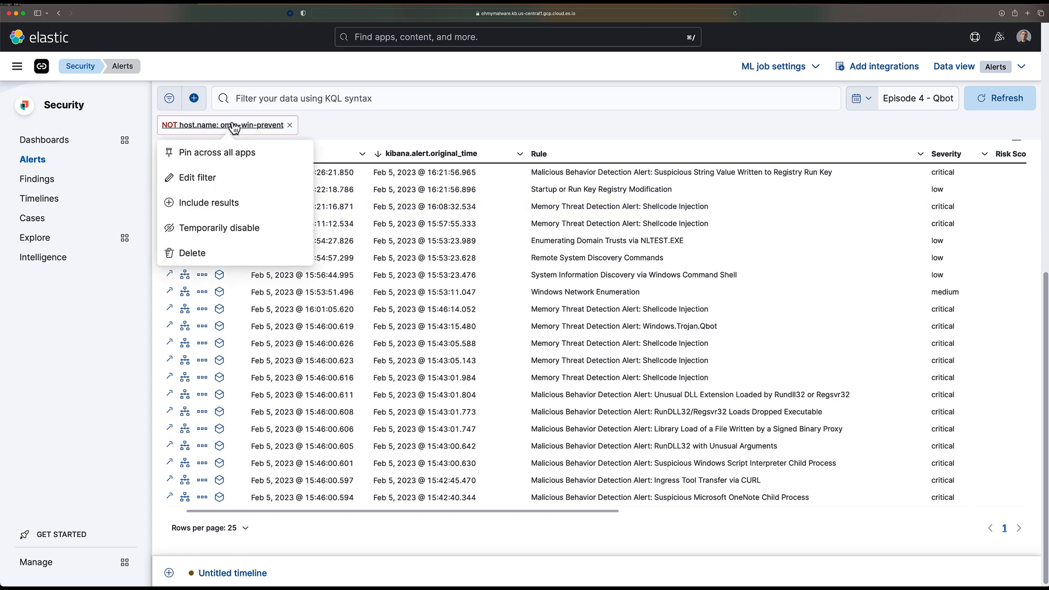
pyautogui.click(213, 204)
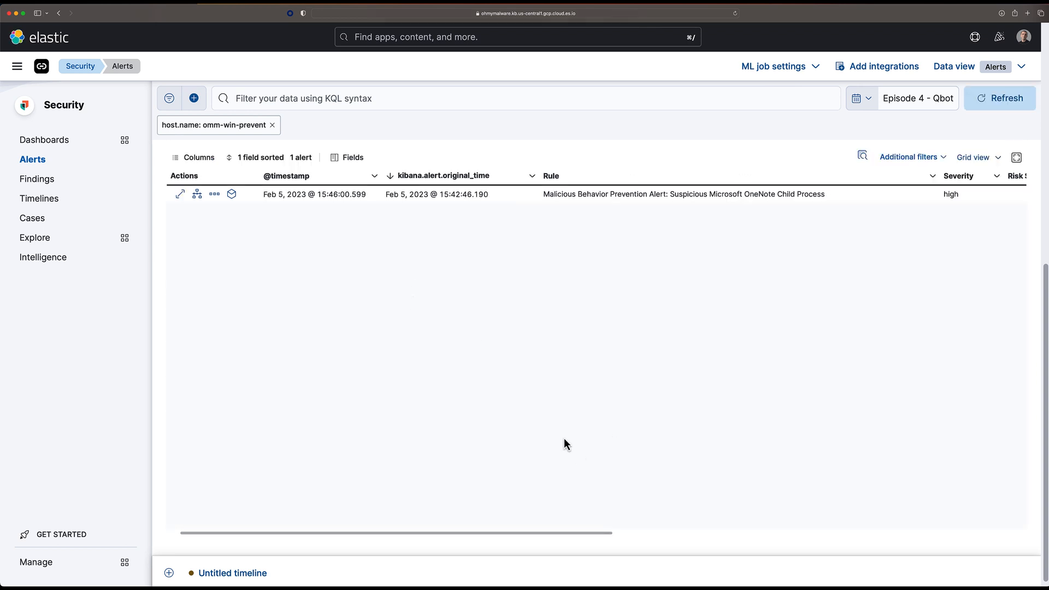
pyautogui.scroll(1, 487, 353)
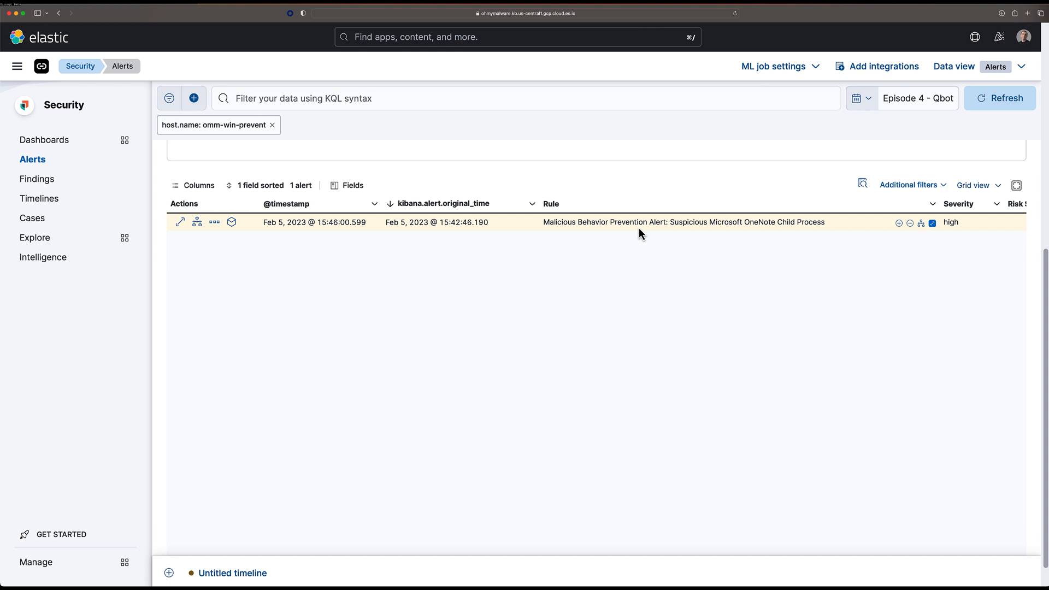
pyautogui.scroll(1, 449, 263)
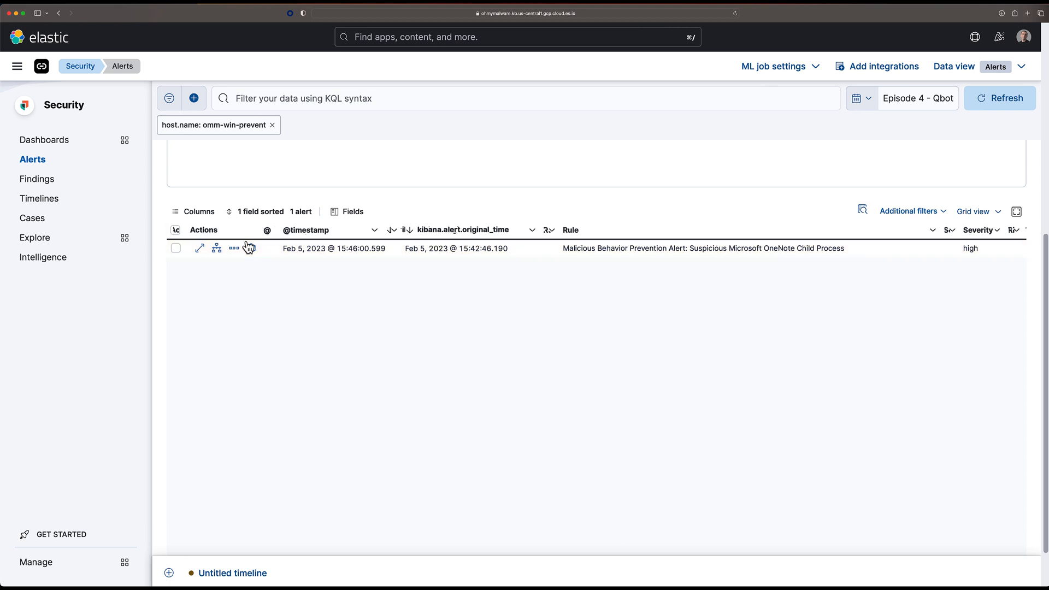
# Open the Suspicious Microsoft OneNote Child Process prevention alert, filter its fields by "responses", highlight the process name and entity ID, and close the details
pyautogui.click(200, 249)
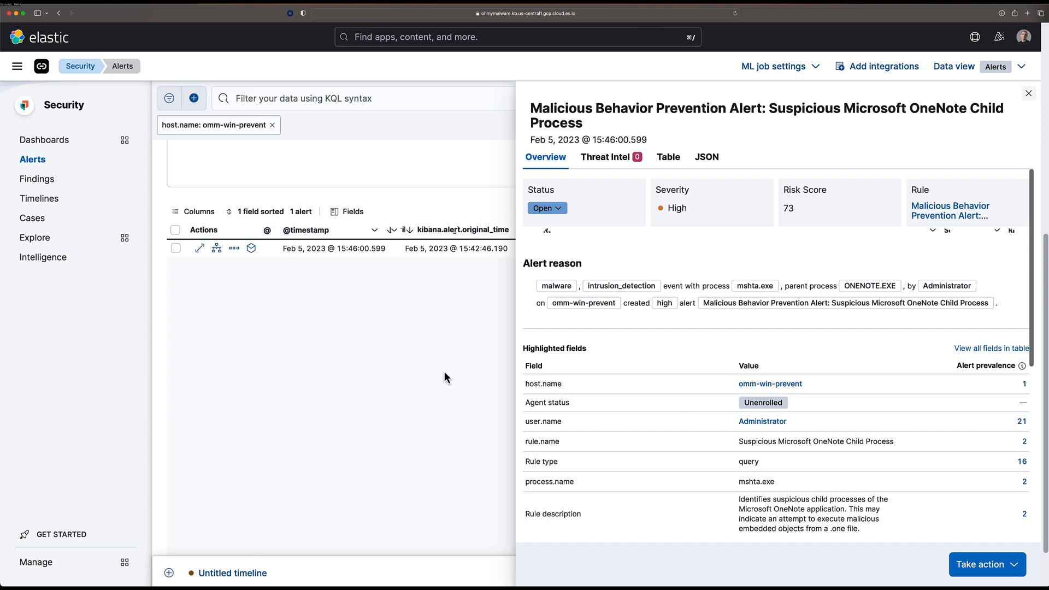
pyautogui.click(673, 163)
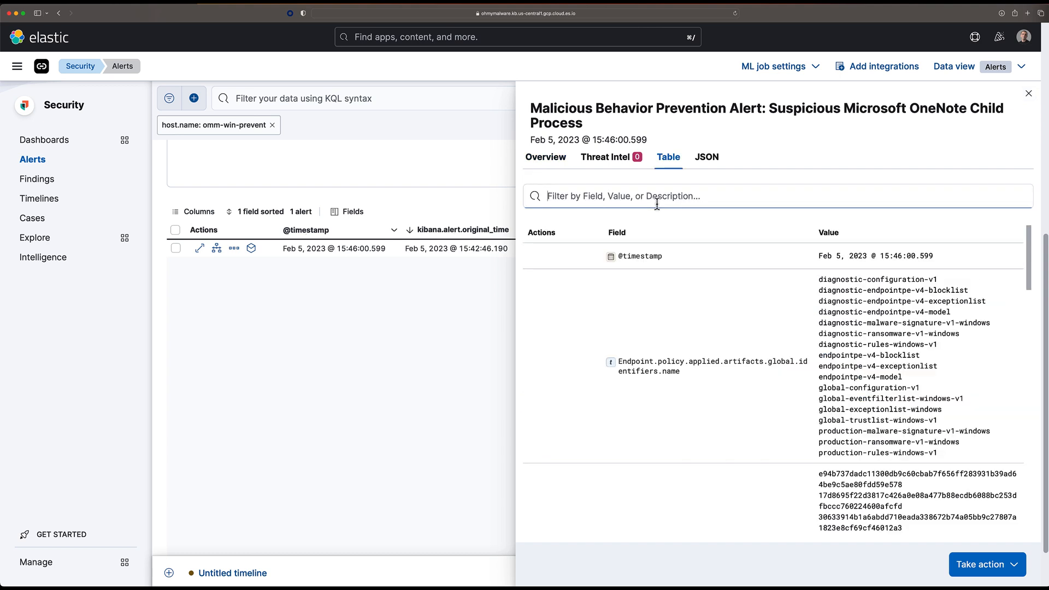
pyautogui.write('re')
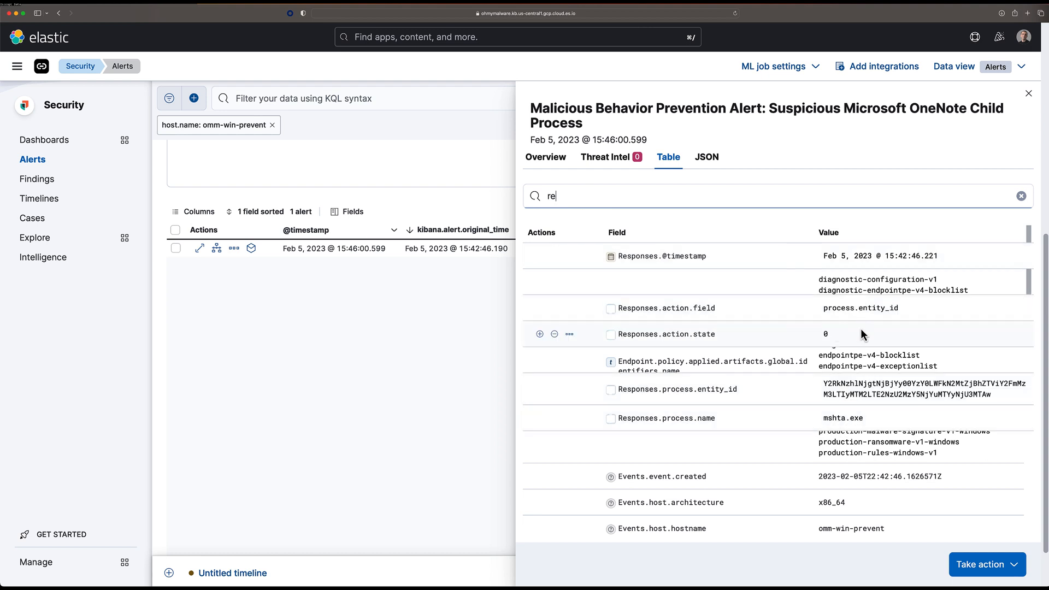
pyautogui.write('sponses')
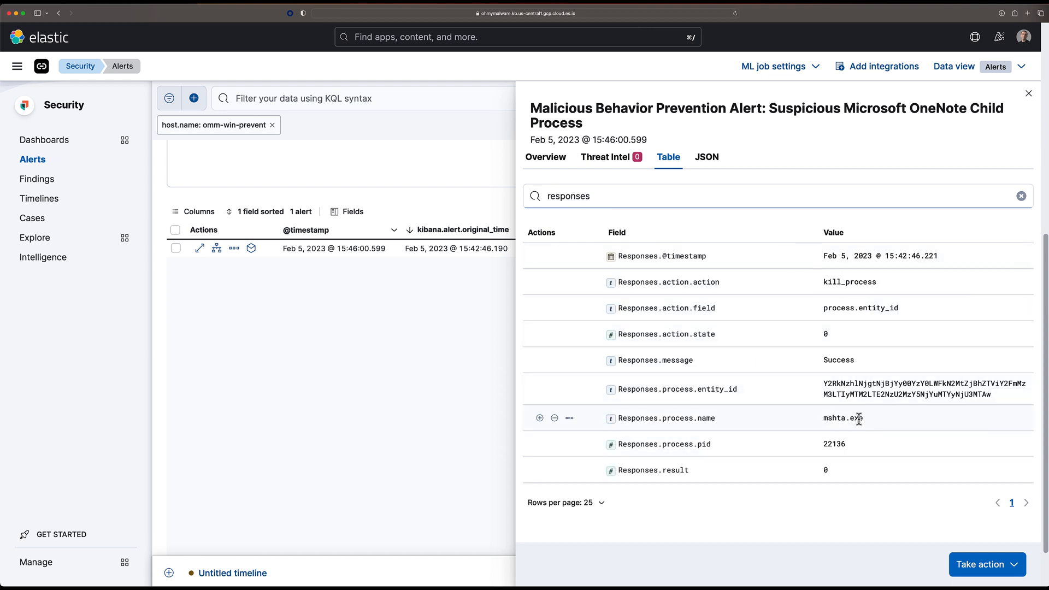
pyautogui.moveTo(866, 419); pyautogui.dragTo(813, 421)
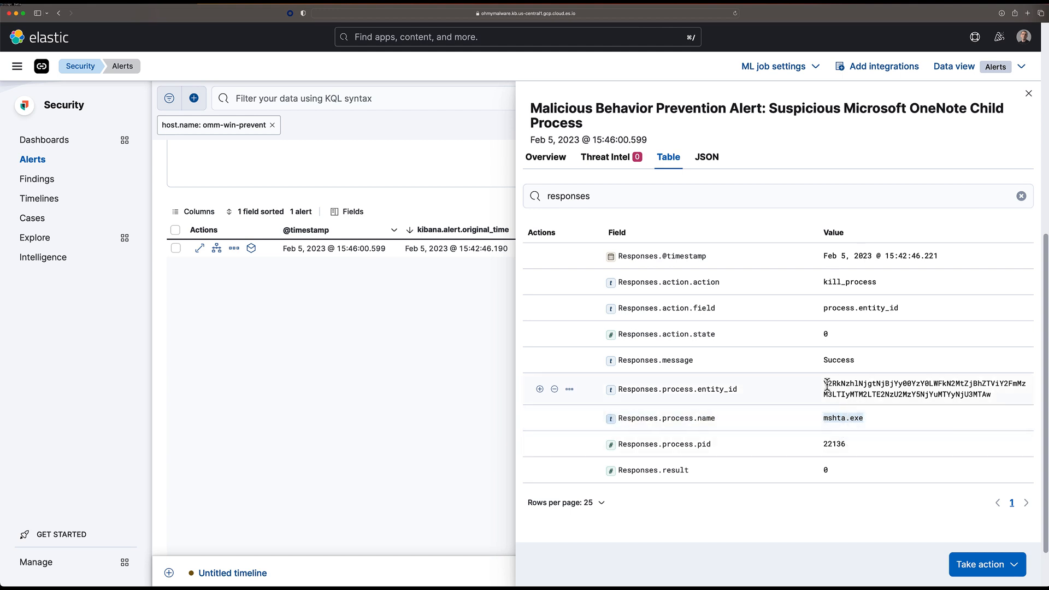
pyautogui.doubleClick(995, 398)
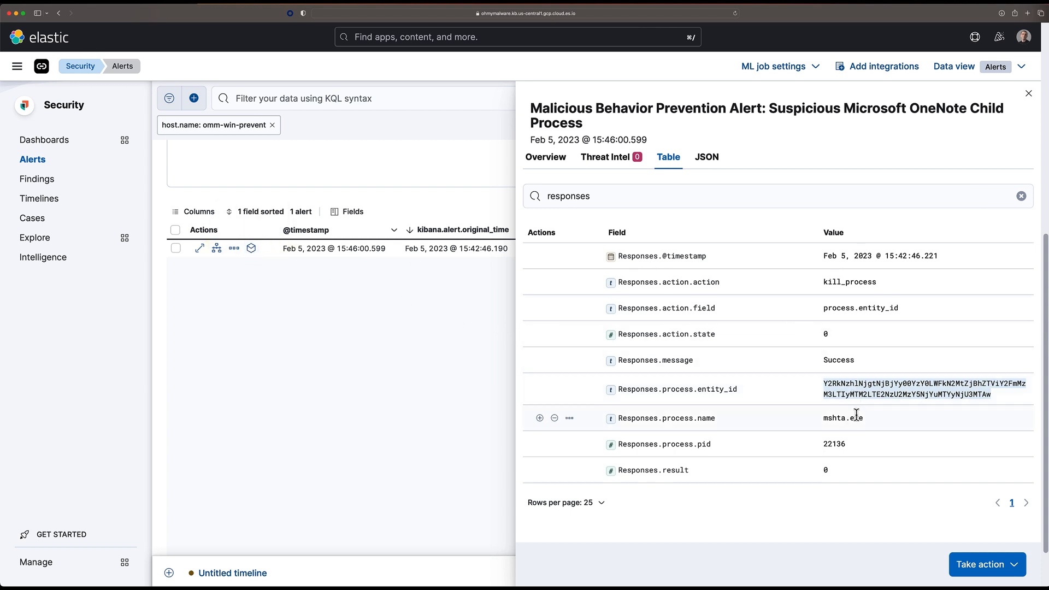
pyautogui.click(1028, 93)
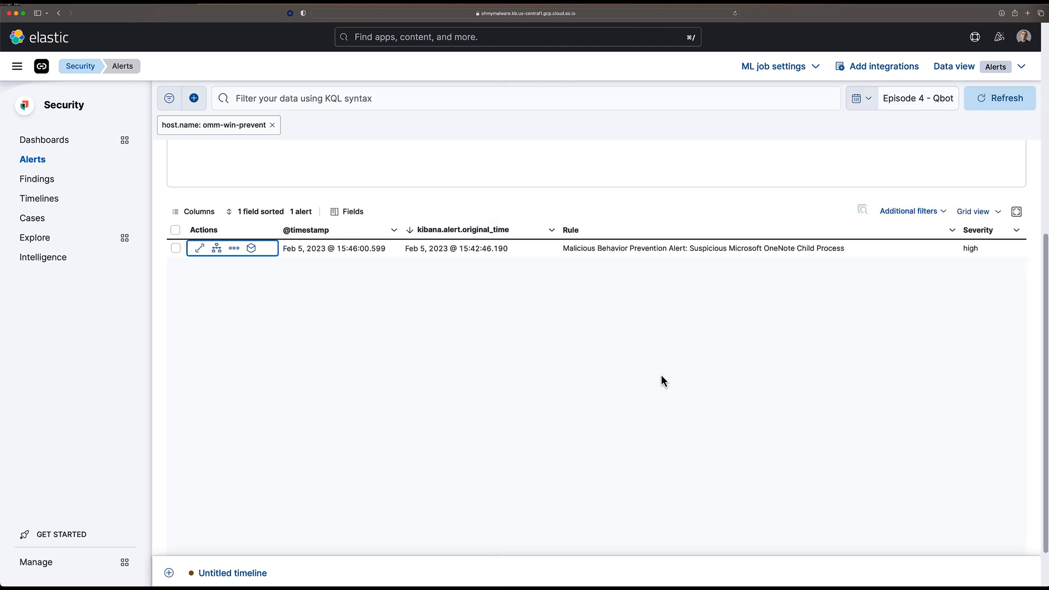